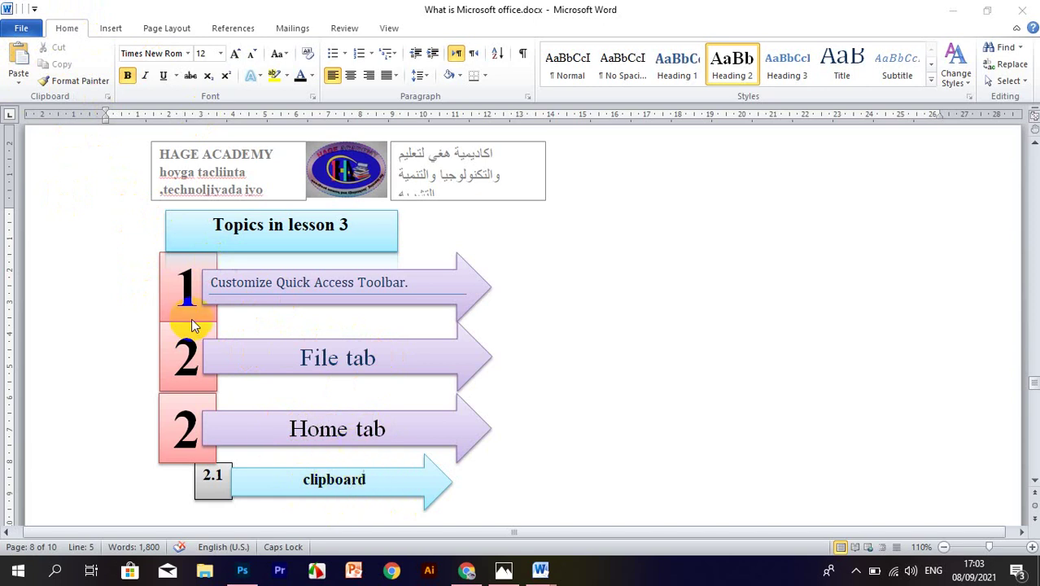
# Scroll down until steps 1–5 for moving the Quick Access Toolbar are visible
pyautogui.scroll(-2, 325, 340)
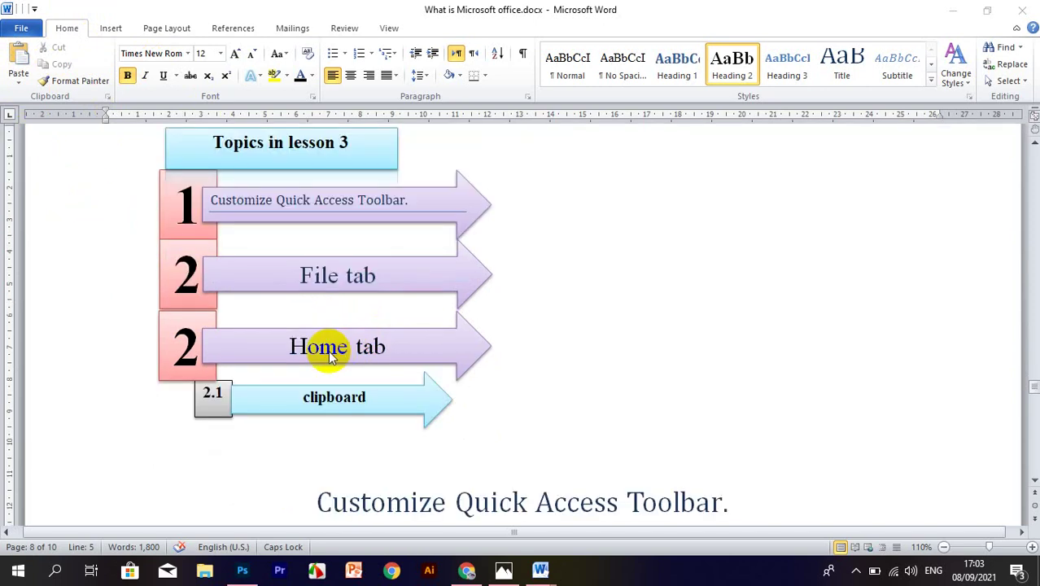
pyautogui.scroll(-2, 313, 350)
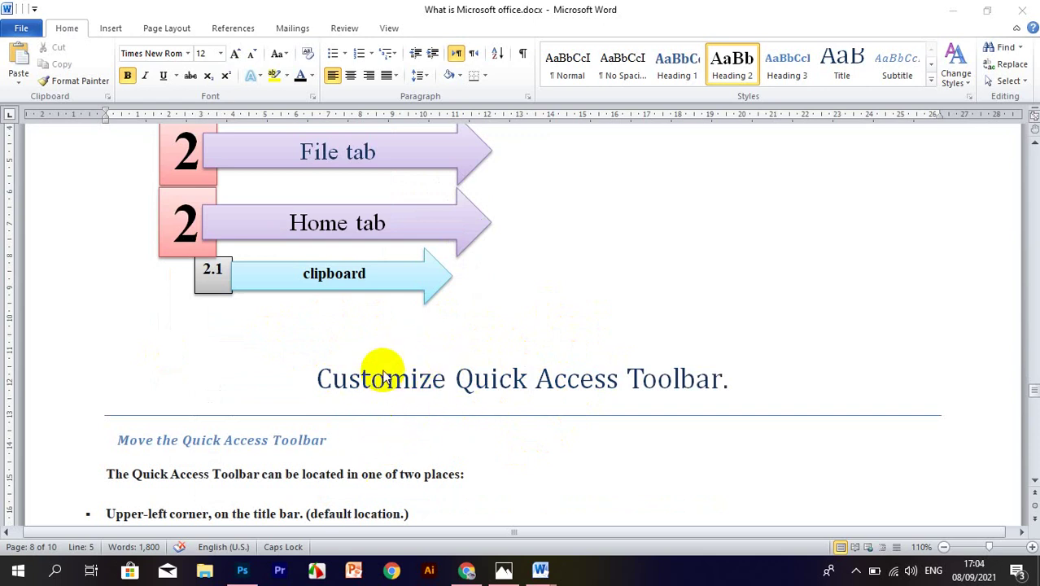
pyautogui.scroll(-1, 135, 447)
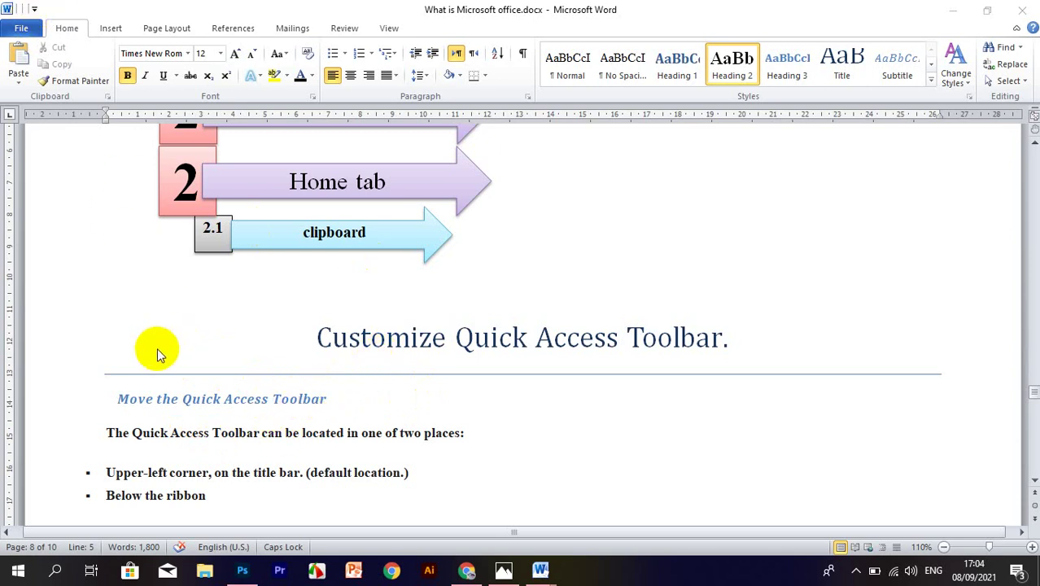
pyautogui.scroll(-1, 150, 352)
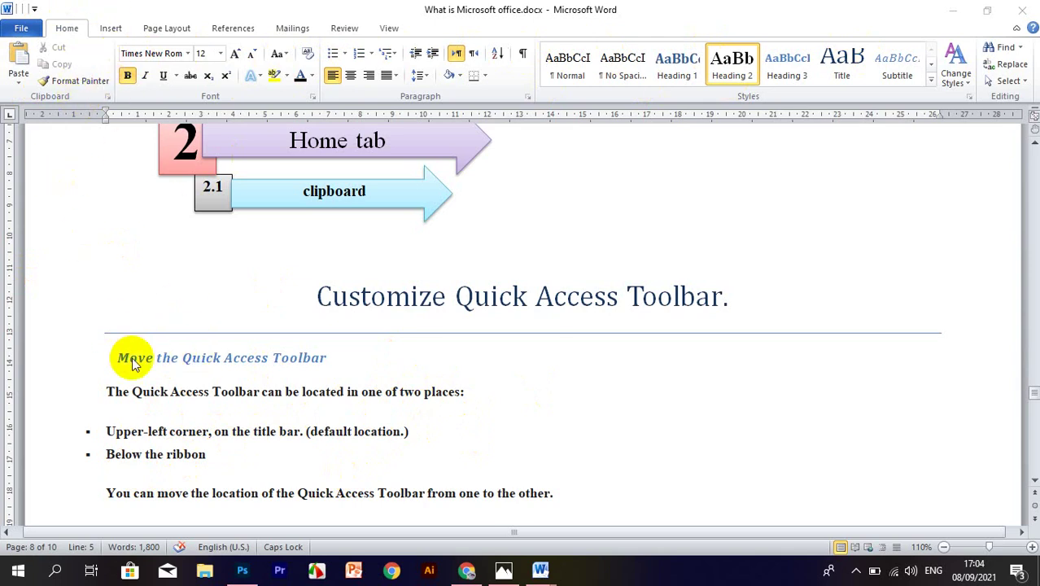
pyautogui.scroll(-1, 122, 349)
pyautogui.scroll(-2, 114, 338)
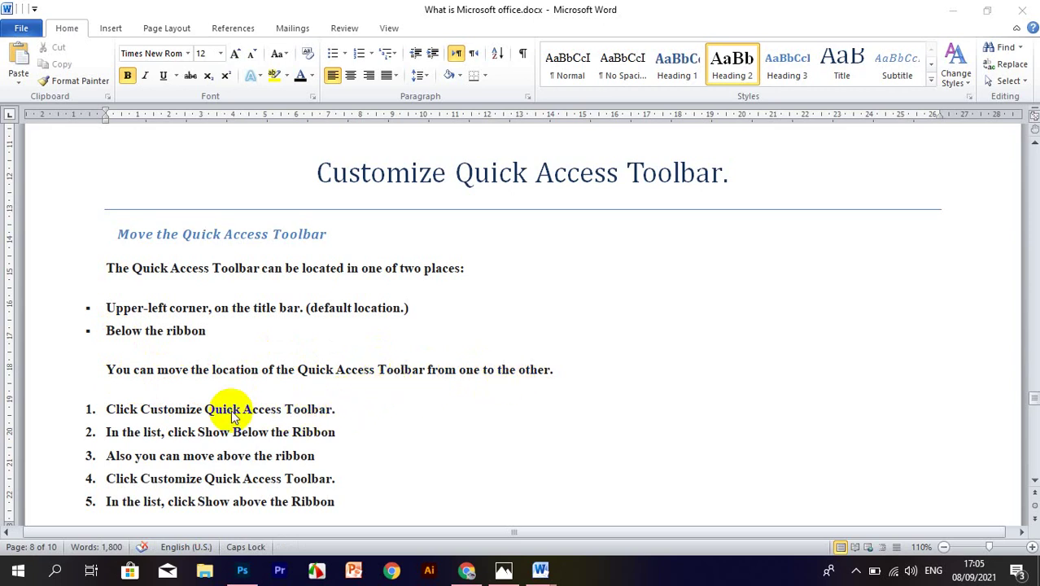
pyautogui.scroll(-1, 203, 403)
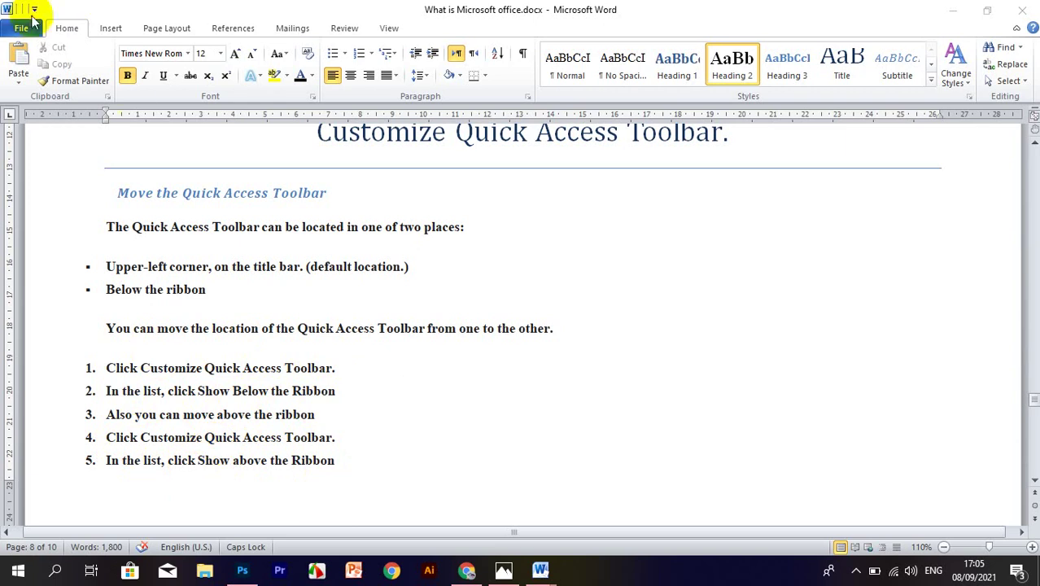
# Choose Show Below the Ribbon from the Customize Quick Access Toolbar list
pyautogui.click(36, 10)
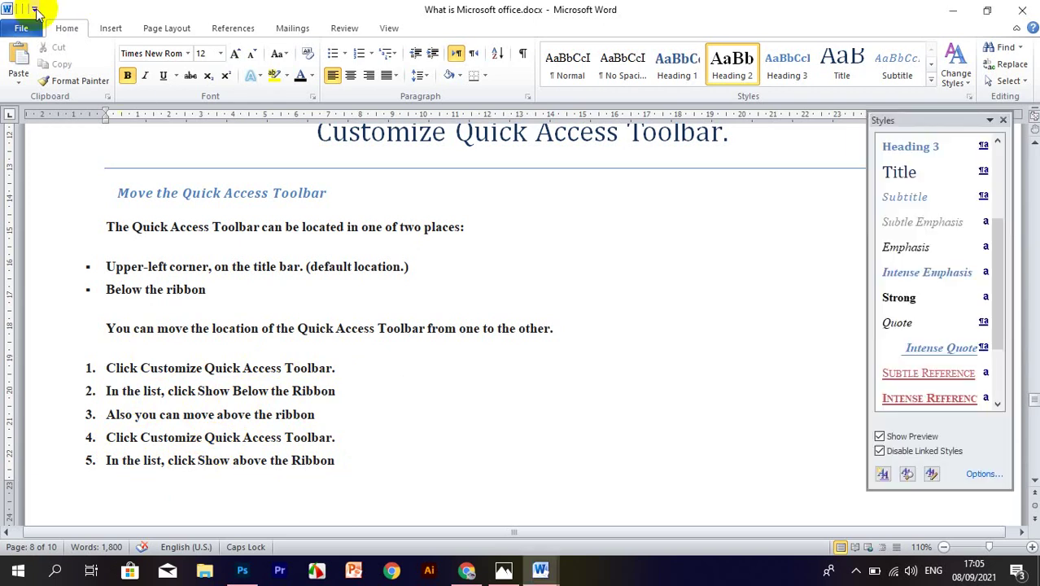
pyautogui.click(1005, 121)
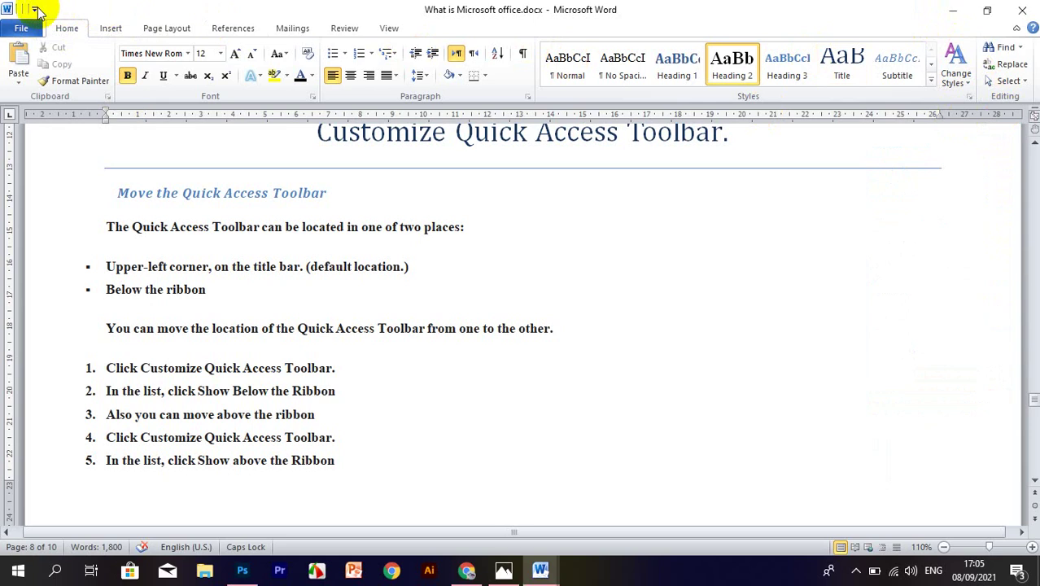
pyautogui.click(36, 10)
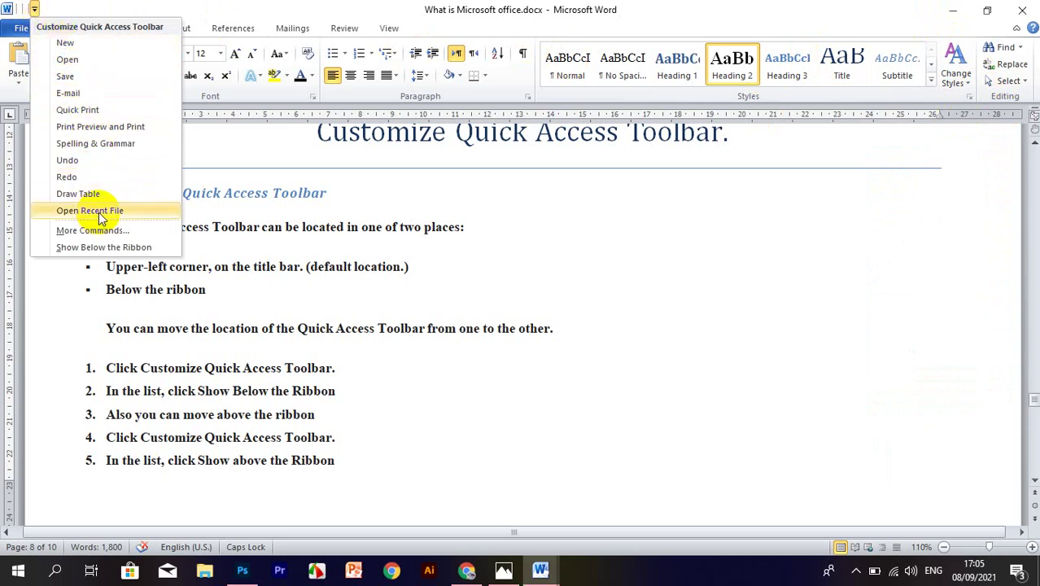
pyautogui.click(59, 11)
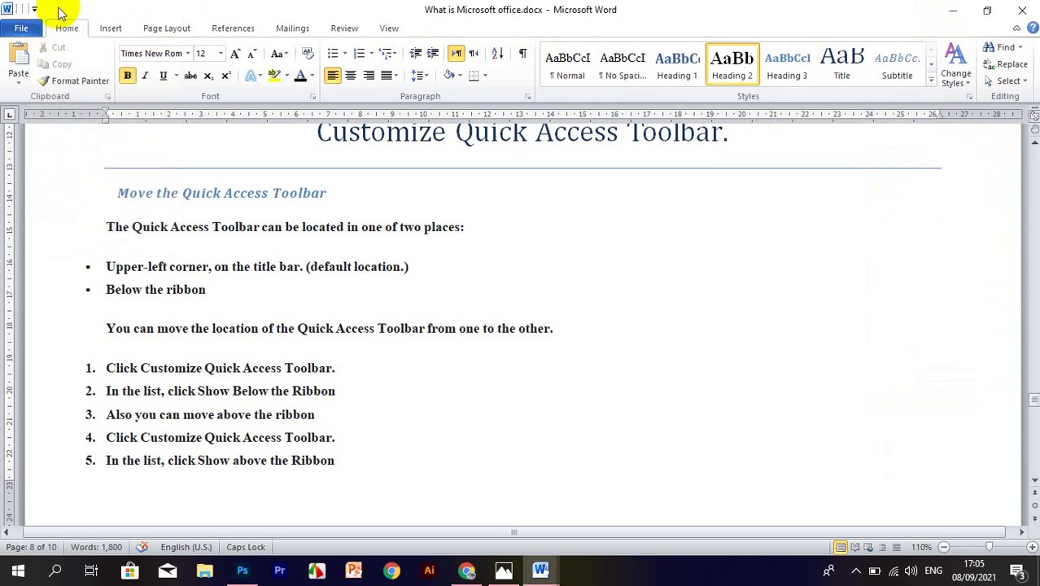
pyautogui.click(35, 9)
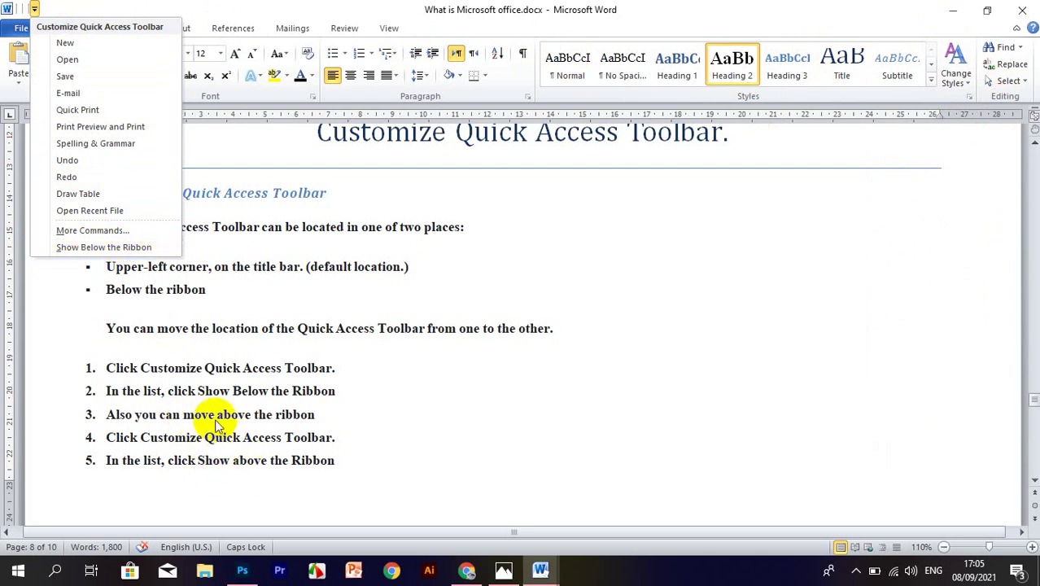
pyautogui.click(118, 247)
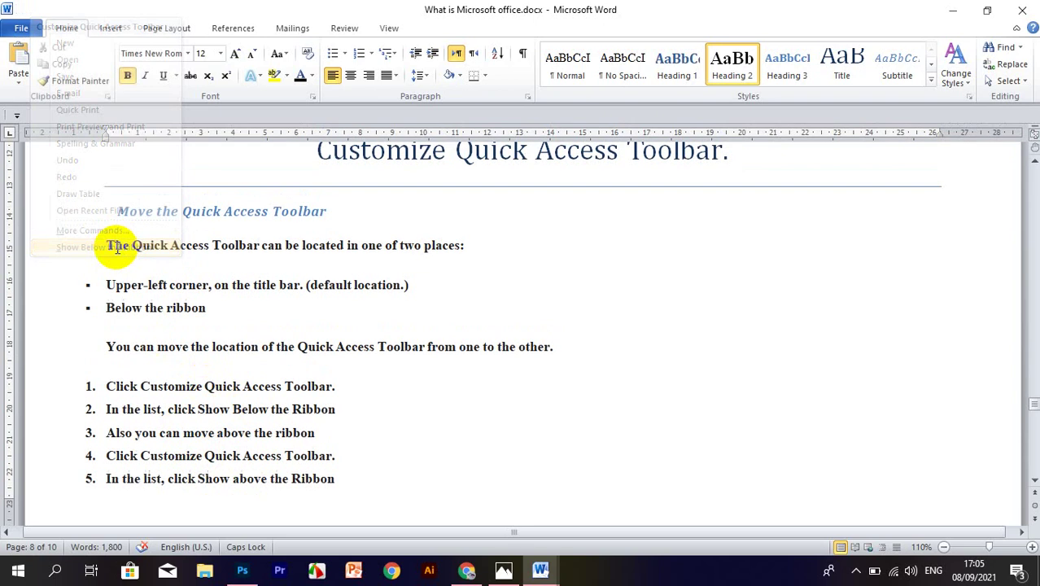
# Add the Open and Quick Print commands to the Quick Access Toolbar
pyautogui.click(16, 117)
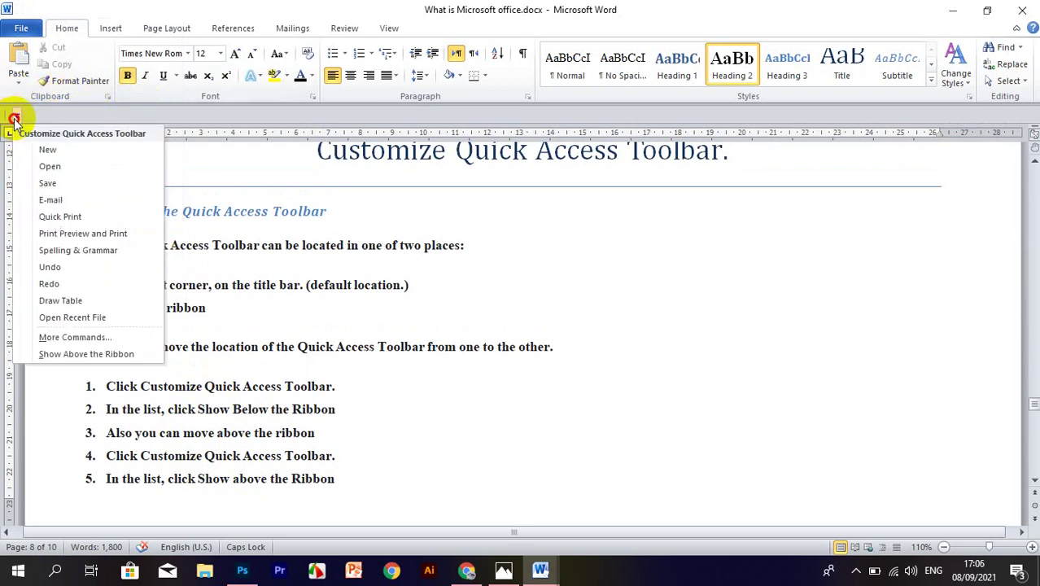
pyautogui.click(59, 169)
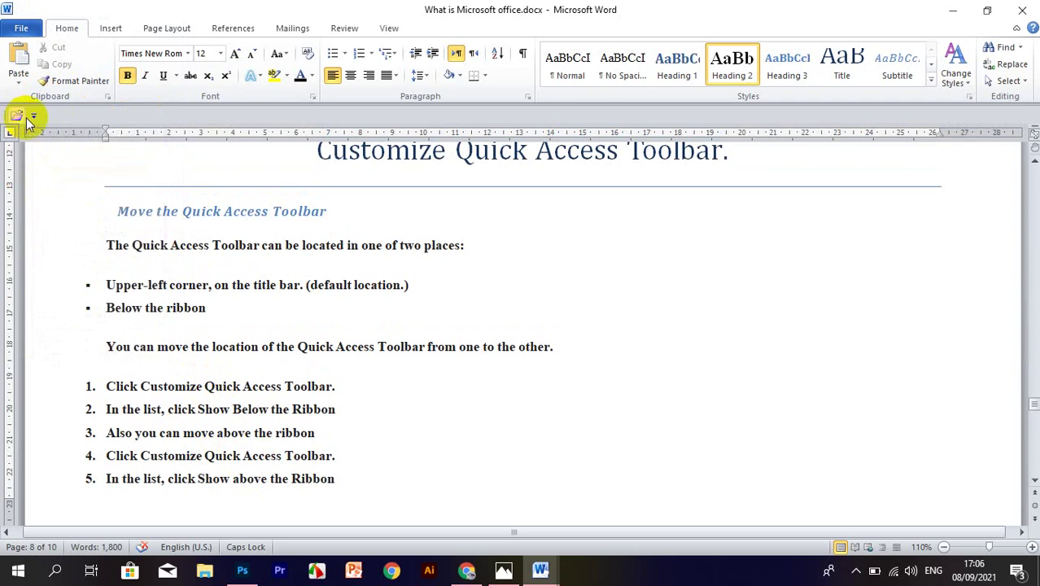
pyautogui.click(33, 116)
pyautogui.click(65, 214)
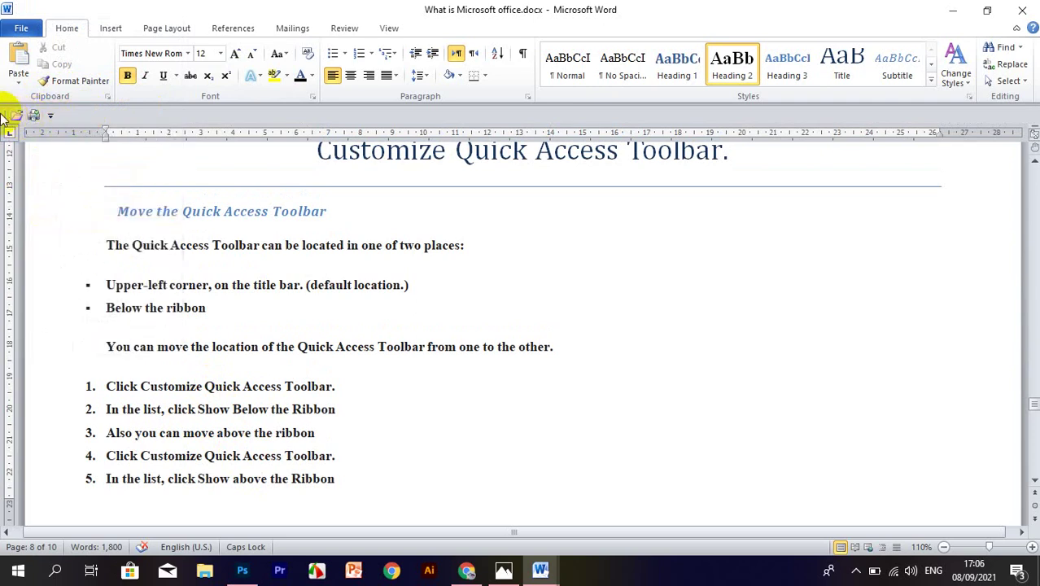
# Review the checked commands, then choose Show Above the Ribbon for the toolbar
pyautogui.click(52, 117)
pyautogui.click(51, 117)
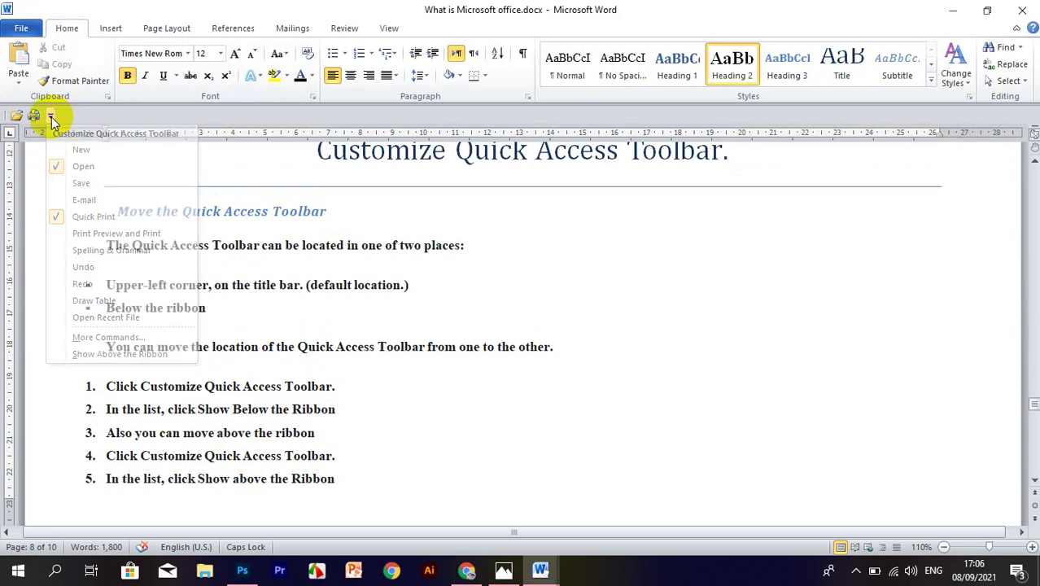
pyautogui.scroll(-2, 106, 261)
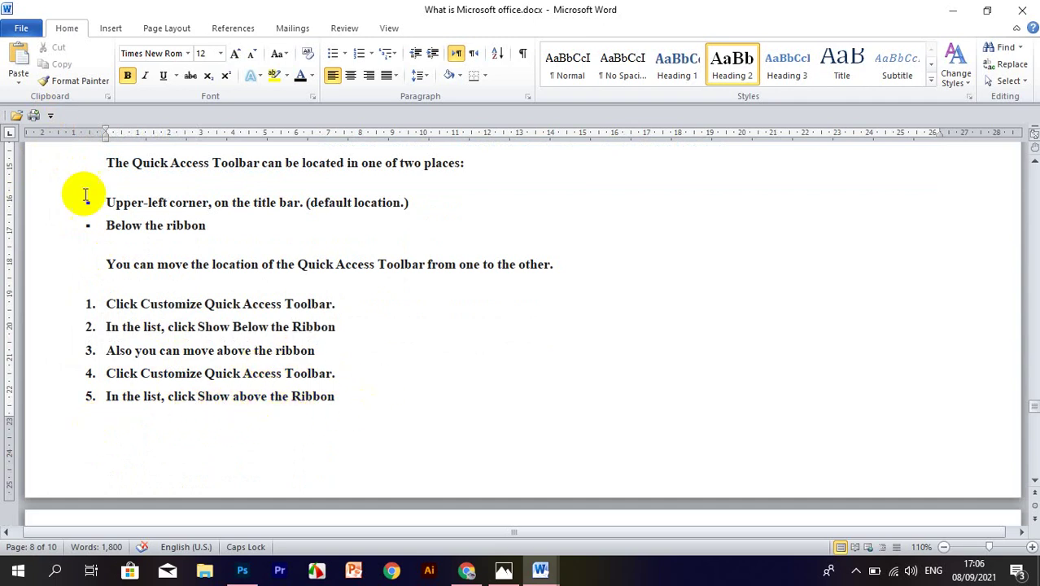
pyautogui.click(50, 115)
pyautogui.click(49, 118)
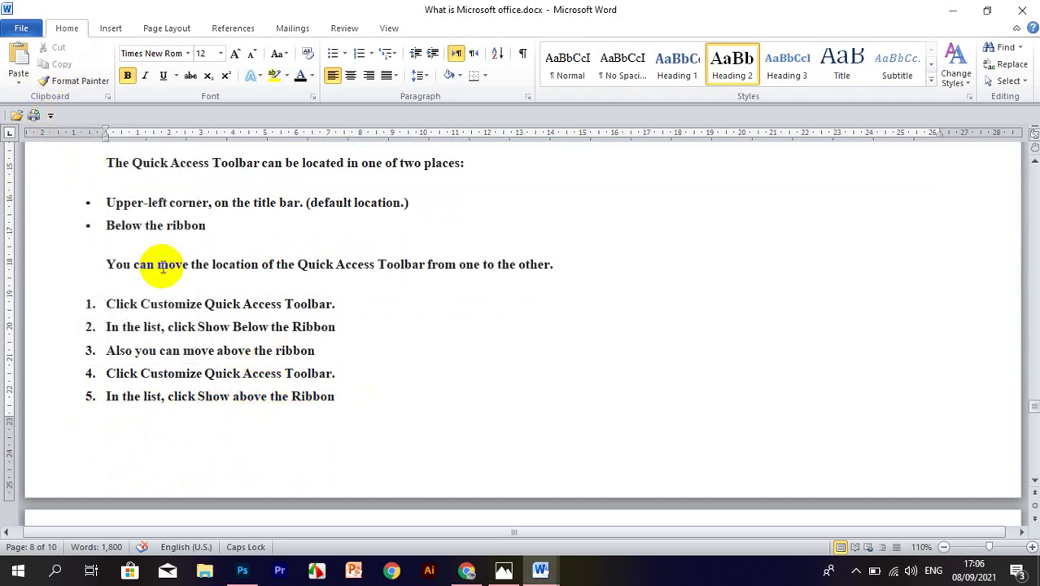
pyautogui.click(51, 115)
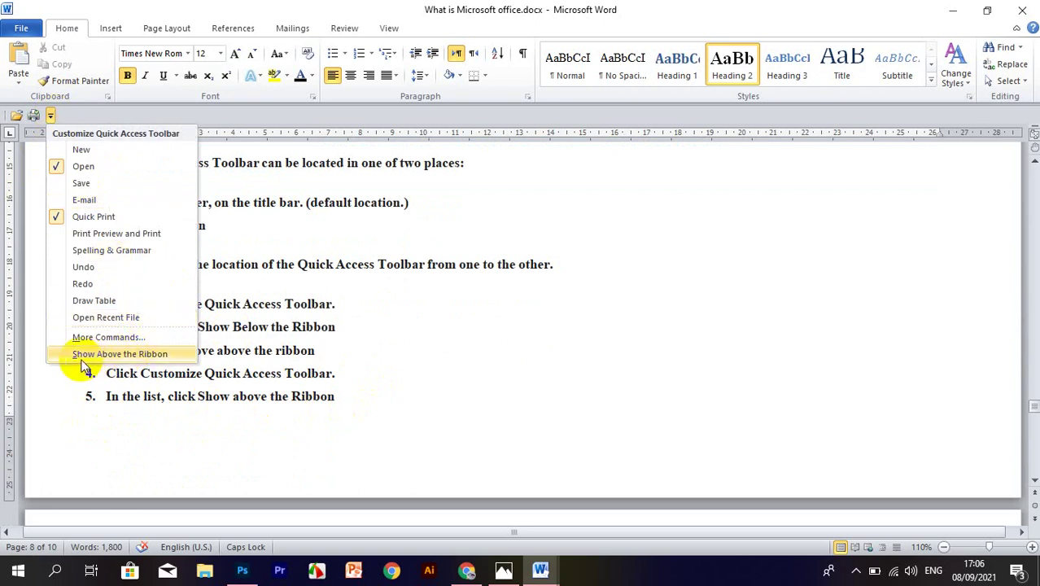
pyautogui.click(166, 355)
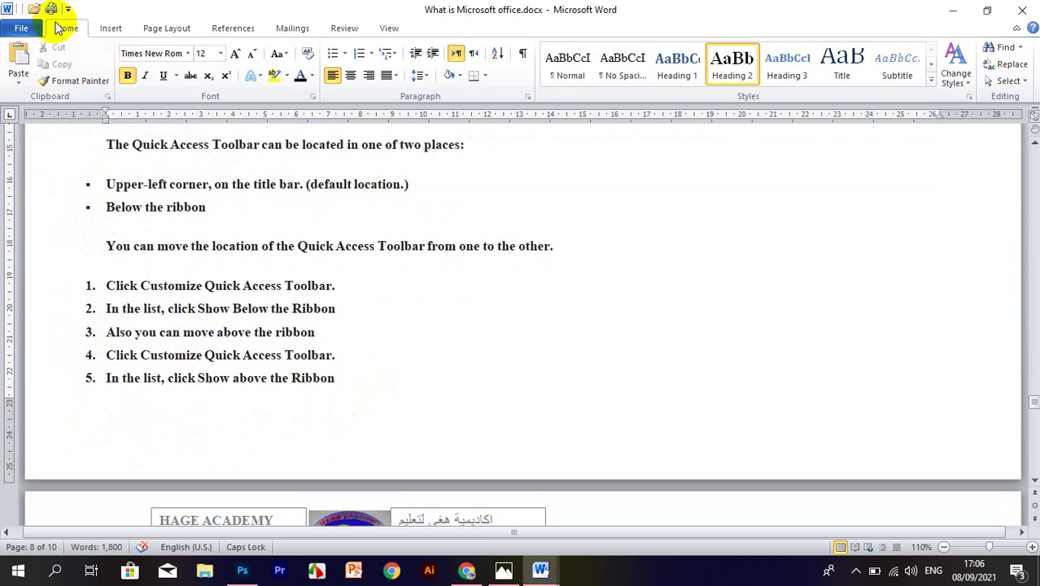
# Scroll to the File > Options note and the Add command steps 6–7
pyautogui.scroll(-2, 202, 178)
pyautogui.scroll(-3, 199, 192)
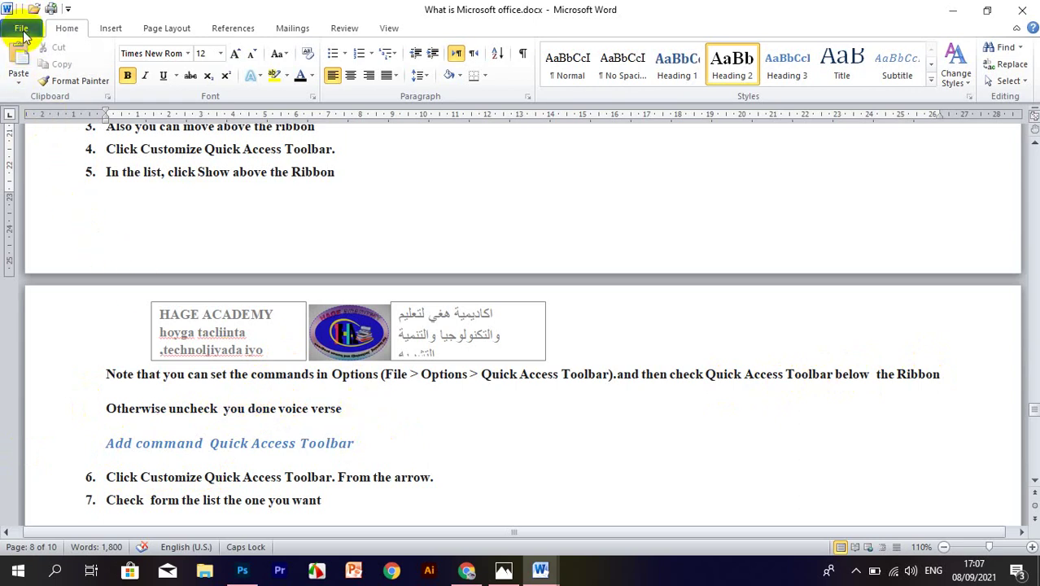
# In Word Options, tick showing the Quick Access Toolbar below the ribbon and apply
pyautogui.click(22, 31)
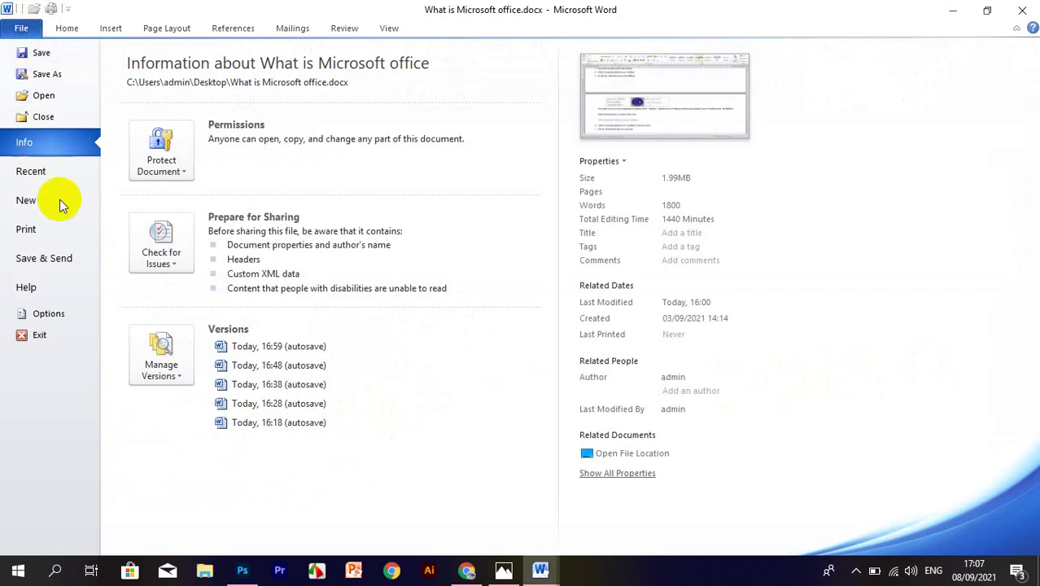
pyautogui.click(57, 321)
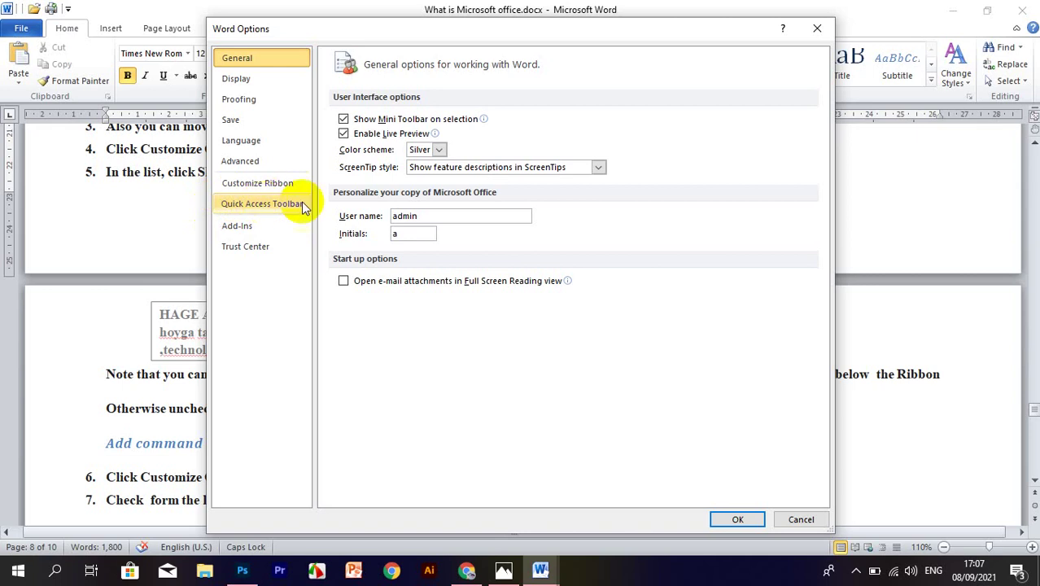
pyautogui.click(275, 210)
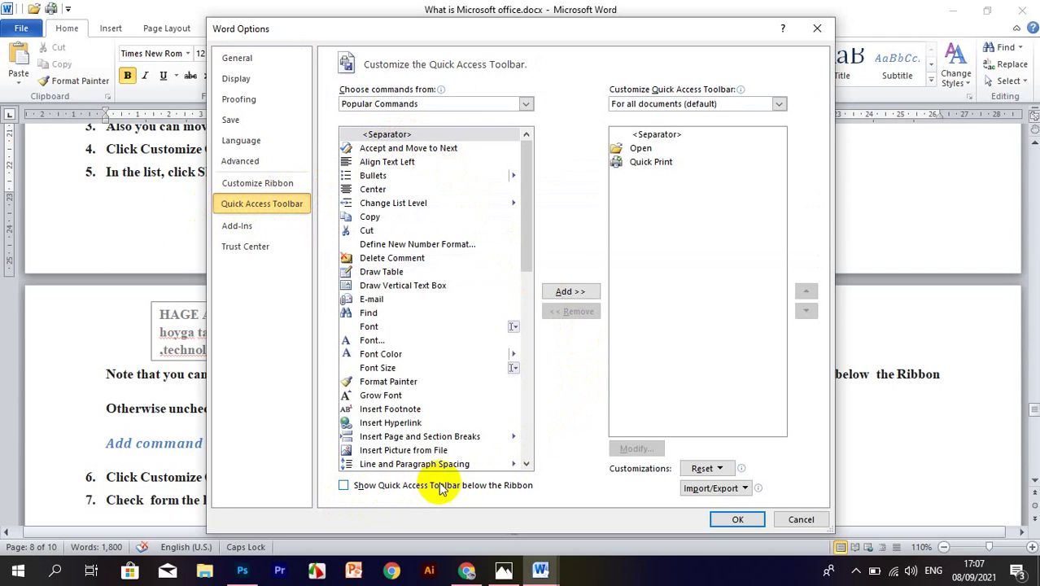
pyautogui.click(345, 486)
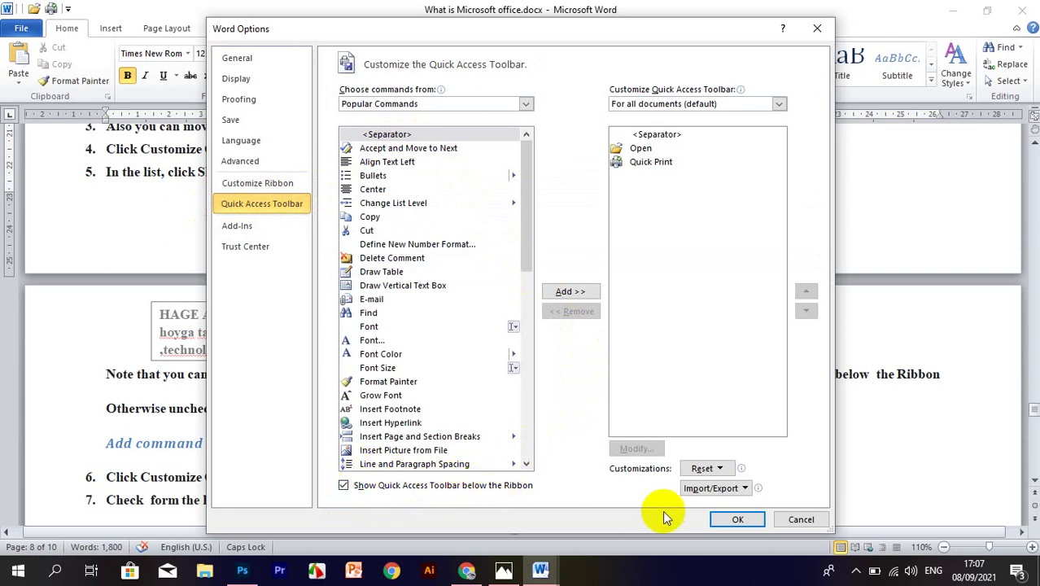
pyautogui.click(738, 520)
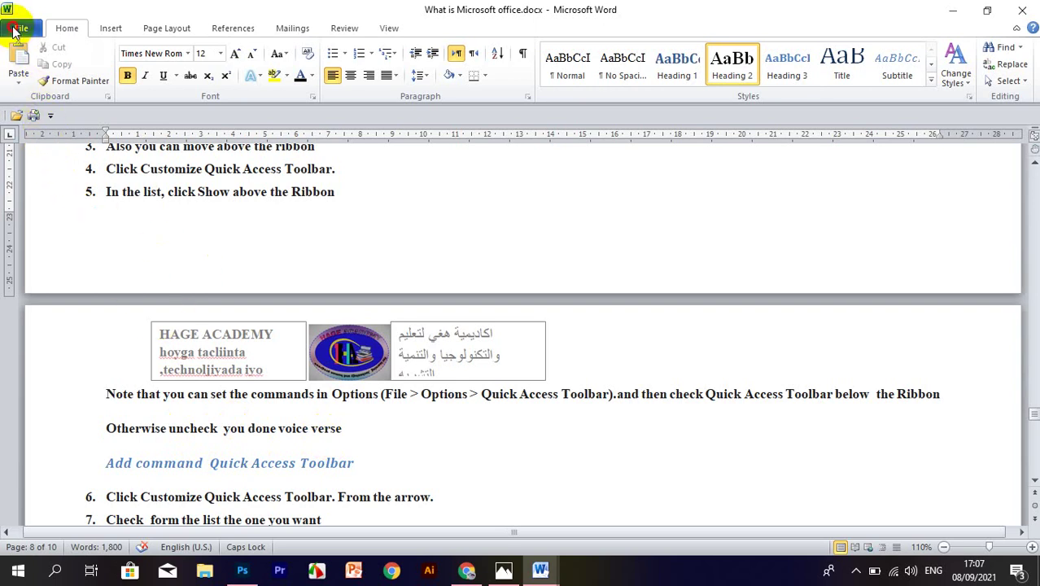
# Reopen the Quick Access Toolbar page in Word Options and confirm with OK
pyautogui.click(18, 29)
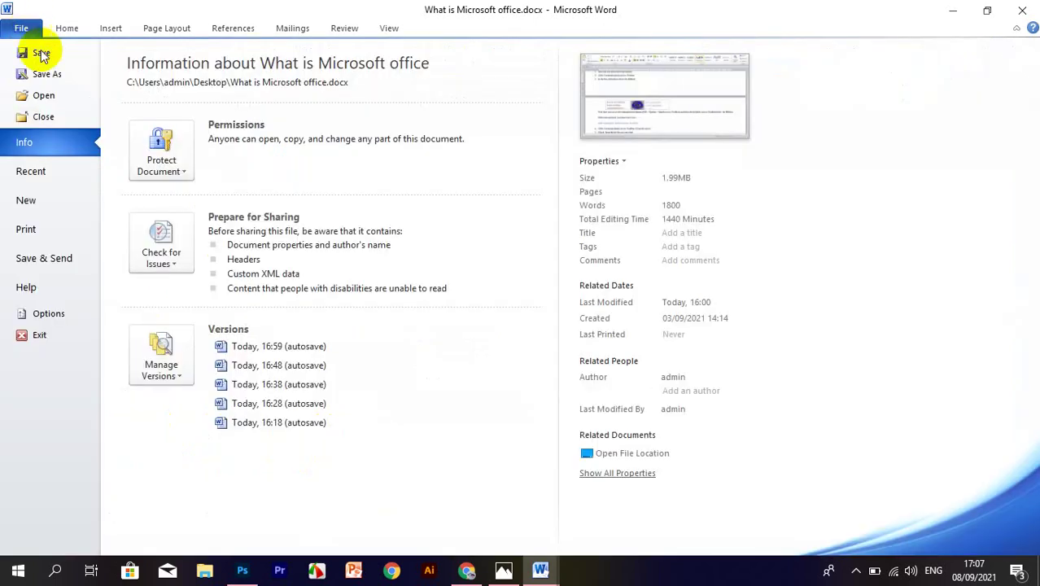
pyautogui.click(45, 313)
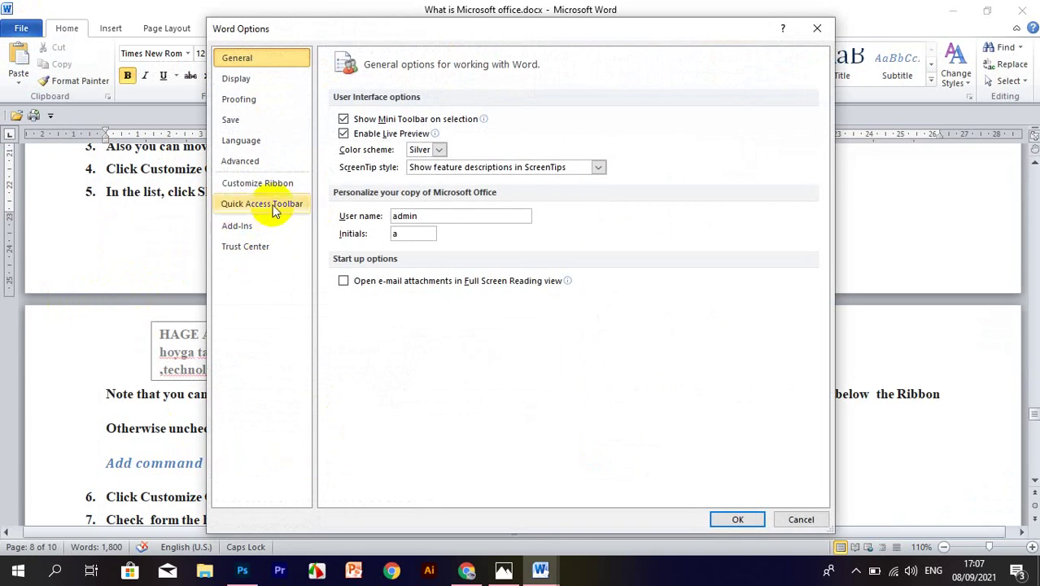
pyautogui.click(272, 207)
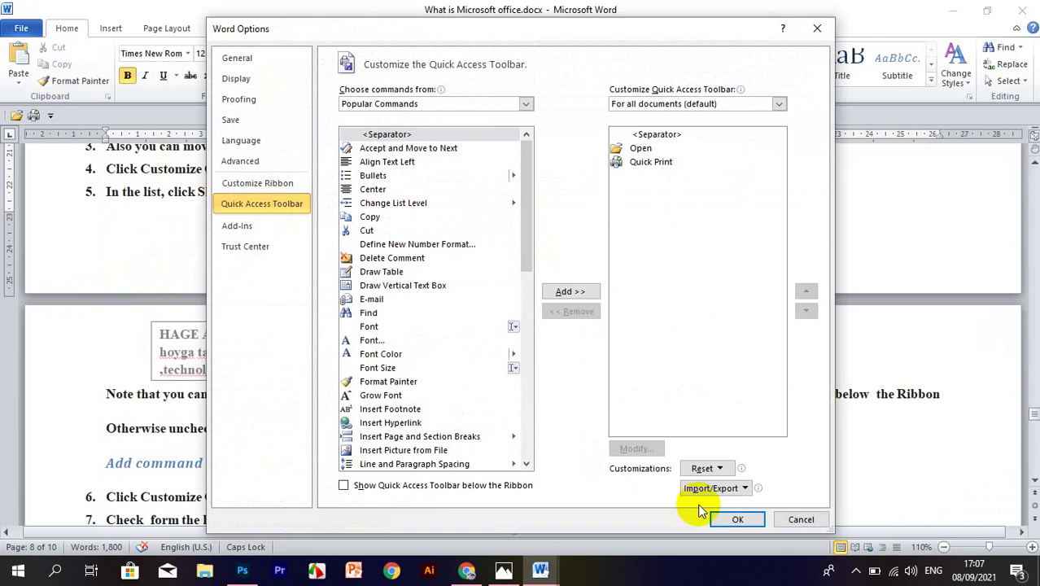
pyautogui.click(724, 521)
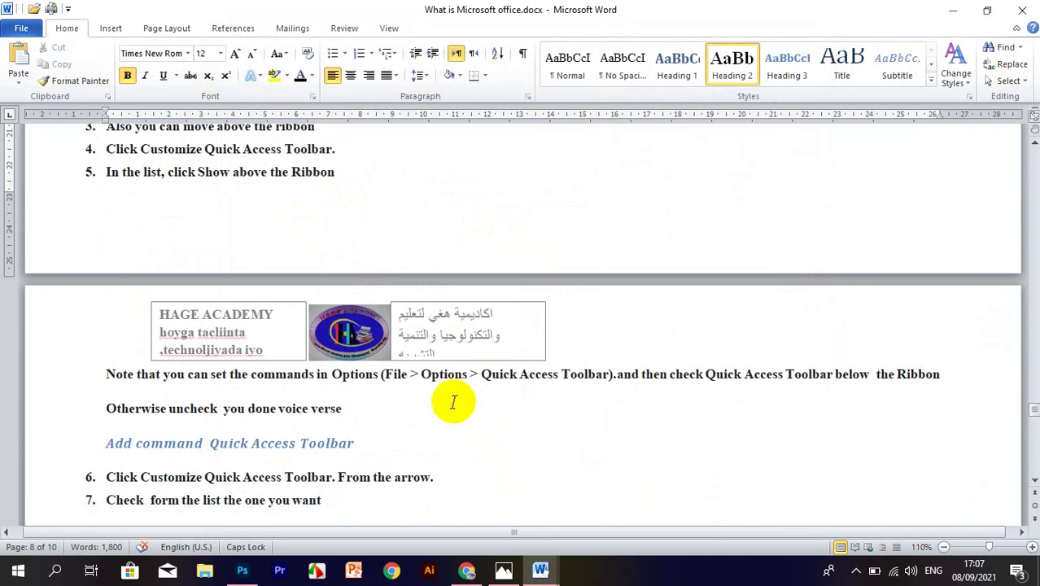
# End the 'Otherwise uncheck' line with 'always click ok.' and move to the end of step 7
pyautogui.click(369, 415)
pyautogui.write('always click ok.')
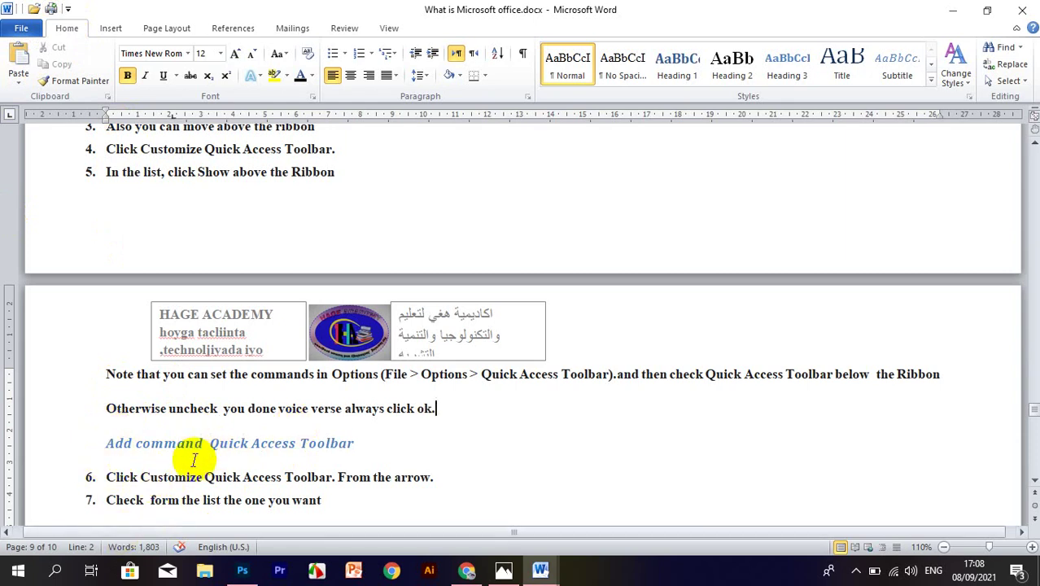
pyautogui.scroll(-1, 163, 440)
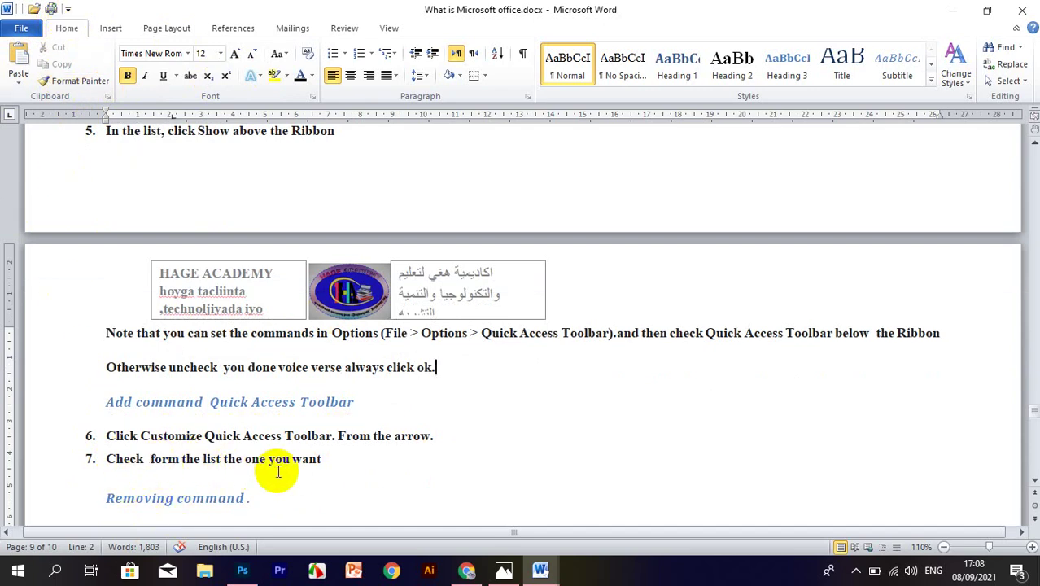
pyautogui.click(323, 458)
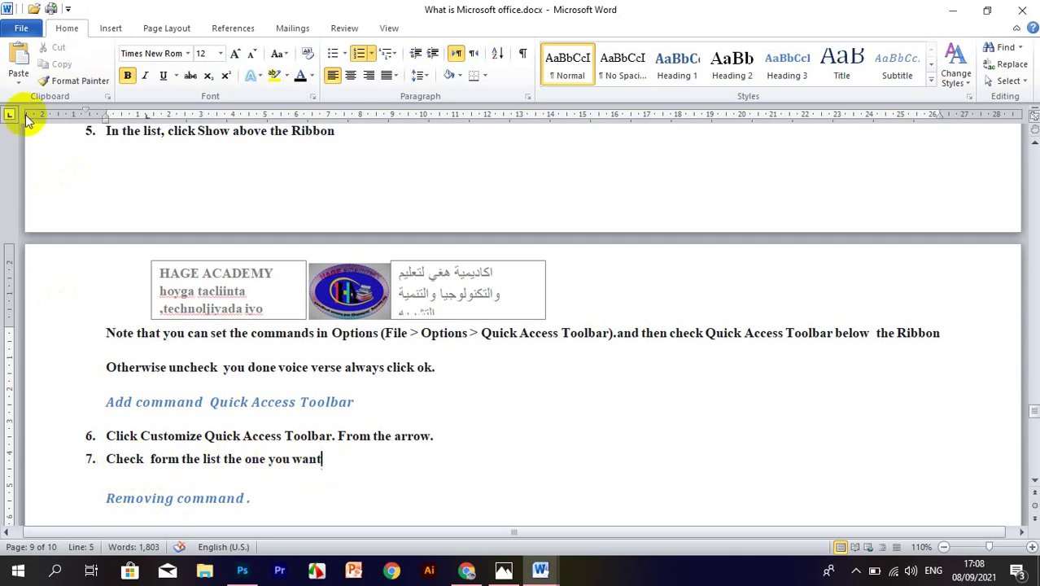
pyautogui.click(68, 10)
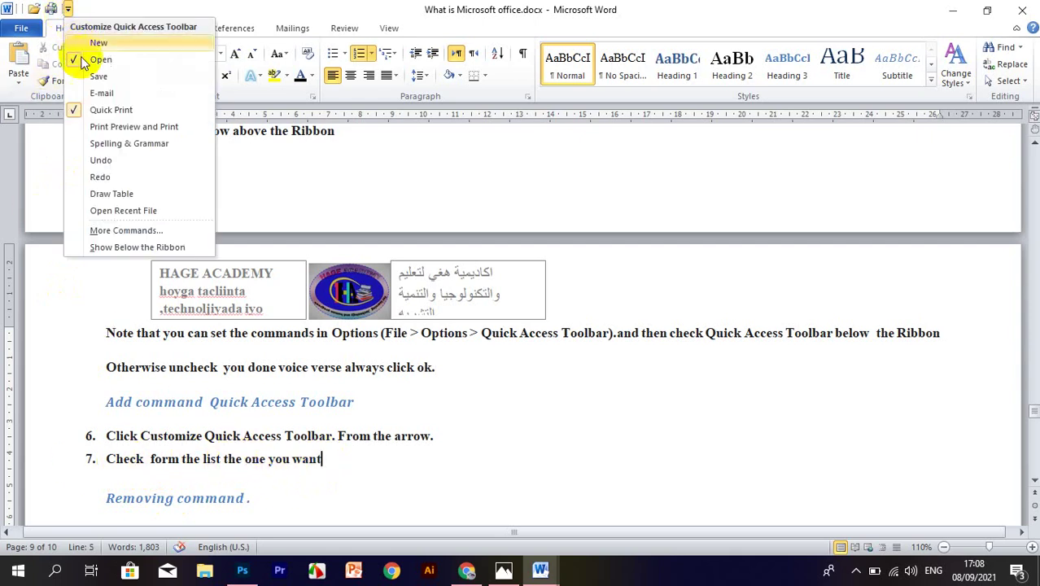
# Add Save and Draw Table to the Quick Access Toolbar
pyautogui.click(120, 76)
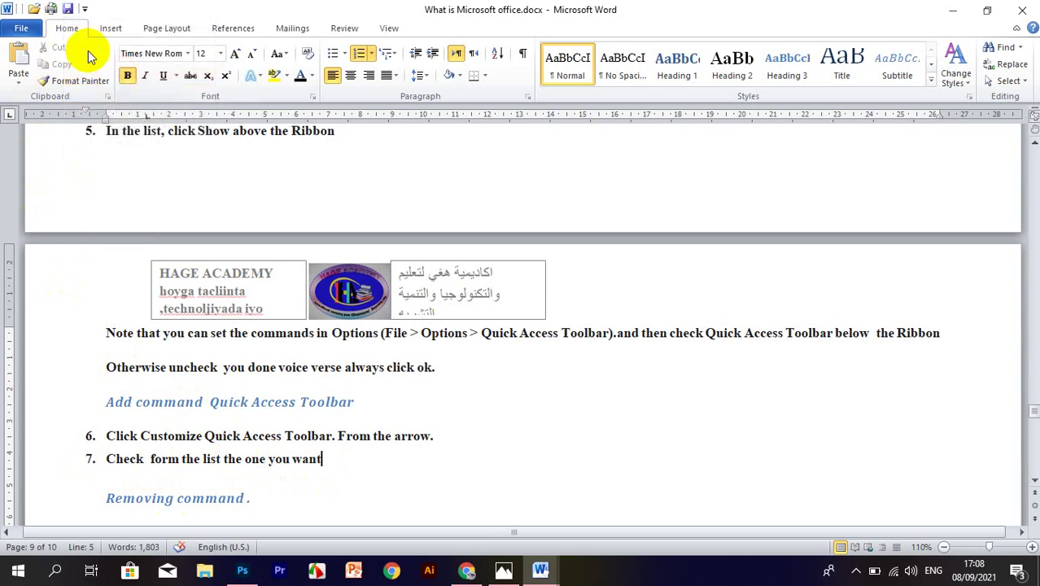
pyautogui.click(85, 9)
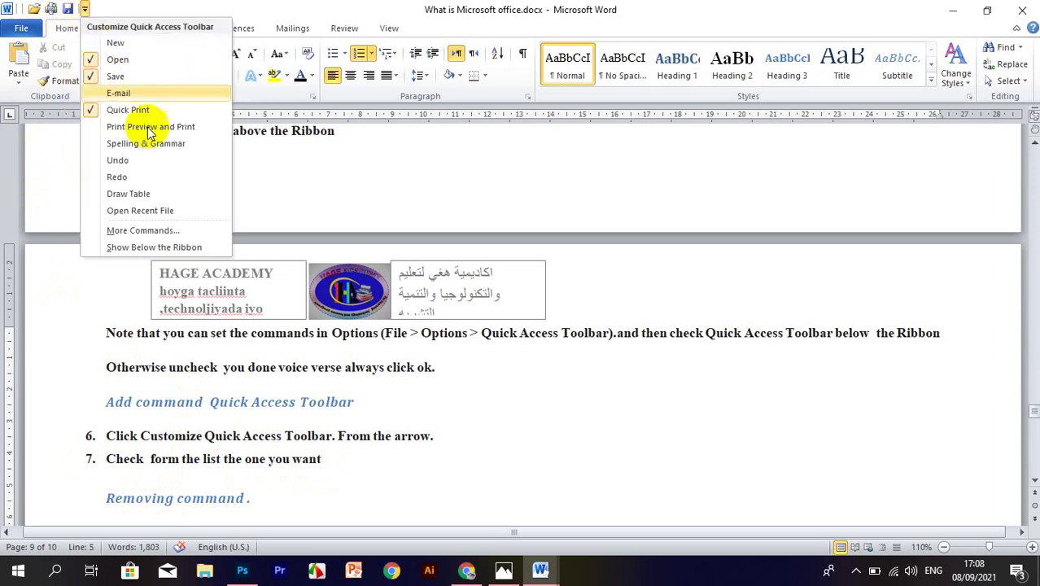
pyautogui.click(122, 194)
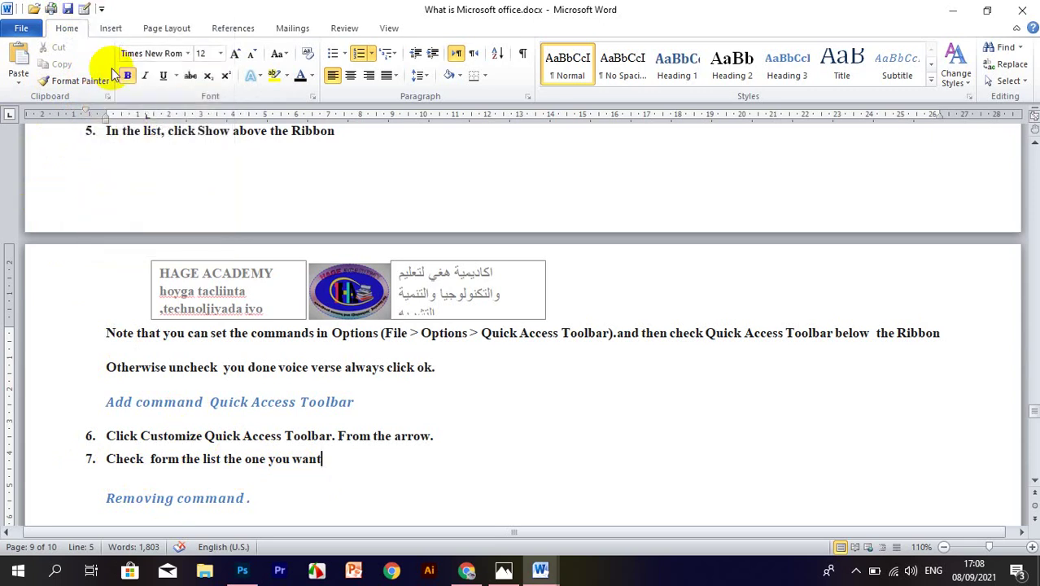
# Draw a single-cell table box beside steps 6 and 7 with Draw Table
pyautogui.click(88, 11)
pyautogui.moveTo(514, 382)
pyautogui.mouseDown()
pyautogui.moveTo(734, 501)
pyautogui.moveTo(786, 490)
pyautogui.mouseUp()
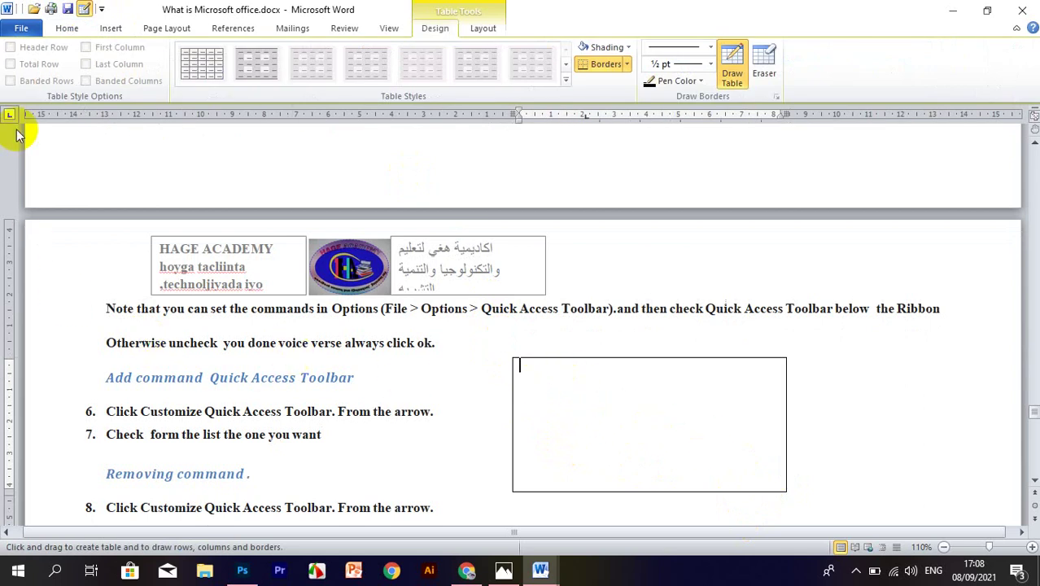
pyautogui.click(21, 31)
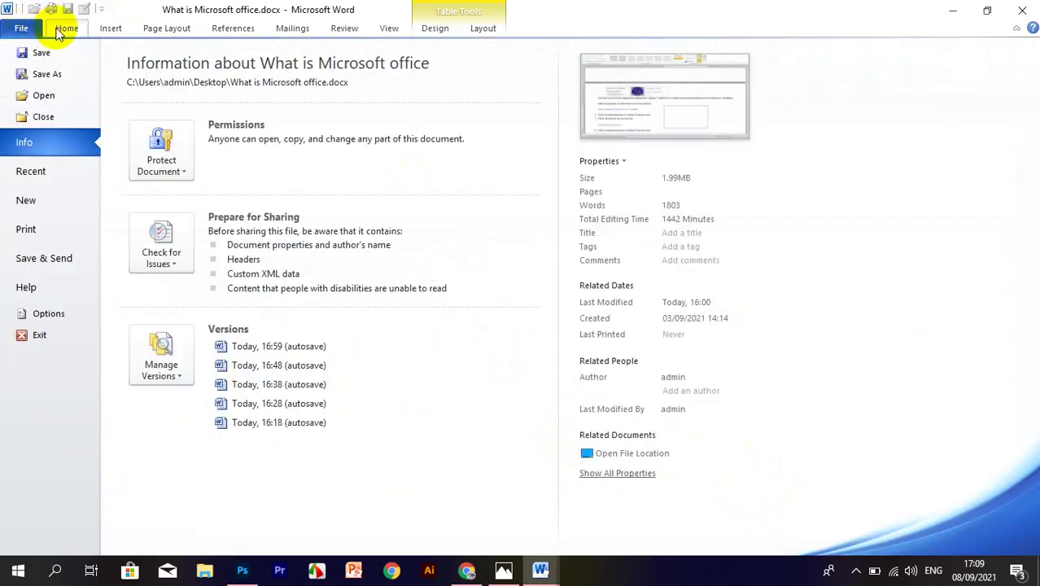
pyautogui.click(57, 33)
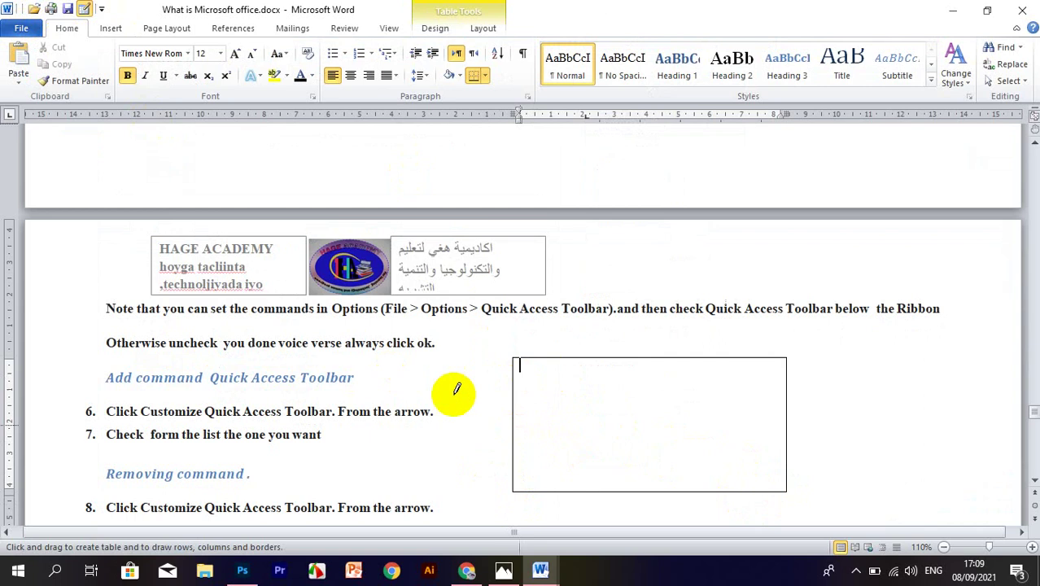
# Draw two small cell boxes inside the table using Draw Table
pyautogui.click(101, 9)
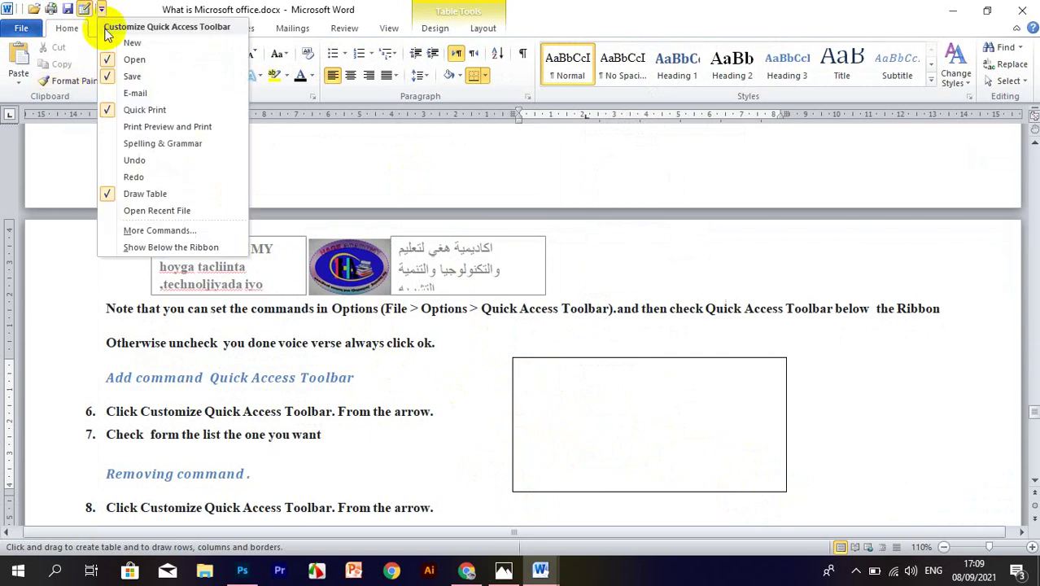
pyautogui.click(288, 159)
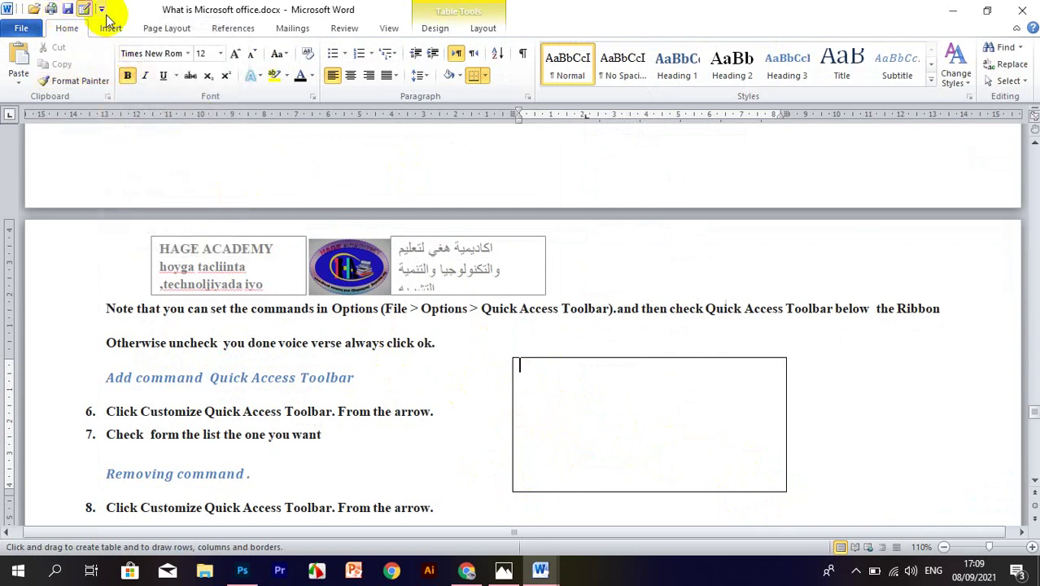
pyautogui.click(103, 11)
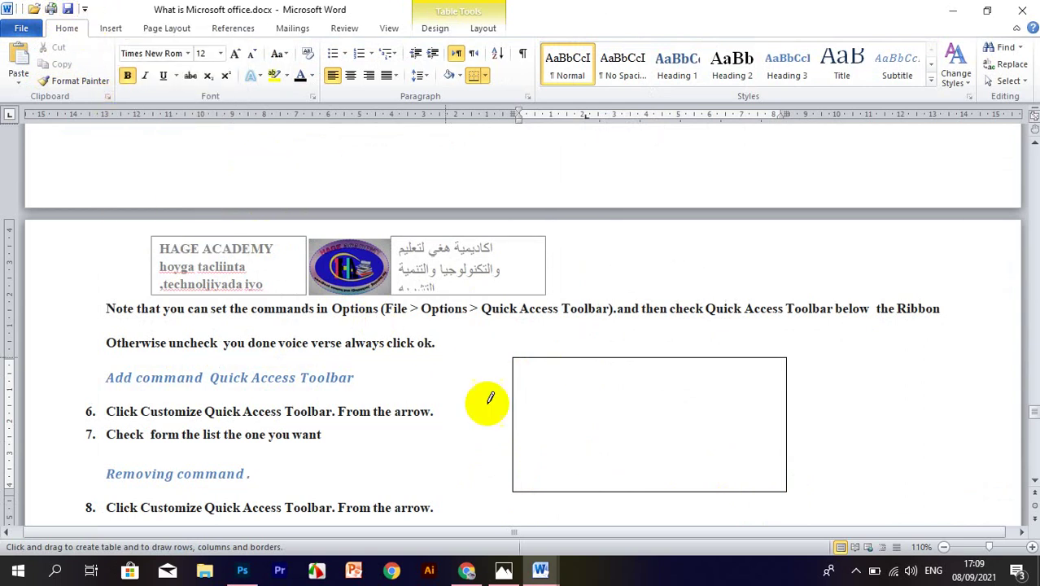
pyautogui.moveTo(536, 385); pyautogui.dragTo(595, 429)
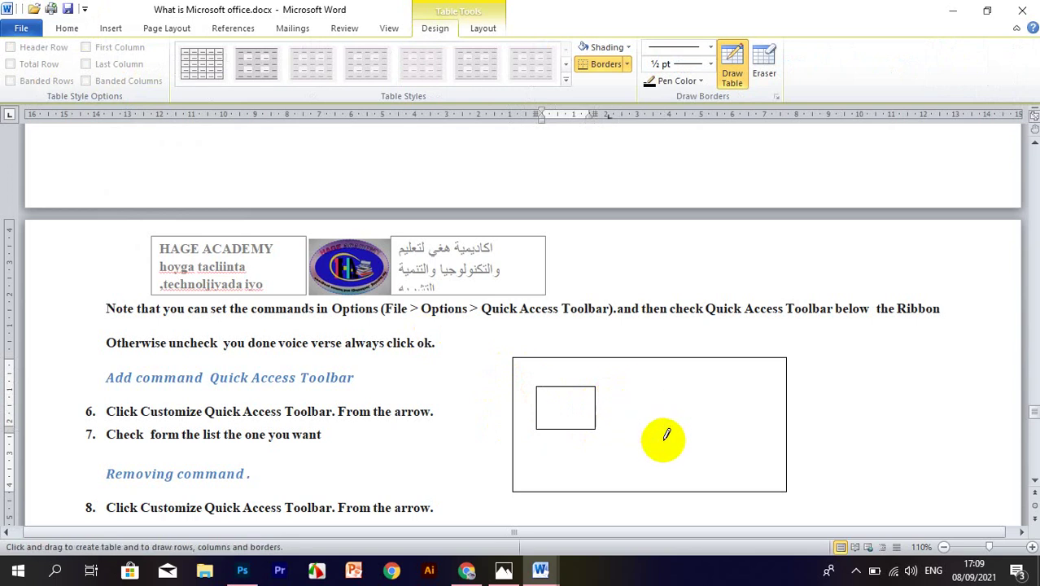
pyautogui.moveTo(619, 394); pyautogui.dragTo(663, 432)
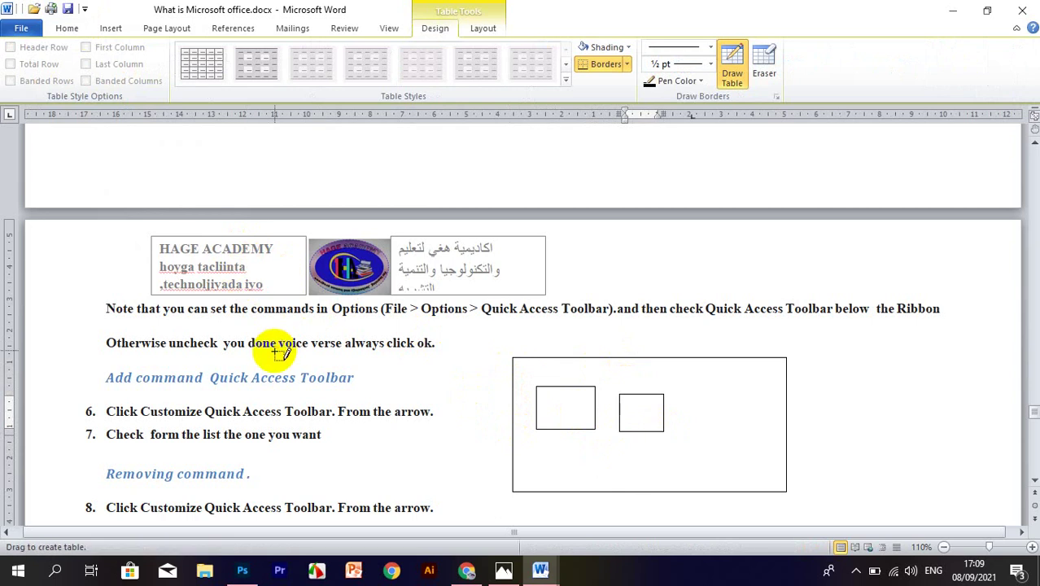
pyautogui.press('Escape')
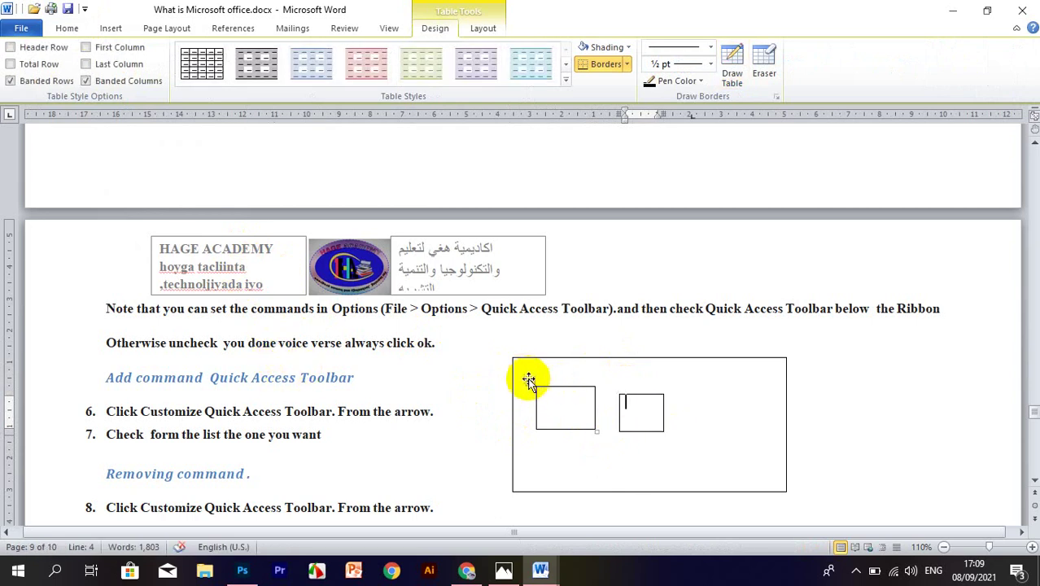
# Delete the two inner boxes and then the whole drawn table
pyautogui.click(530, 387)
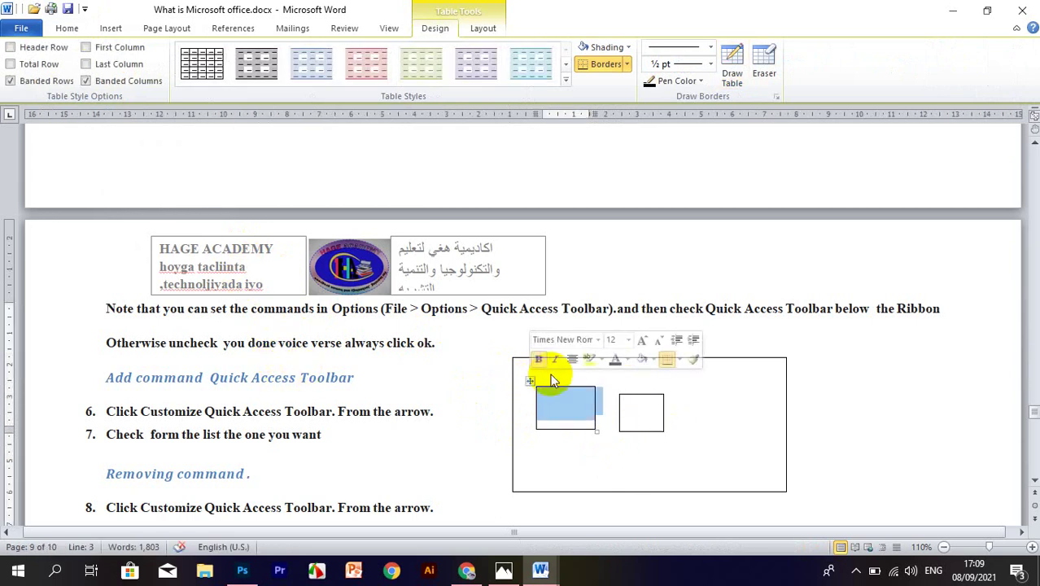
pyautogui.press('BackSpace')
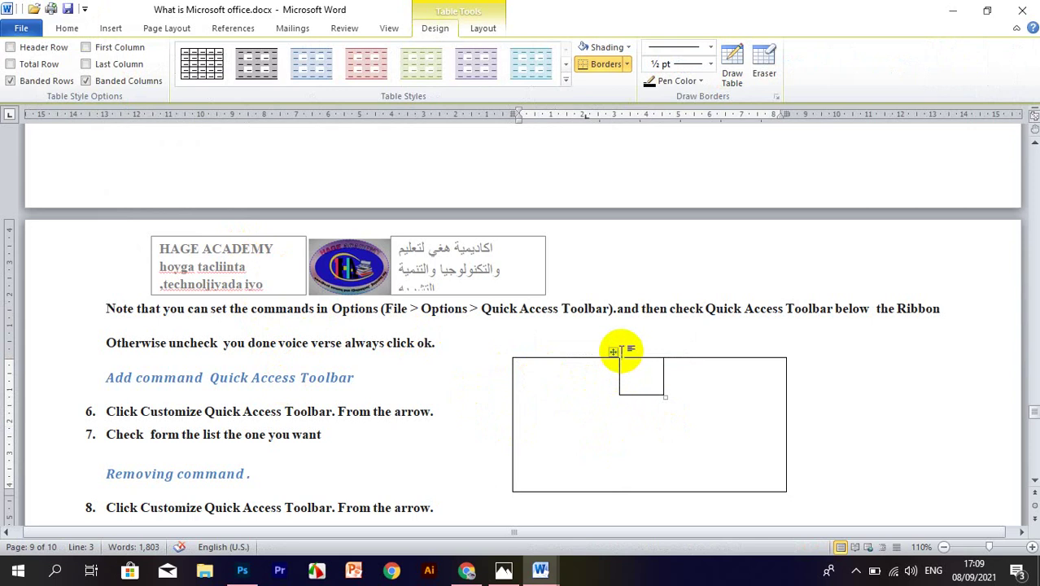
pyautogui.click(610, 353)
pyautogui.press('Down')
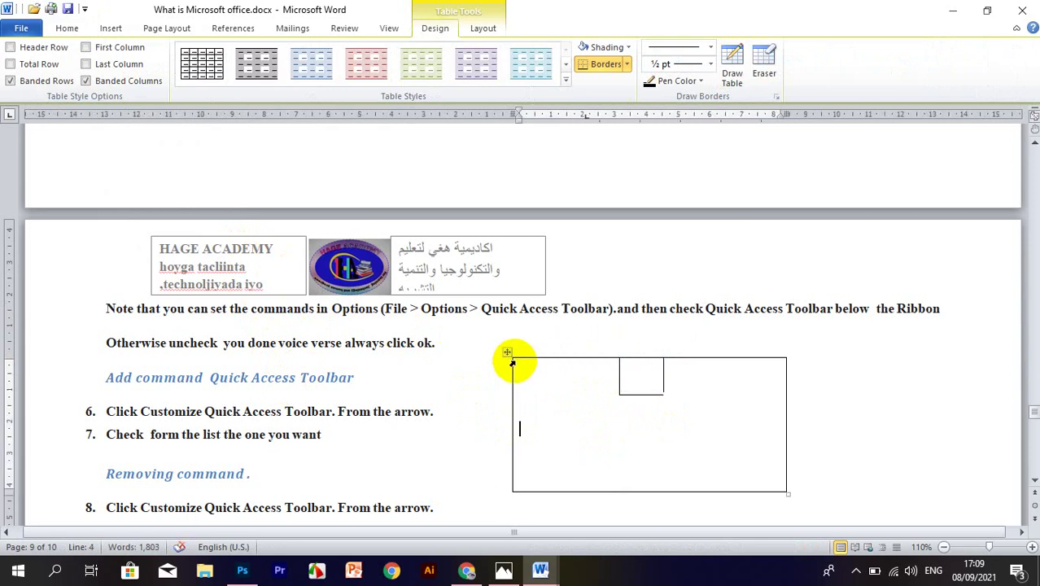
pyautogui.click(509, 354)
pyautogui.press('BackSpace')
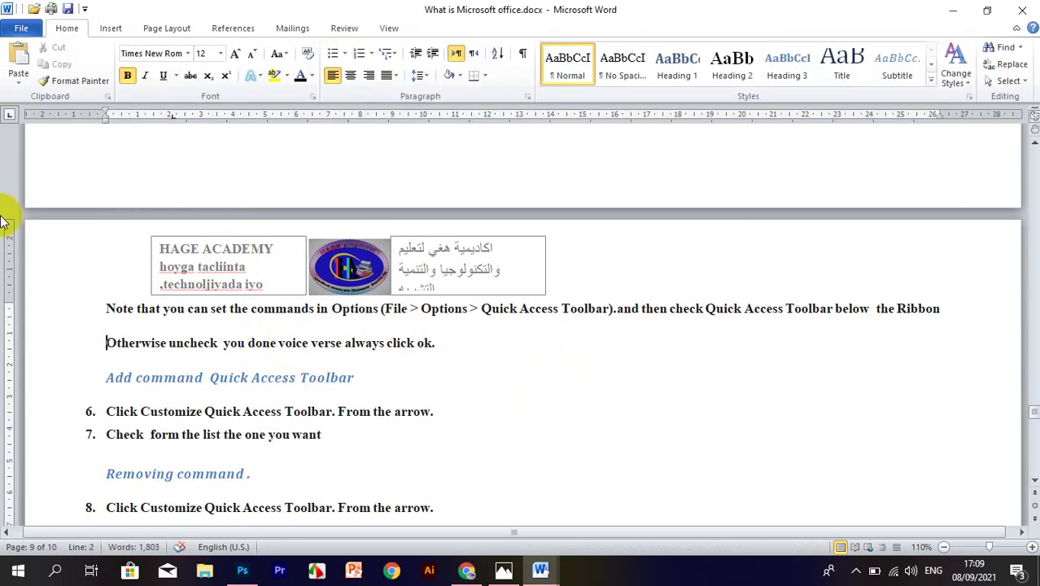
# Check Redo and Undo in the Customize Quick Access Toolbar list, then scroll to 'Removing command'
pyautogui.click(84, 9)
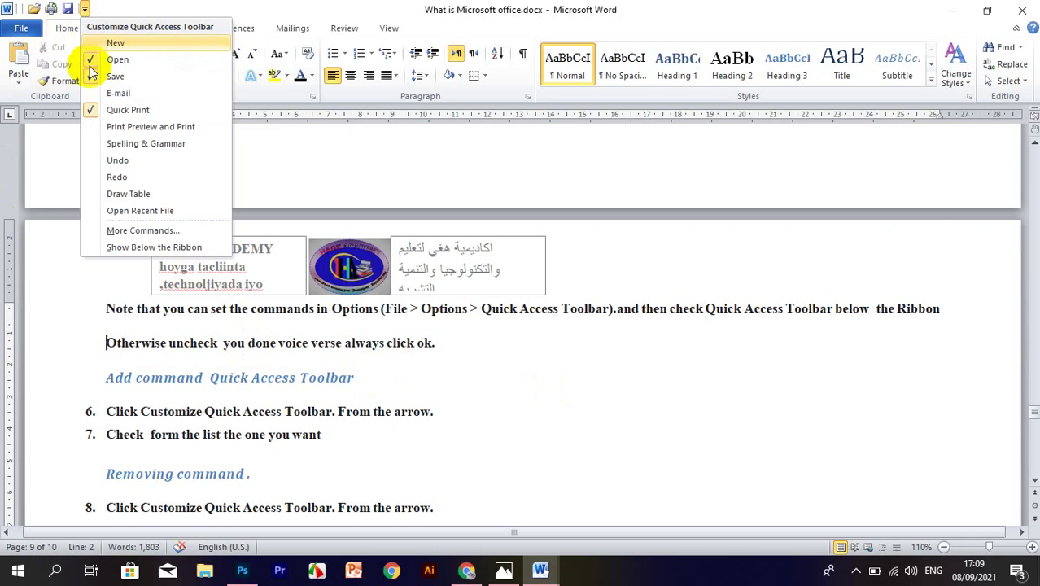
pyautogui.click(143, 177)
pyautogui.click(99, 10)
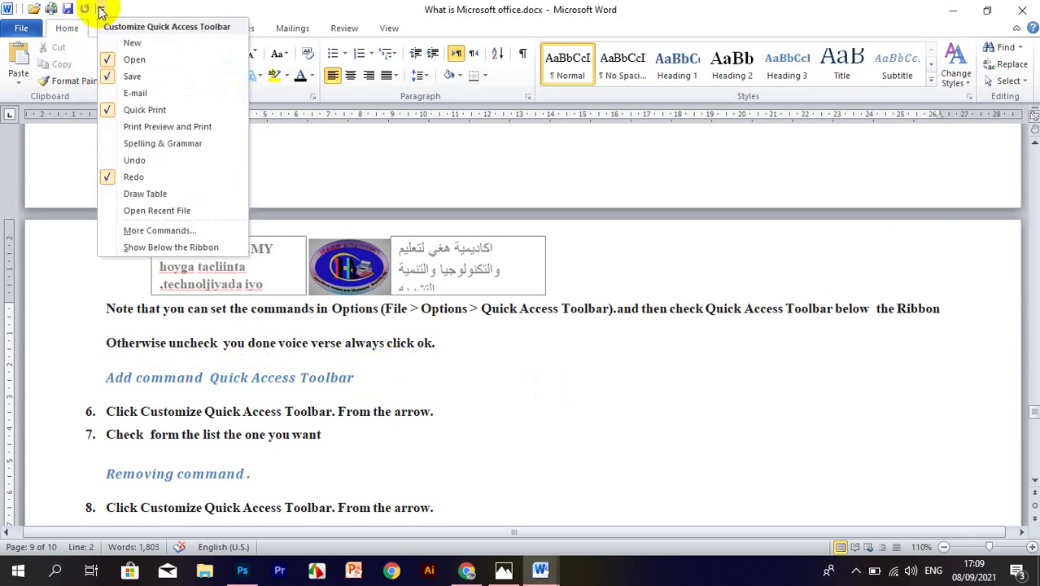
pyautogui.click(134, 159)
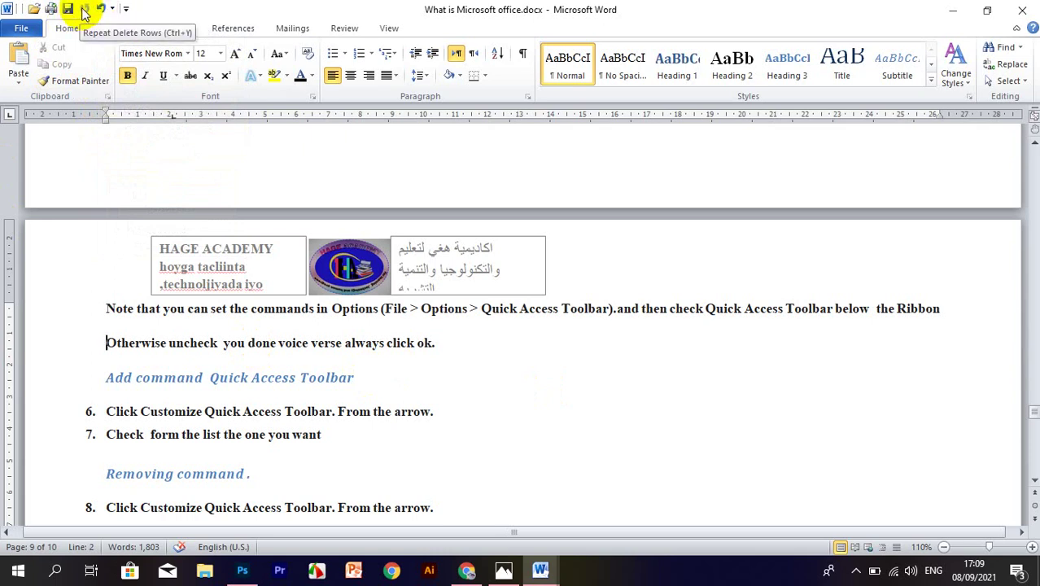
pyautogui.click(125, 9)
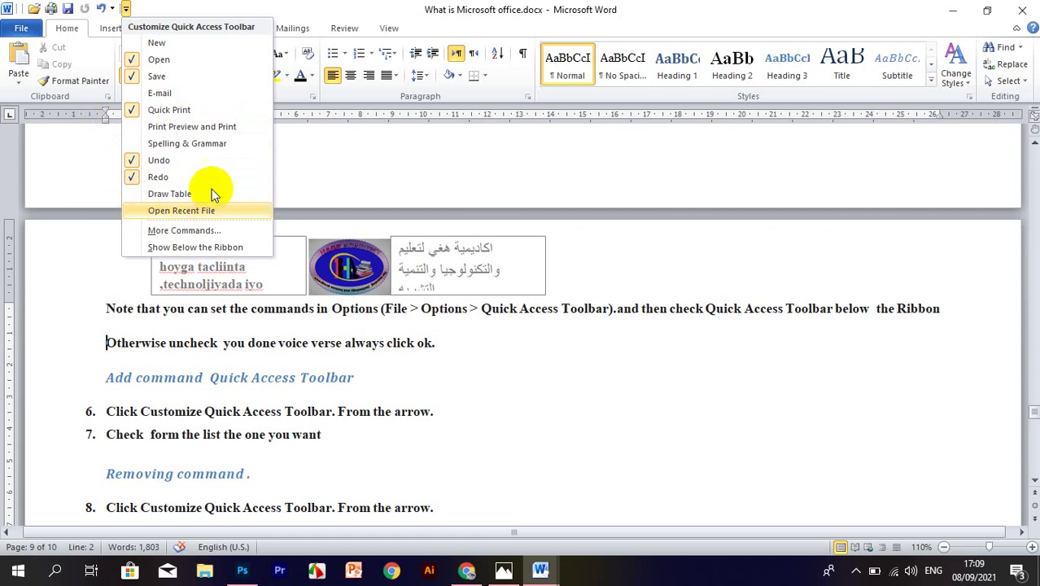
pyautogui.click(371, 311)
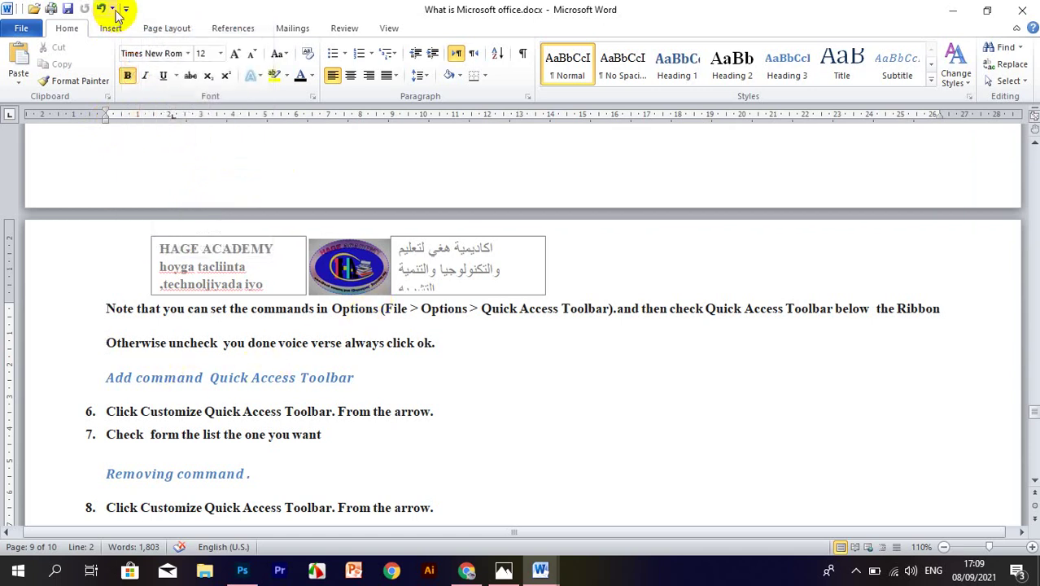
pyautogui.scroll(-2, 135, 402)
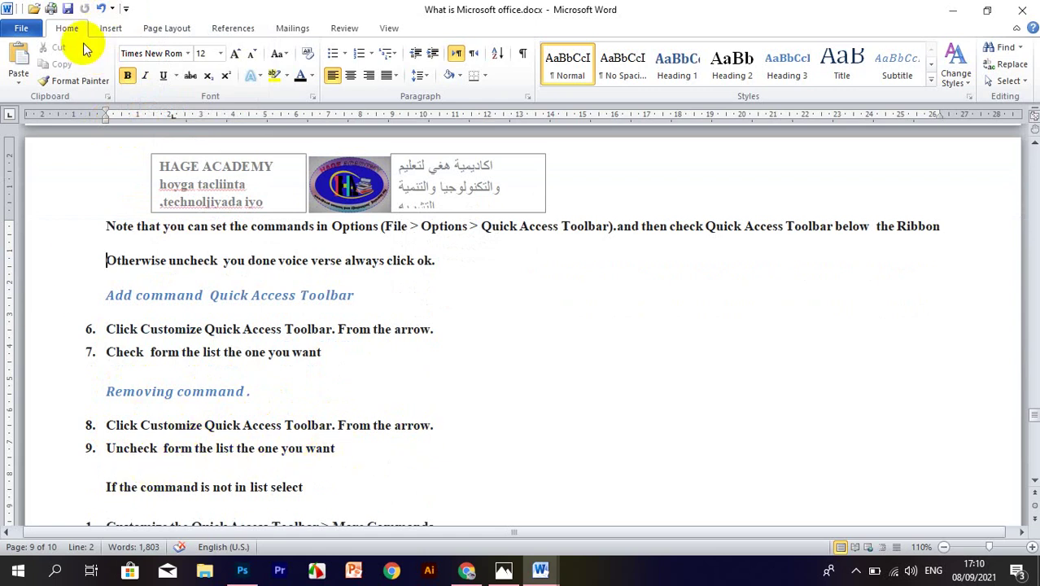
pyautogui.click(127, 10)
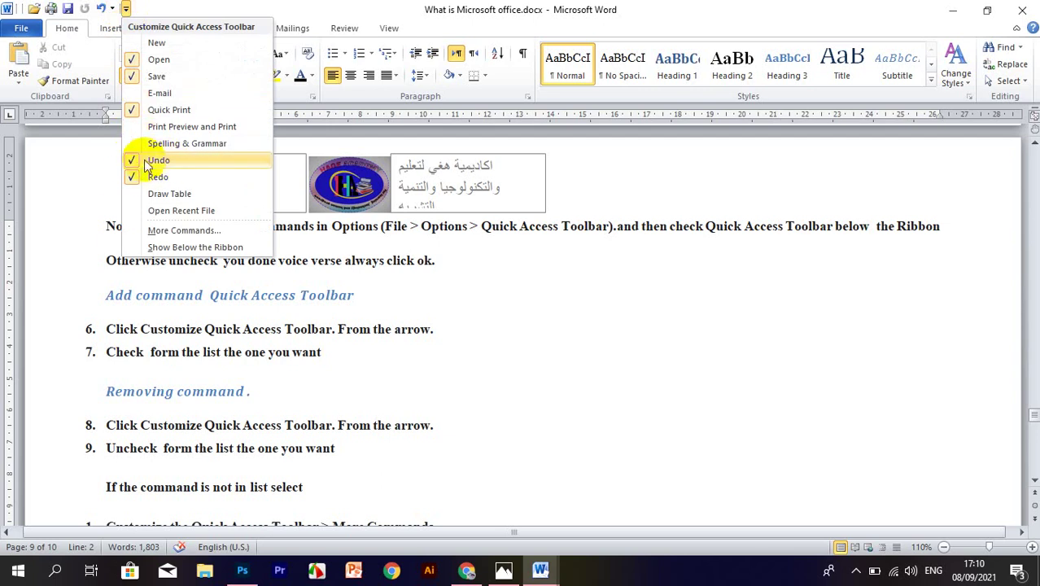
pyautogui.rightClick(146, 166)
pyautogui.click(171, 183)
pyautogui.click(101, 9)
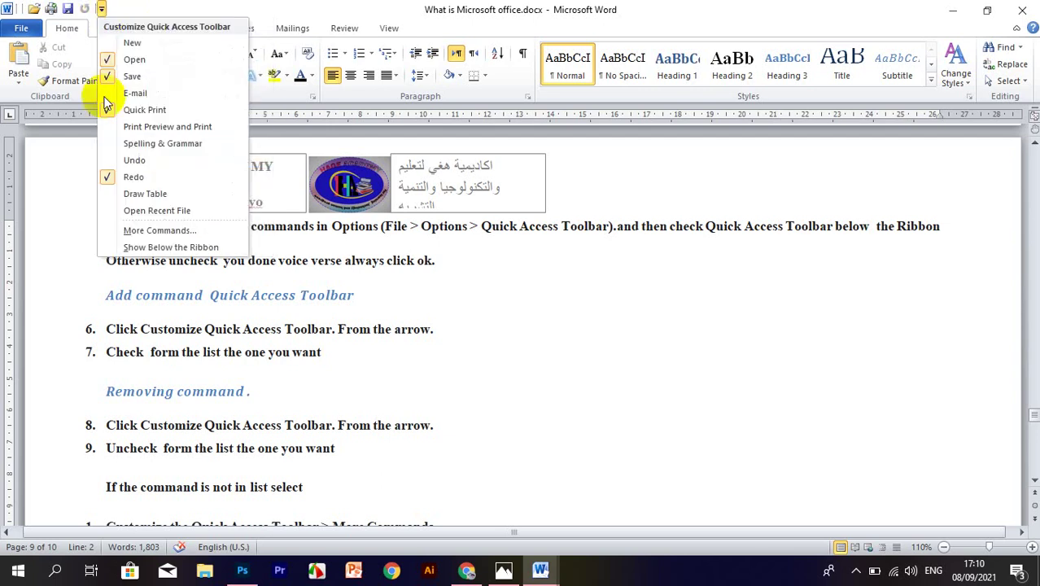
pyautogui.click(134, 177)
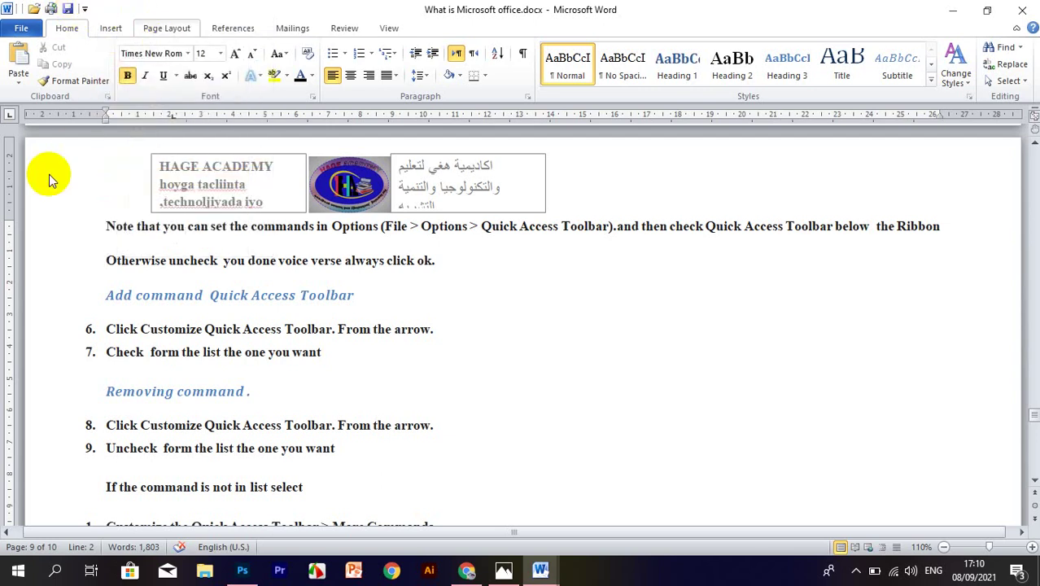
pyautogui.scroll(-3, 97, 297)
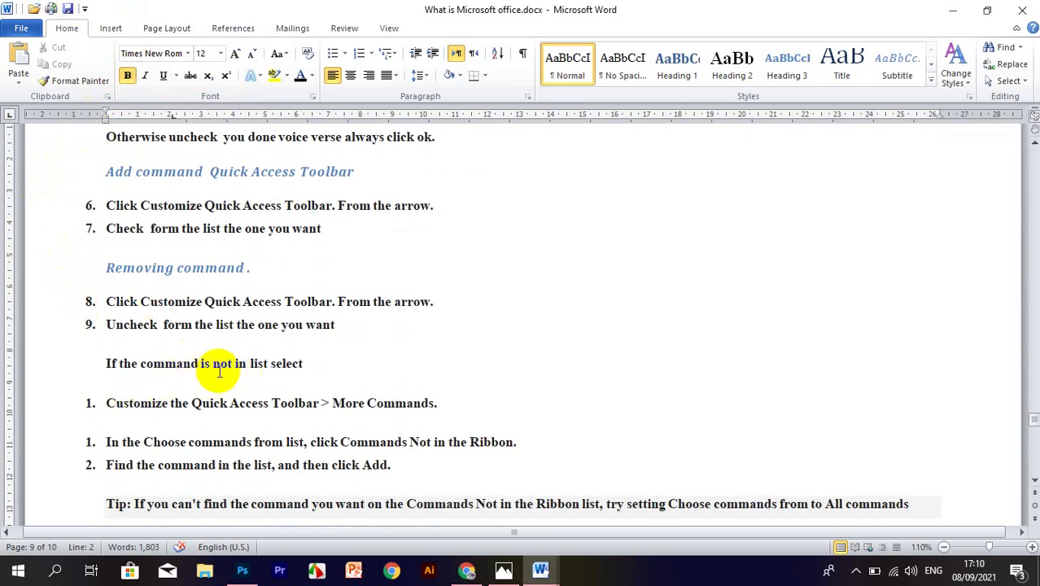
pyautogui.click(84, 12)
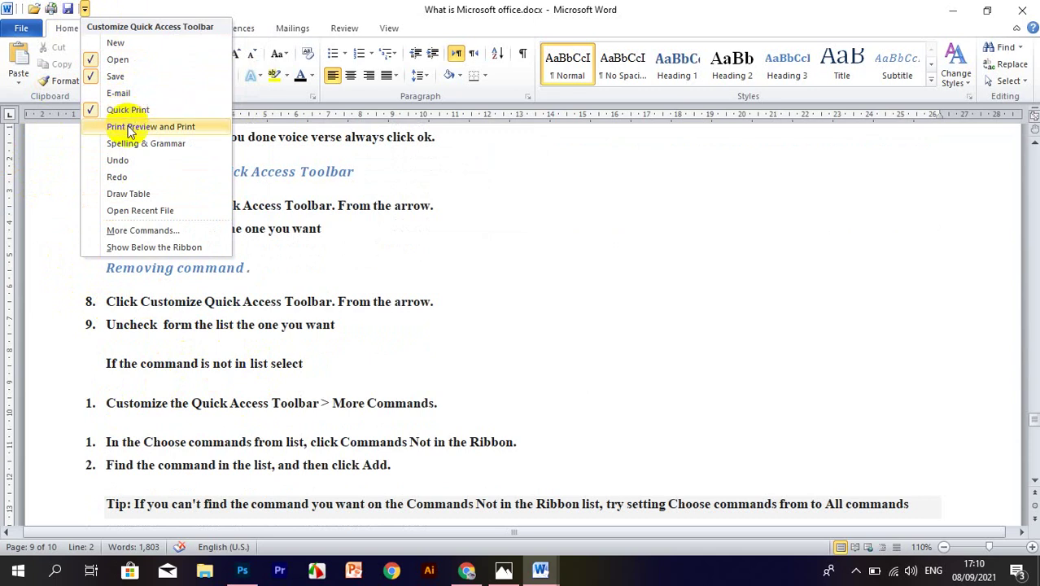
pyautogui.click(220, 286)
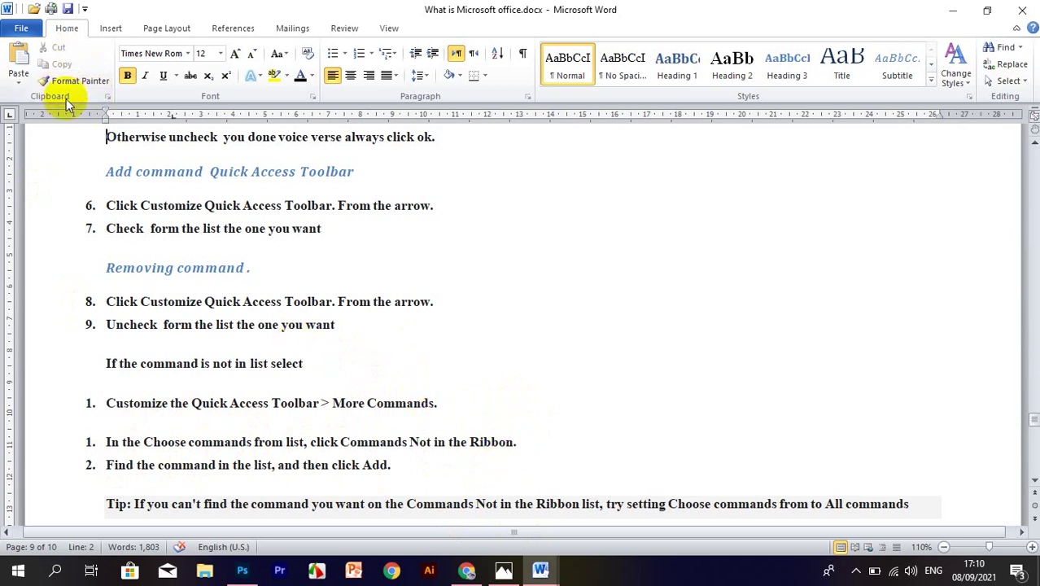
pyautogui.scroll(-2, 320, 368)
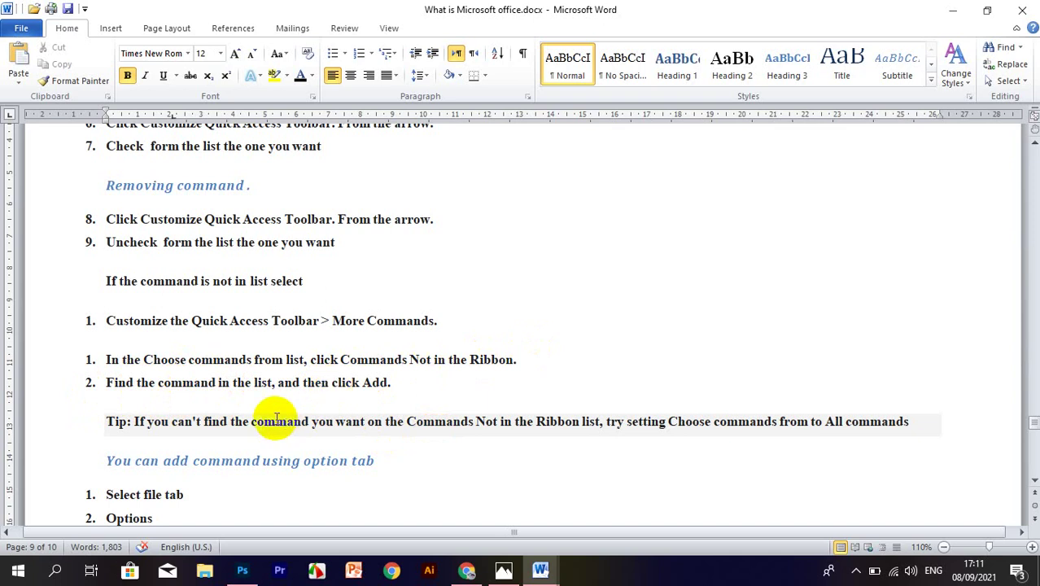
# Open More Commands and browse Popular Commands such as Copy, Cut, Draw Table and Font
pyautogui.click(85, 12)
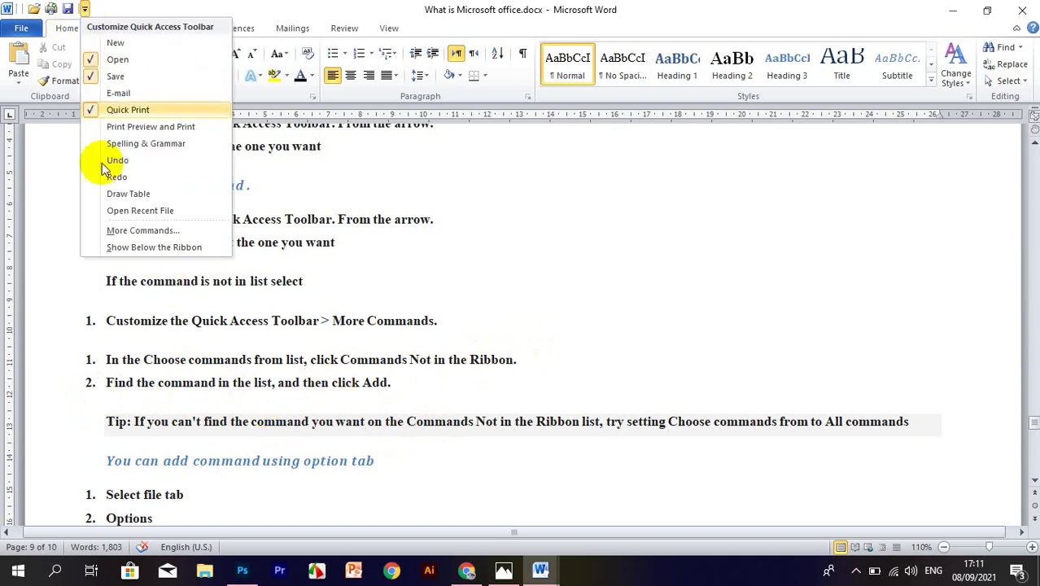
pyautogui.click(122, 229)
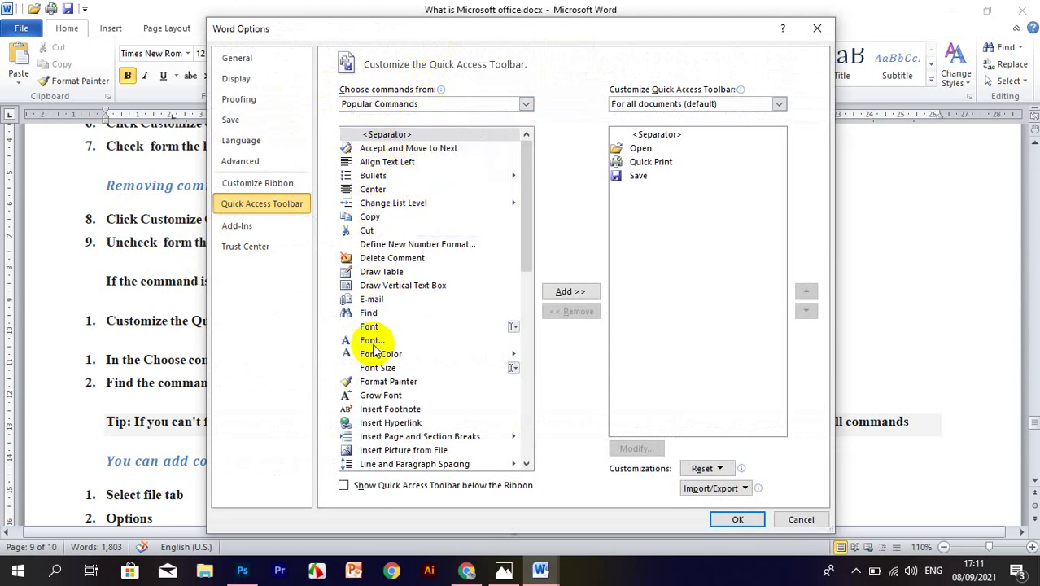
pyautogui.click(372, 217)
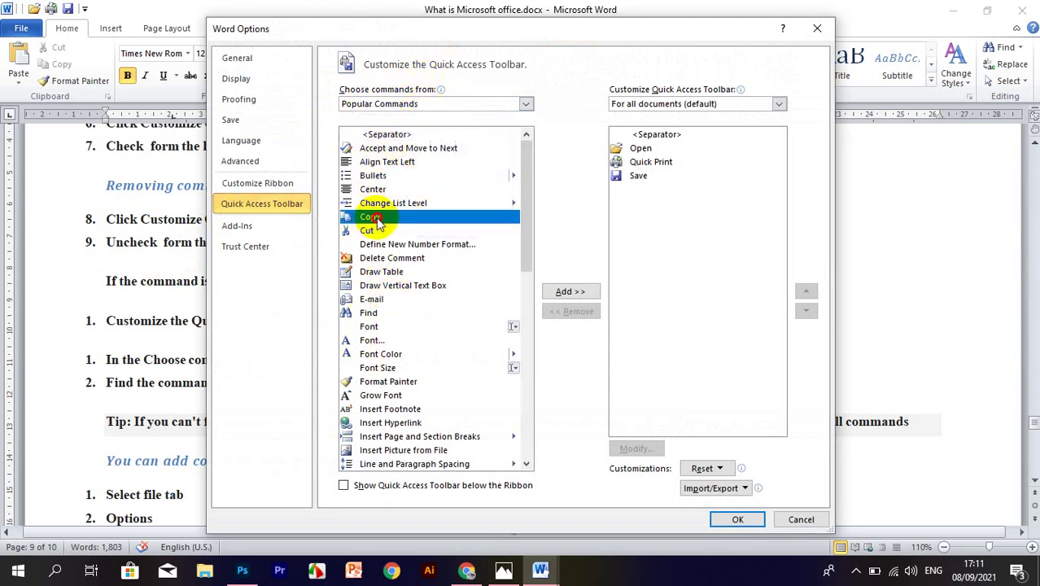
pyautogui.click(377, 231)
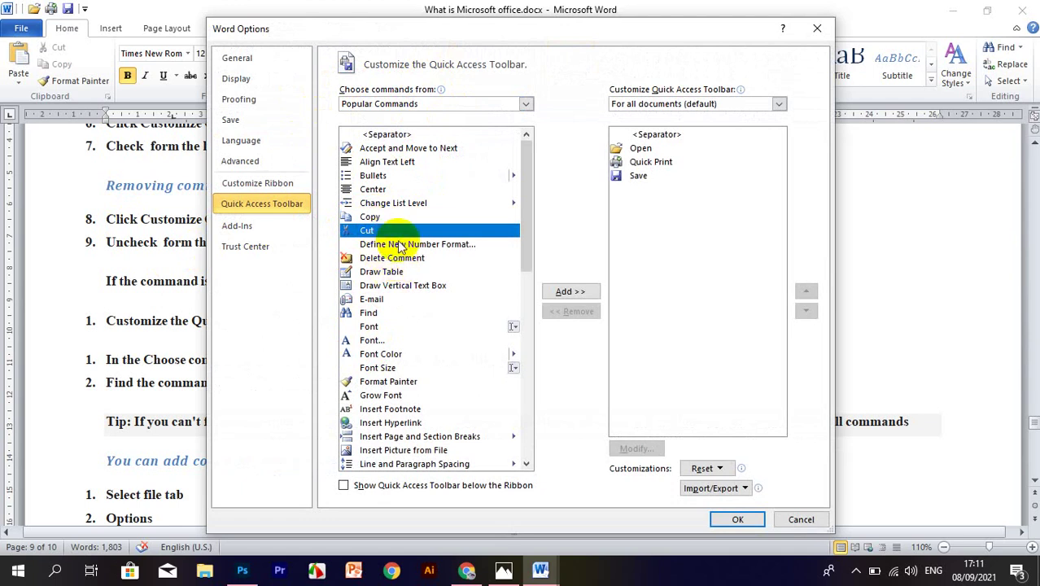
pyautogui.click(454, 246)
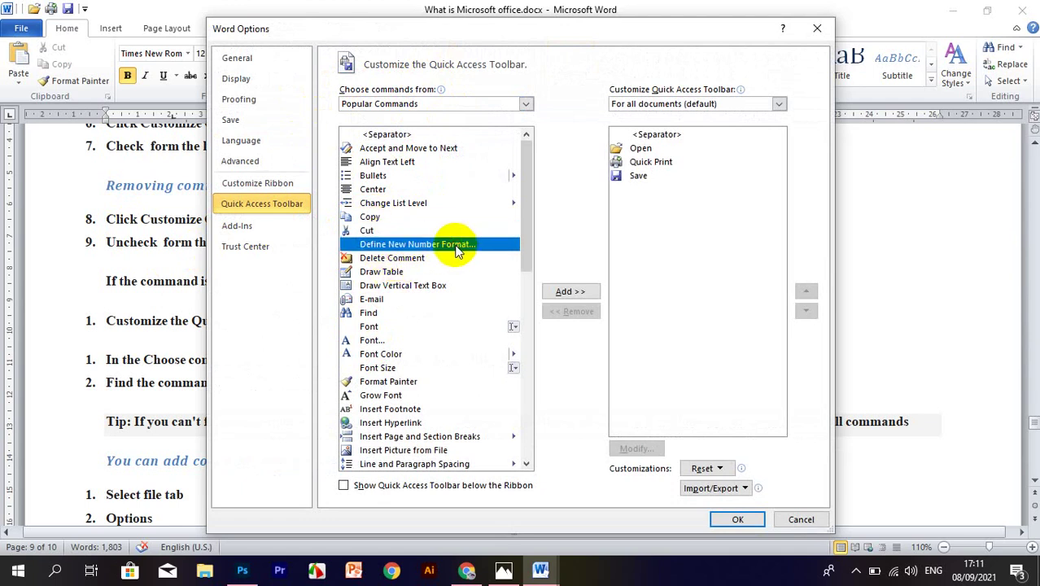
pyautogui.click(417, 257)
pyautogui.click(415, 270)
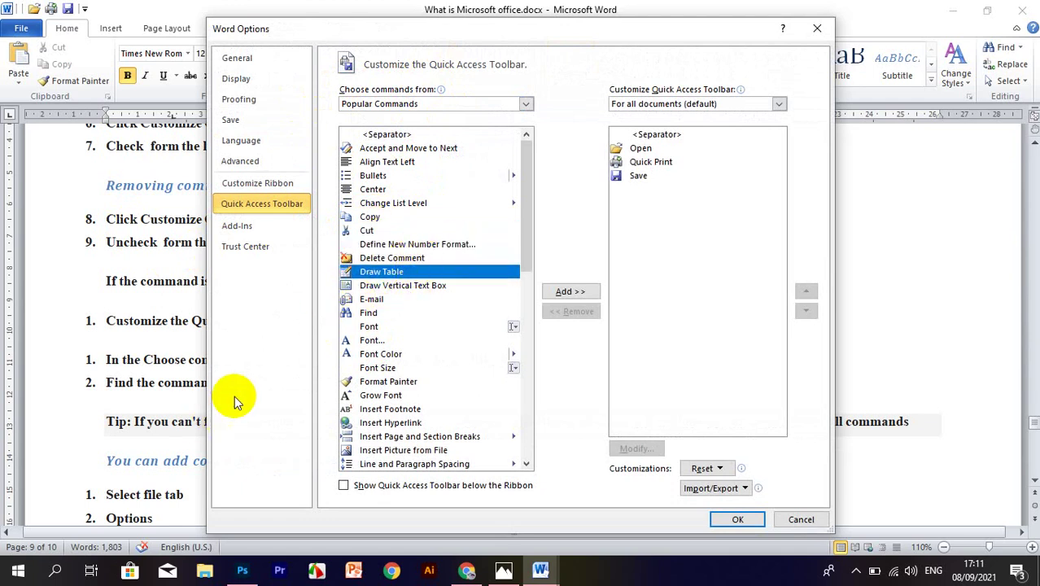
pyautogui.click(368, 326)
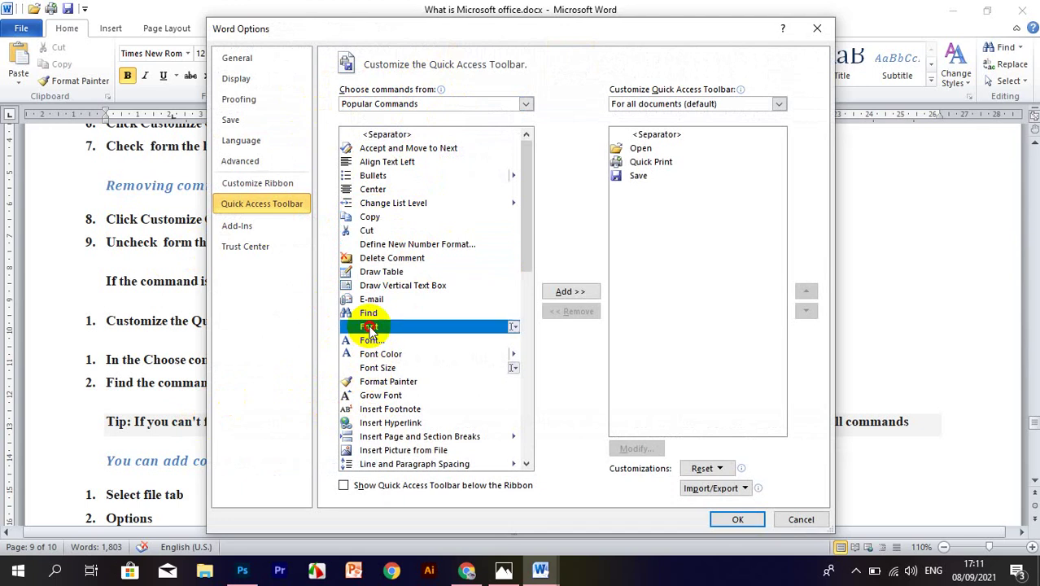
# Select Shapes, add it to the Quick Access Toolbar, and confirm with OK
pyautogui.scroll(-4, 371, 326)
pyautogui.scroll(-4, 371, 283)
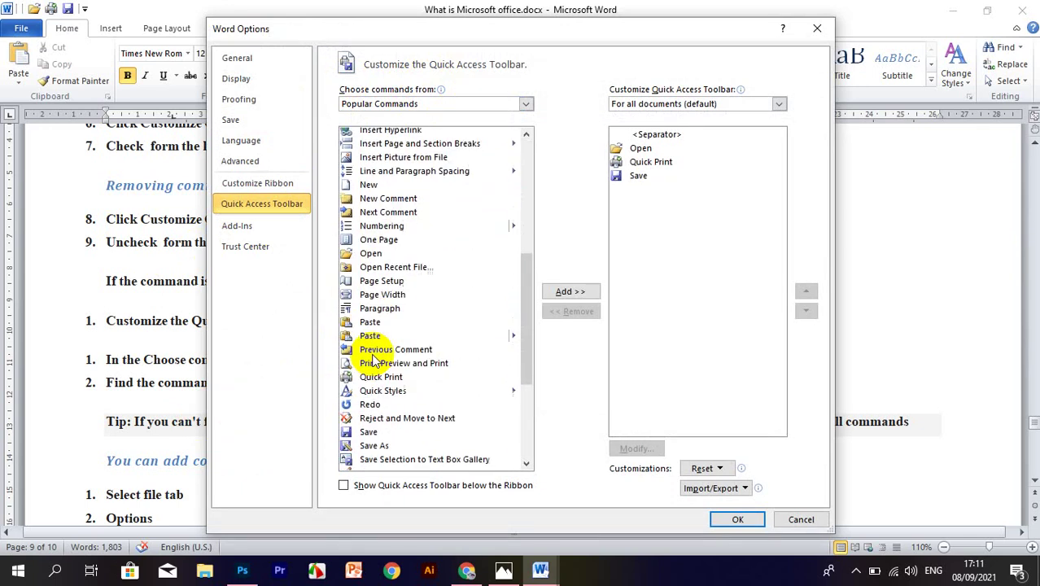
pyautogui.scroll(-5, 371, 283)
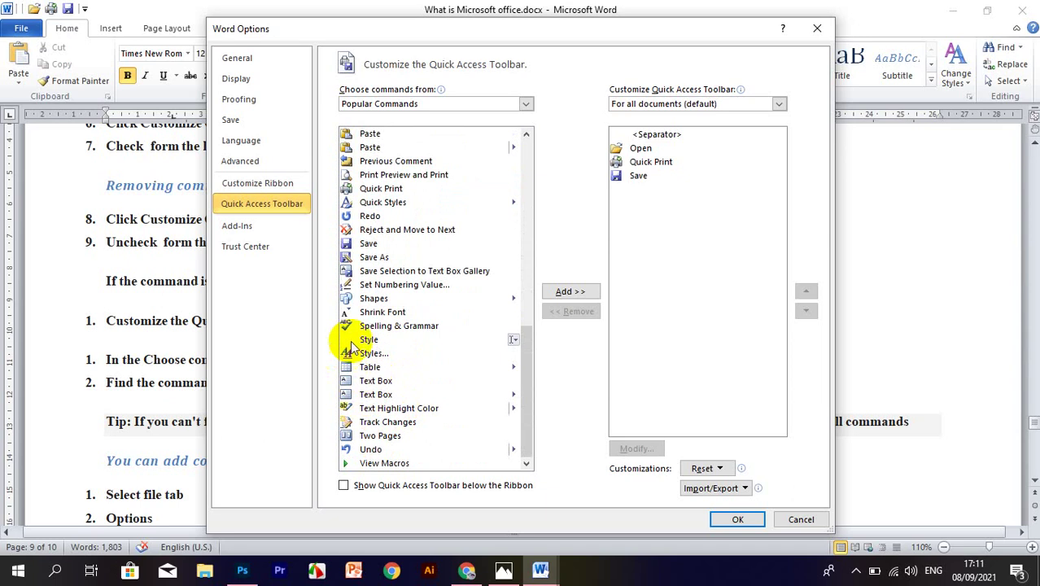
pyautogui.scroll(3, 376, 322)
pyautogui.scroll(1, 371, 366)
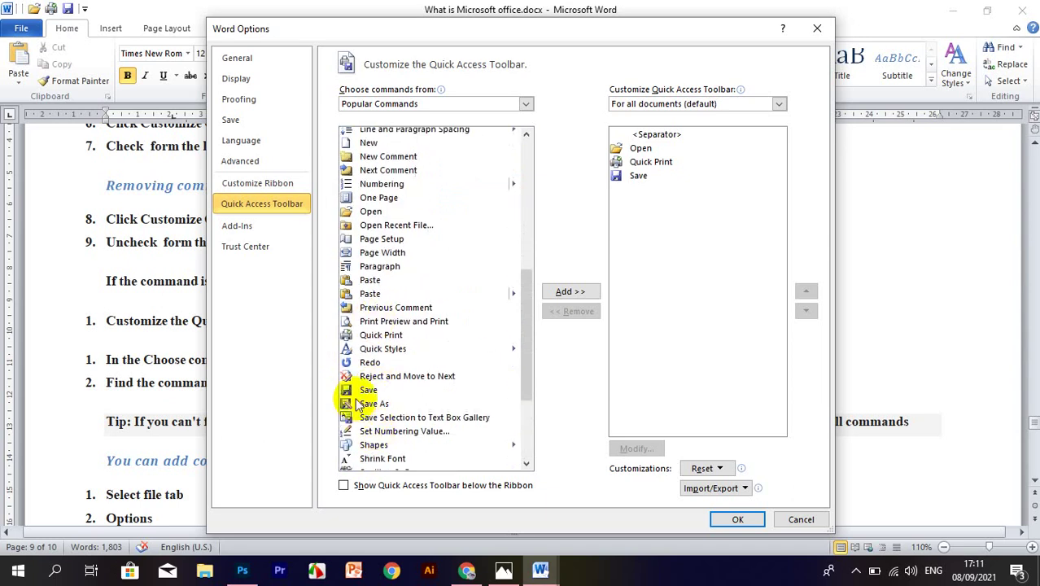
pyautogui.scroll(3, 366, 382)
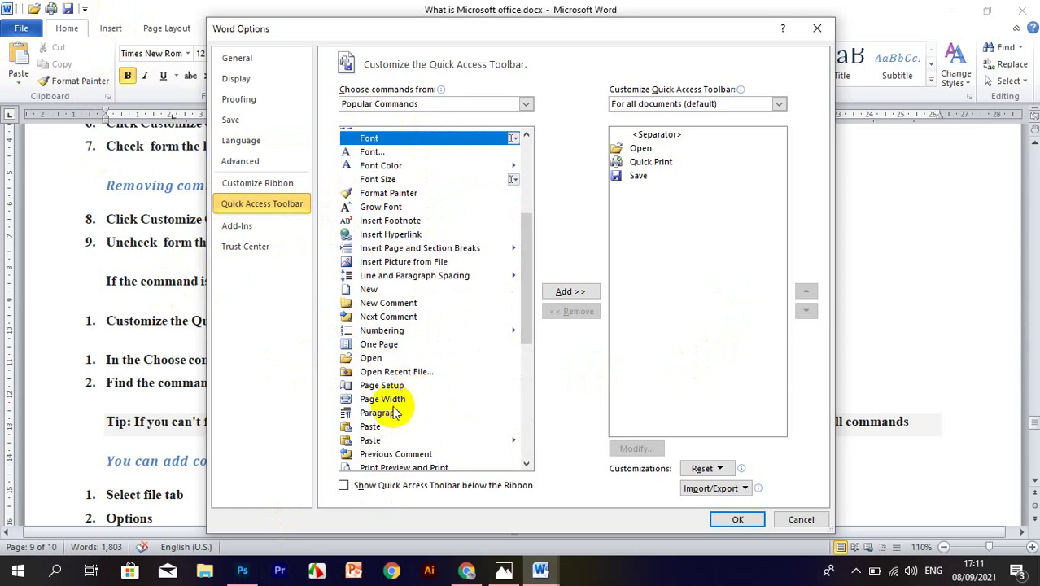
pyautogui.scroll(-3, 374, 429)
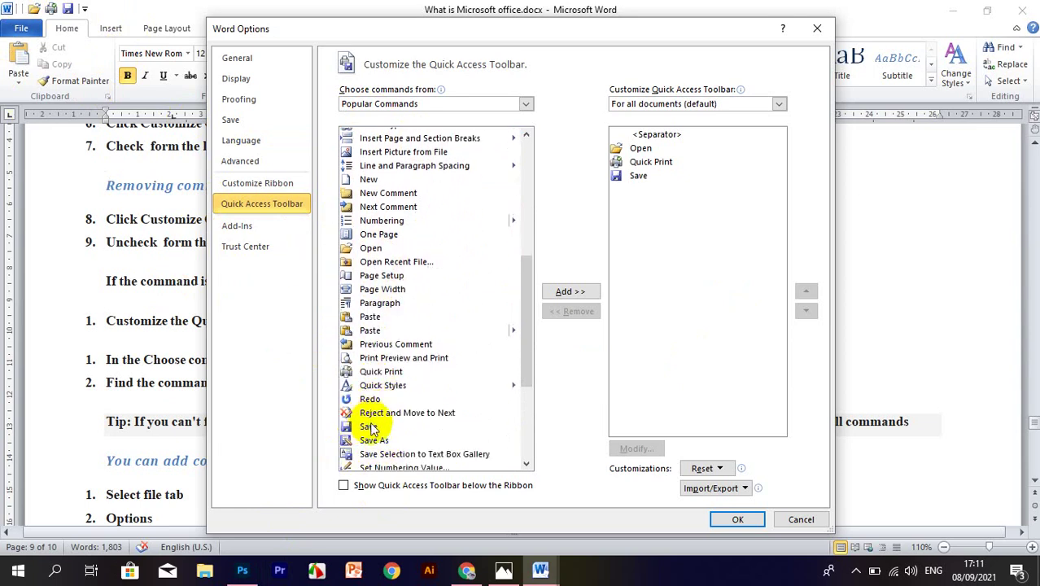
pyautogui.scroll(-3, 348, 425)
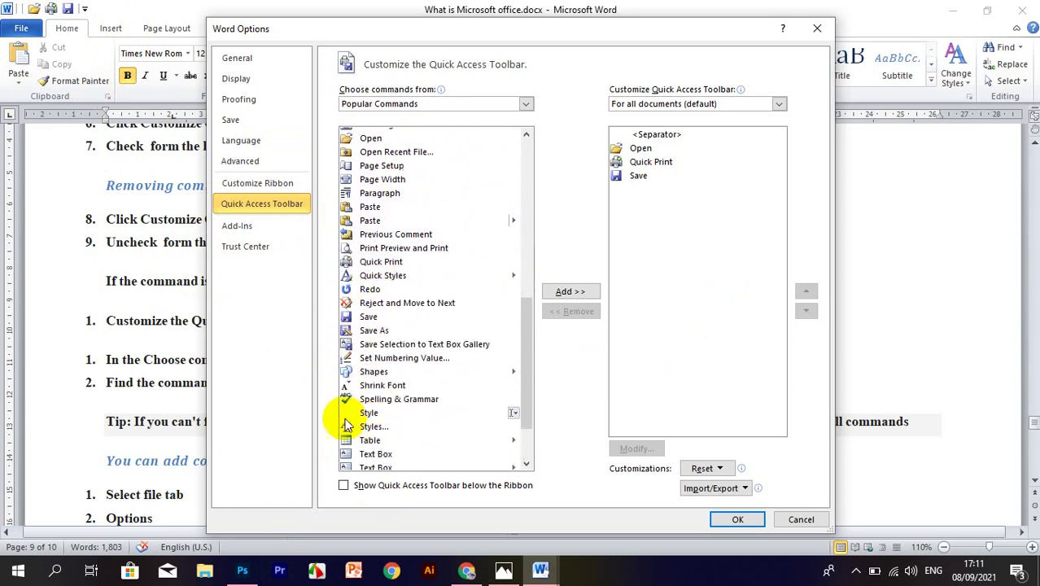
pyautogui.click(373, 372)
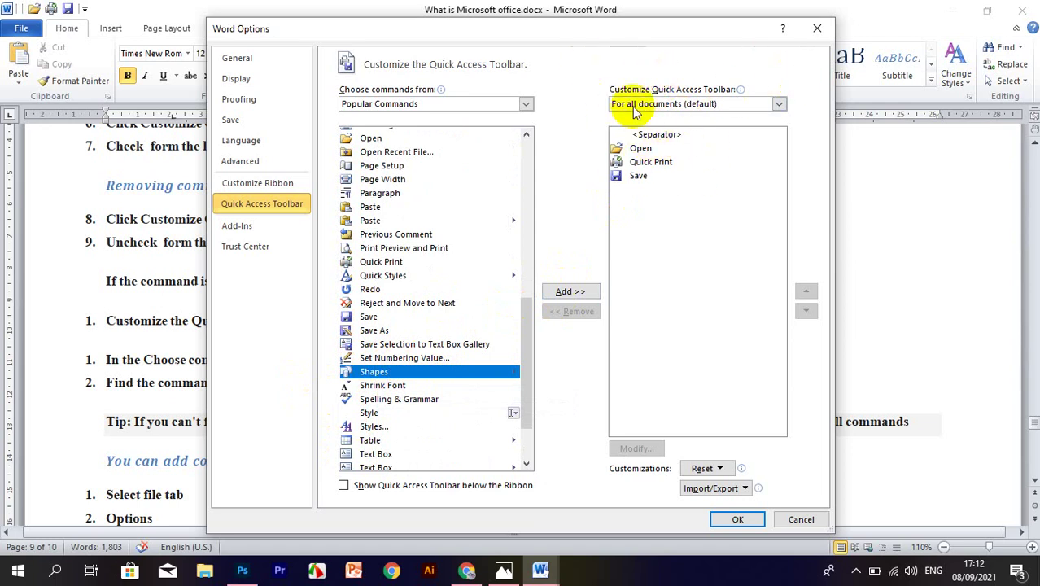
pyautogui.click(569, 293)
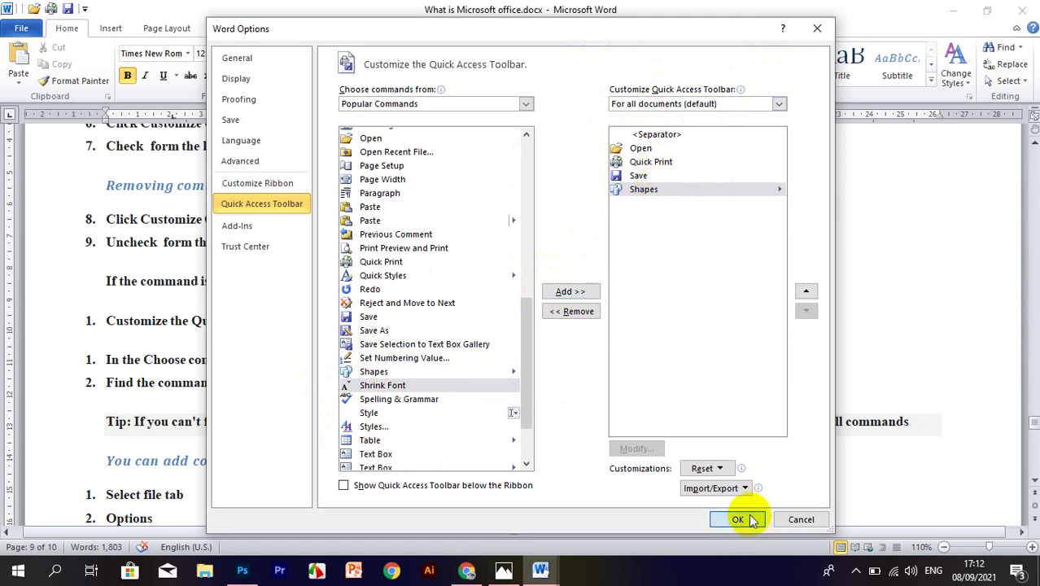
pyautogui.click(738, 519)
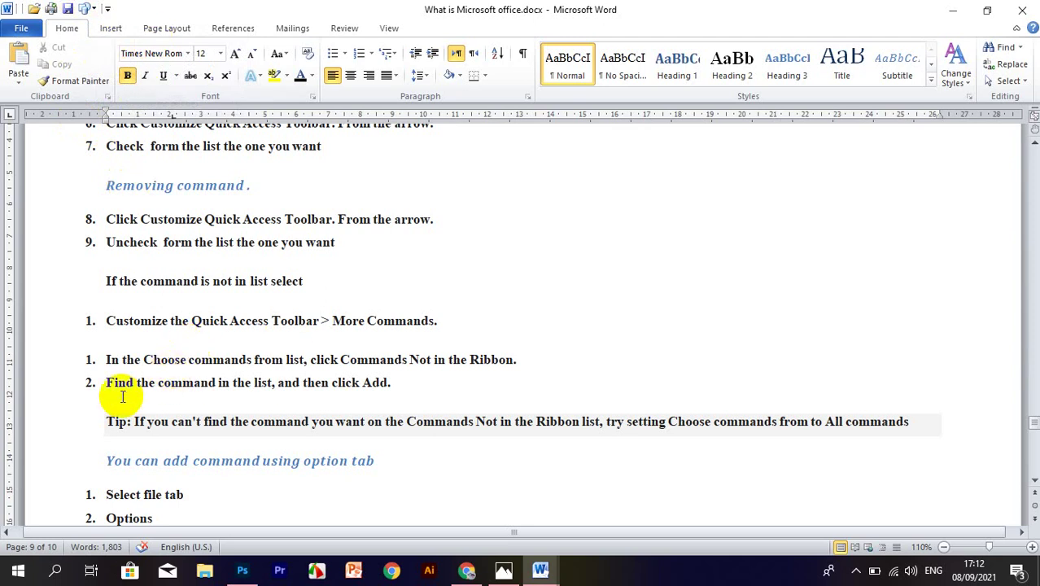
pyautogui.scroll(-1, 120, 399)
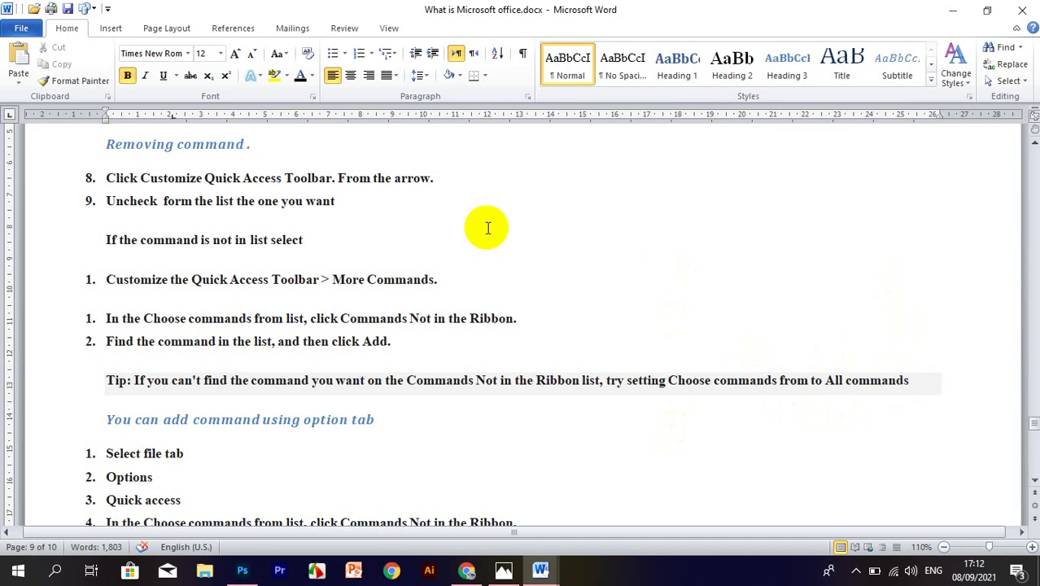
pyautogui.click(108, 9)
# Open the Quick Access Toolbar customization page and switch the command list to All Commands
pyautogui.click(188, 234)
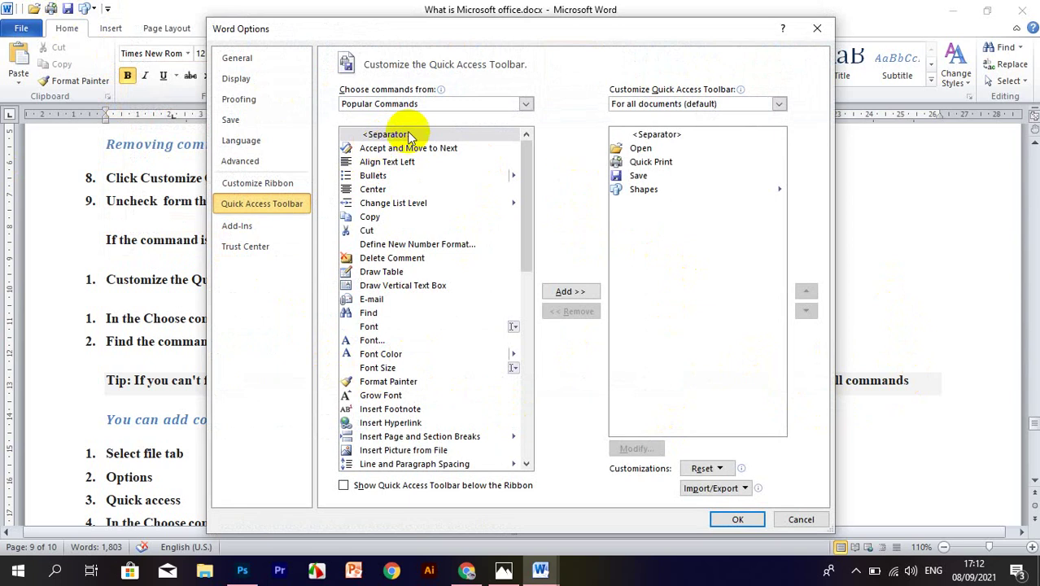
pyautogui.scroll(-3, 394, 301)
pyautogui.scroll(-7, 395, 301)
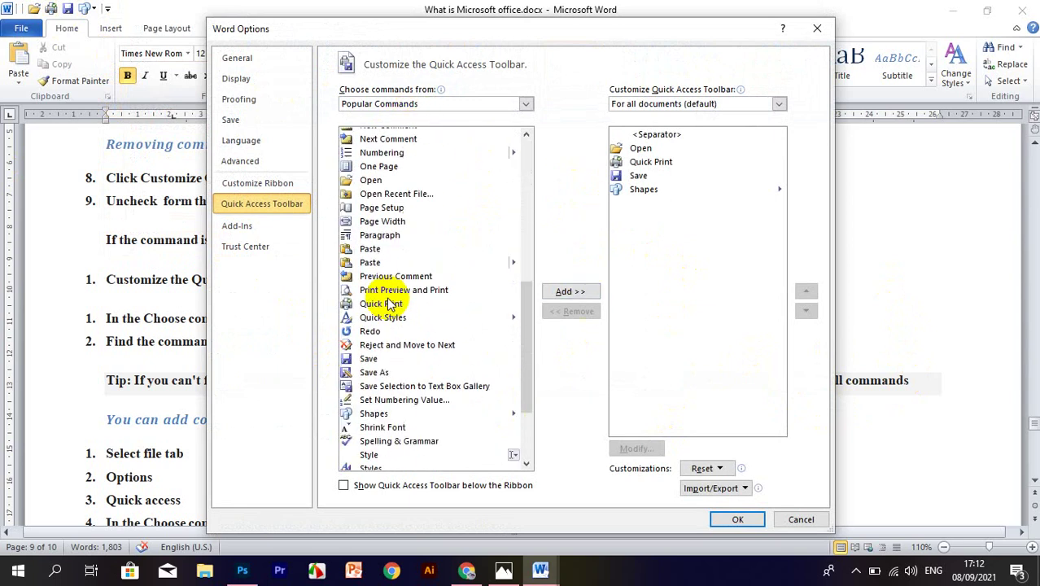
pyautogui.scroll(-3, 391, 299)
pyautogui.scroll(8, 408, 371)
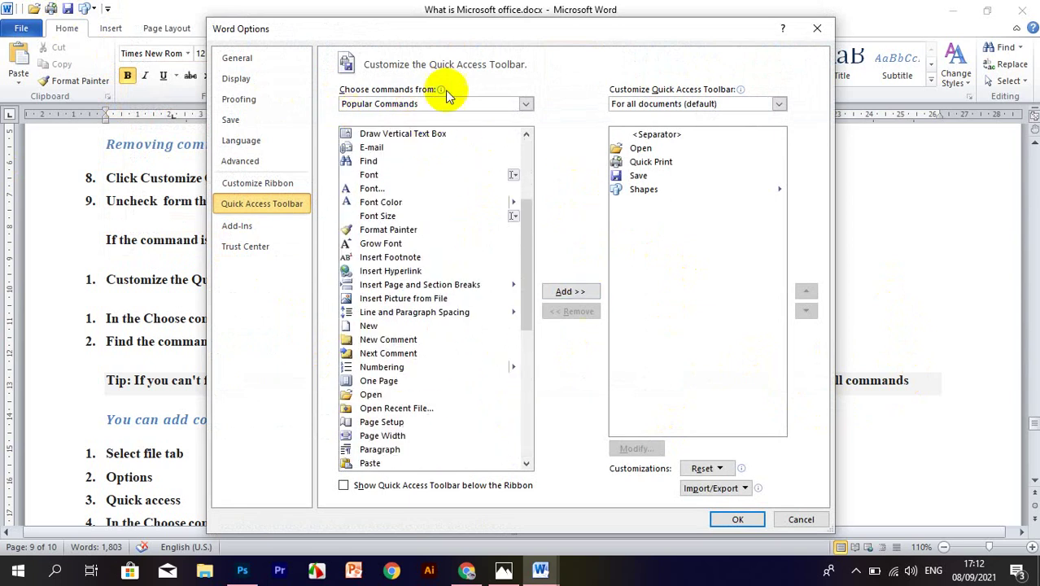
pyautogui.click(525, 106)
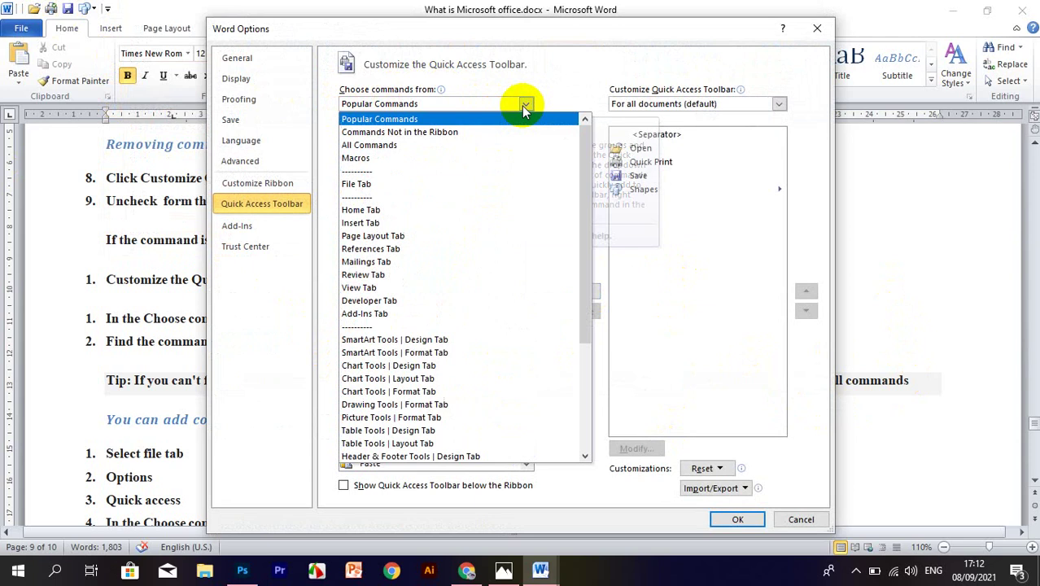
pyautogui.click(373, 146)
# Scroll the All Commands list down to Dictionary, select it, then cancel without adding it
pyautogui.scroll(-2, 399, 187)
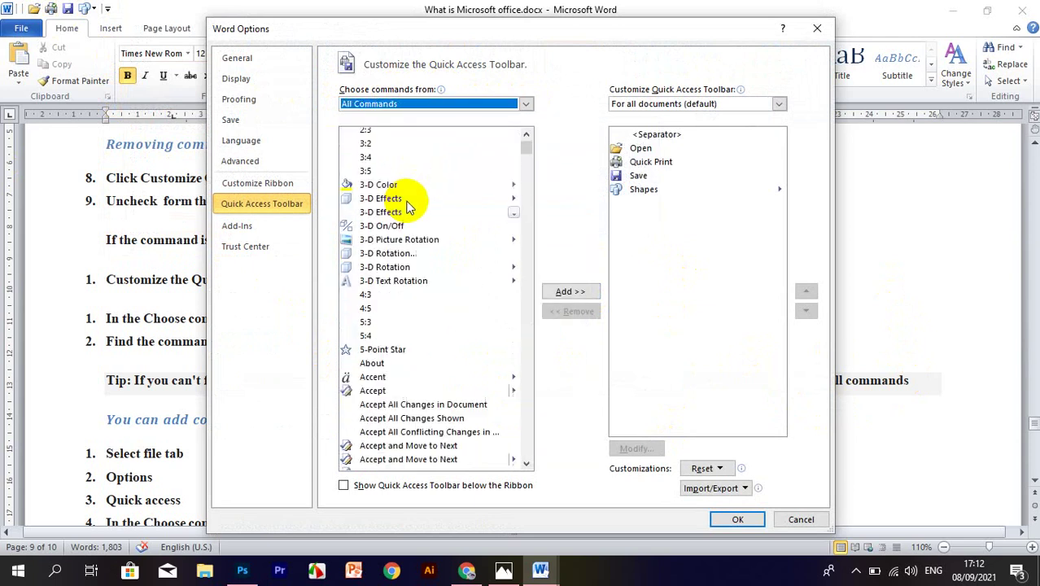
pyautogui.scroll(-6, 384, 207)
pyautogui.scroll(-8, 378, 216)
pyautogui.scroll(-8, 386, 240)
pyautogui.scroll(-12, 399, 203)
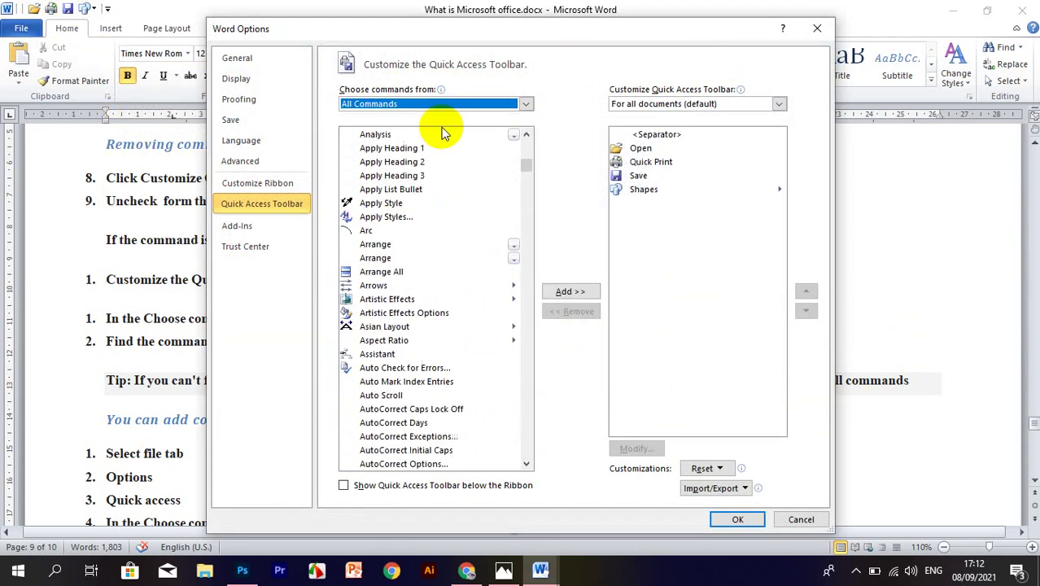
pyautogui.scroll(-4, 426, 217)
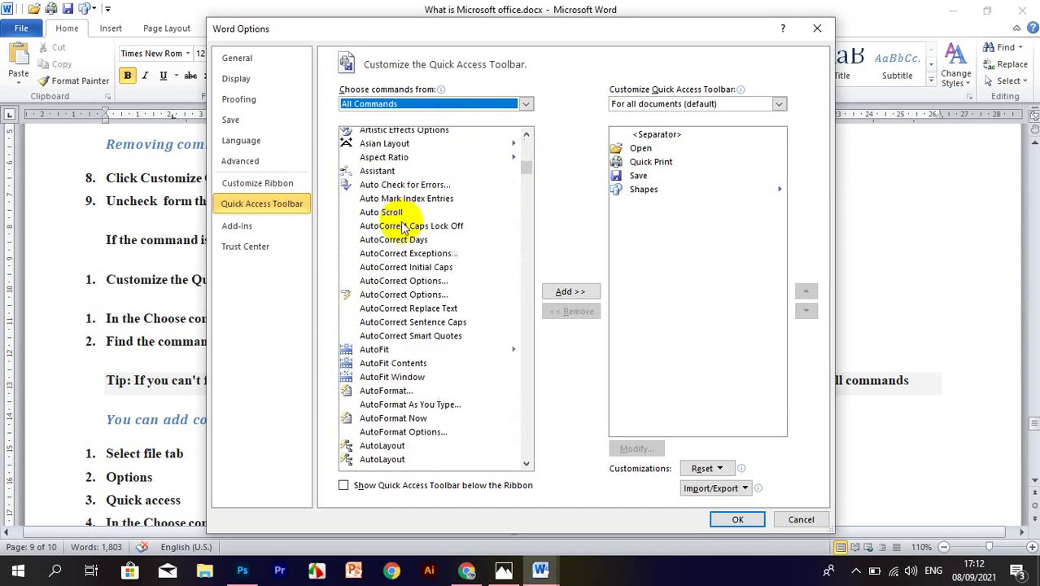
pyautogui.scroll(-12, 435, 309)
pyautogui.scroll(-12, 419, 387)
pyautogui.scroll(-12, 415, 381)
pyautogui.scroll(-12, 399, 396)
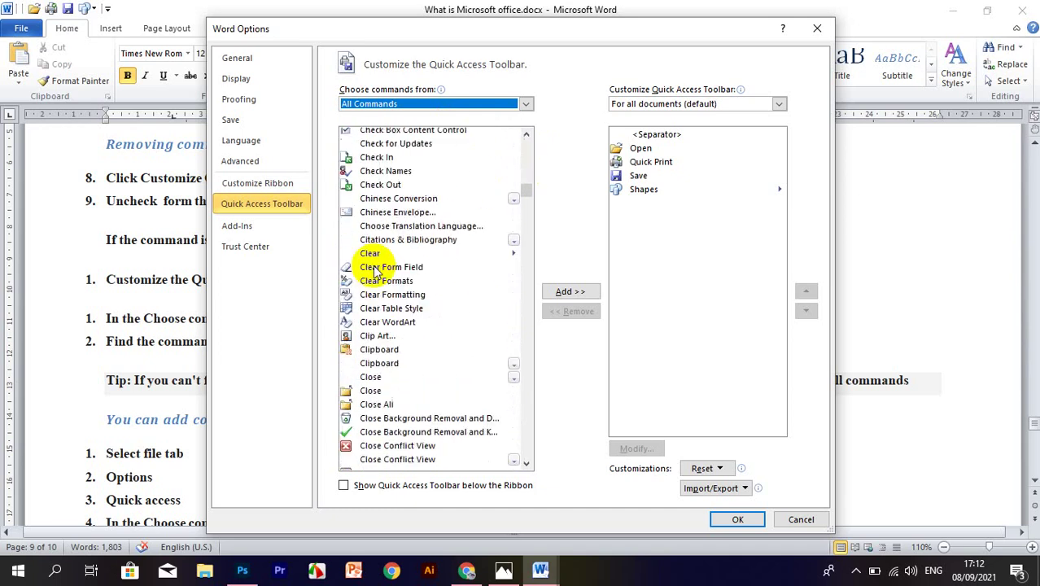
pyautogui.scroll(-12, 371, 271)
pyautogui.scroll(-10, 378, 203)
pyautogui.scroll(-9, 376, 232)
pyautogui.scroll(-10, 389, 237)
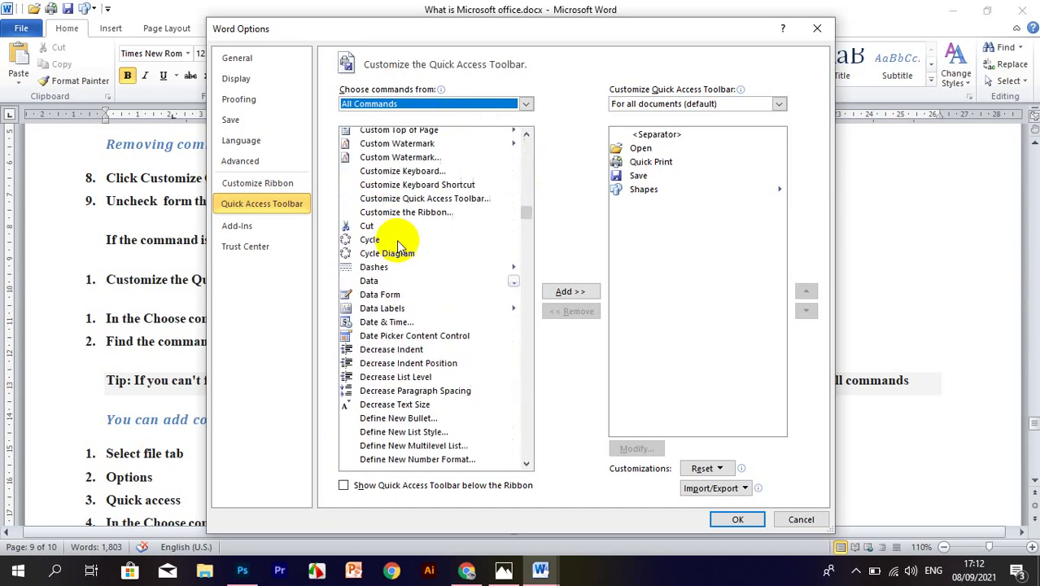
pyautogui.scroll(-9, 389, 261)
pyautogui.scroll(-7, 384, 279)
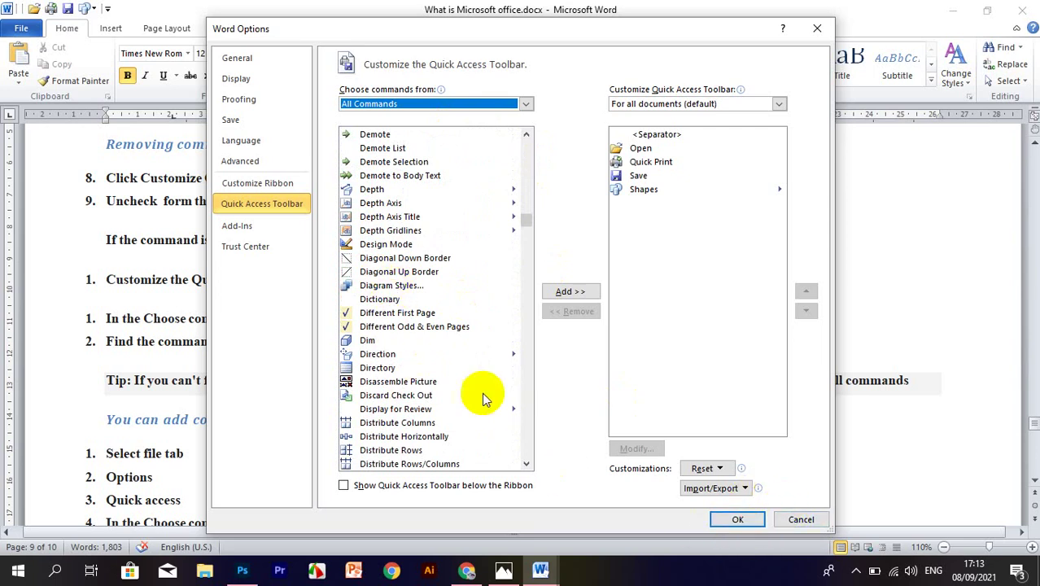
pyautogui.click(389, 301)
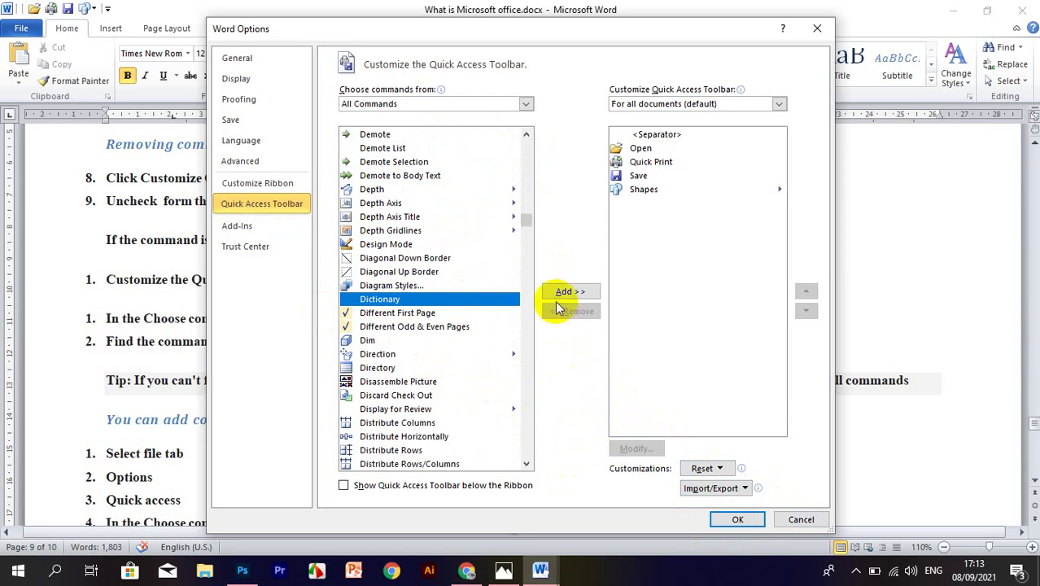
pyautogui.click(797, 518)
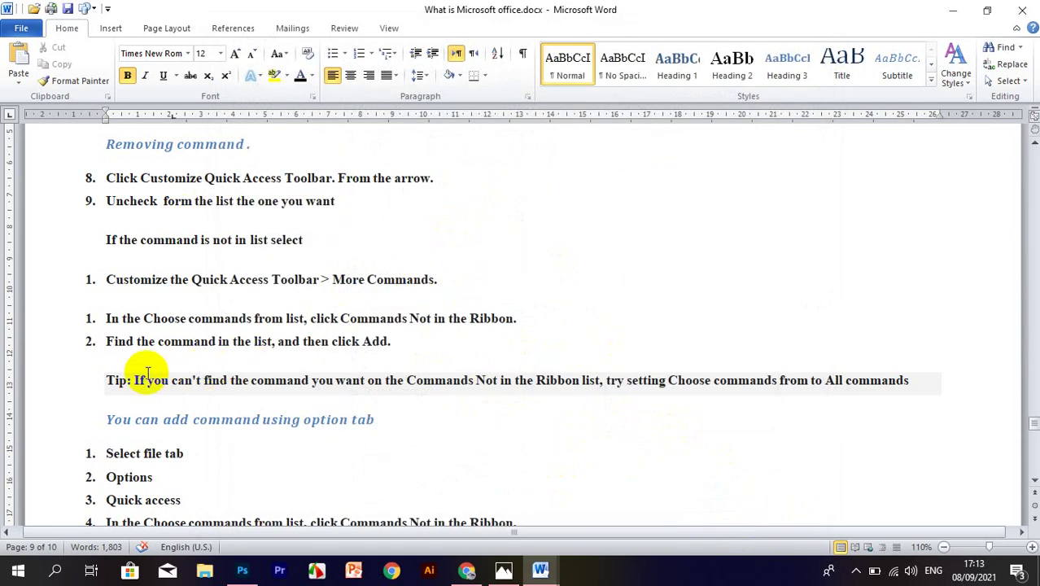
pyautogui.scroll(-1, 146, 361)
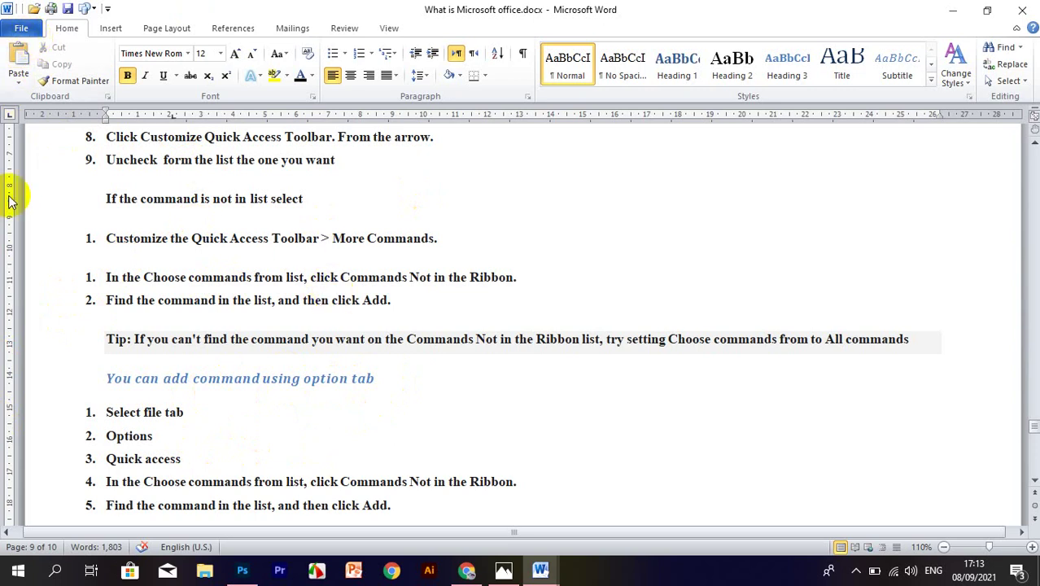
pyautogui.scroll(-2, 163, 386)
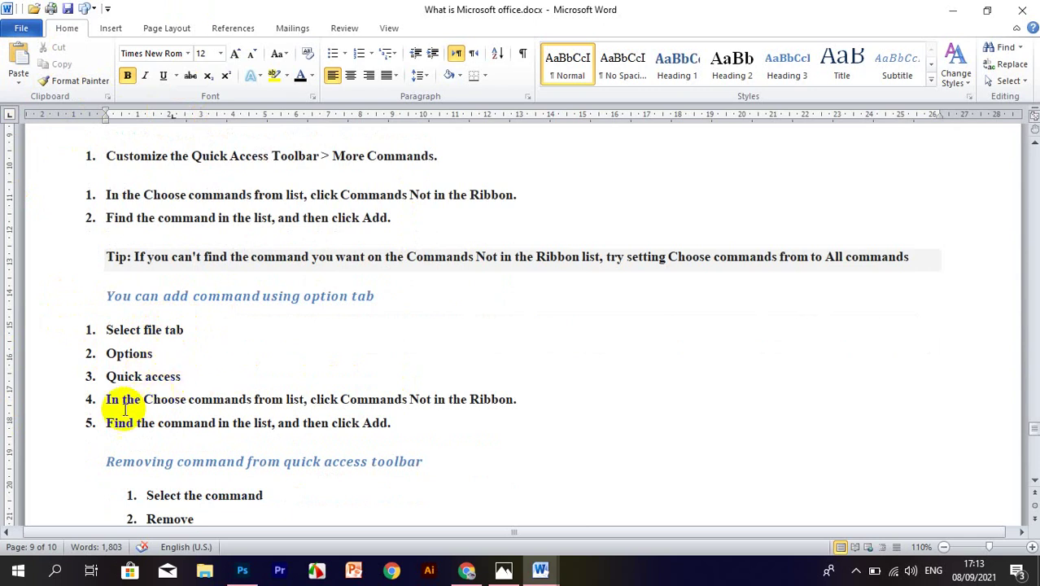
pyautogui.moveTo(108, 400); pyautogui.dragTo(527, 399)
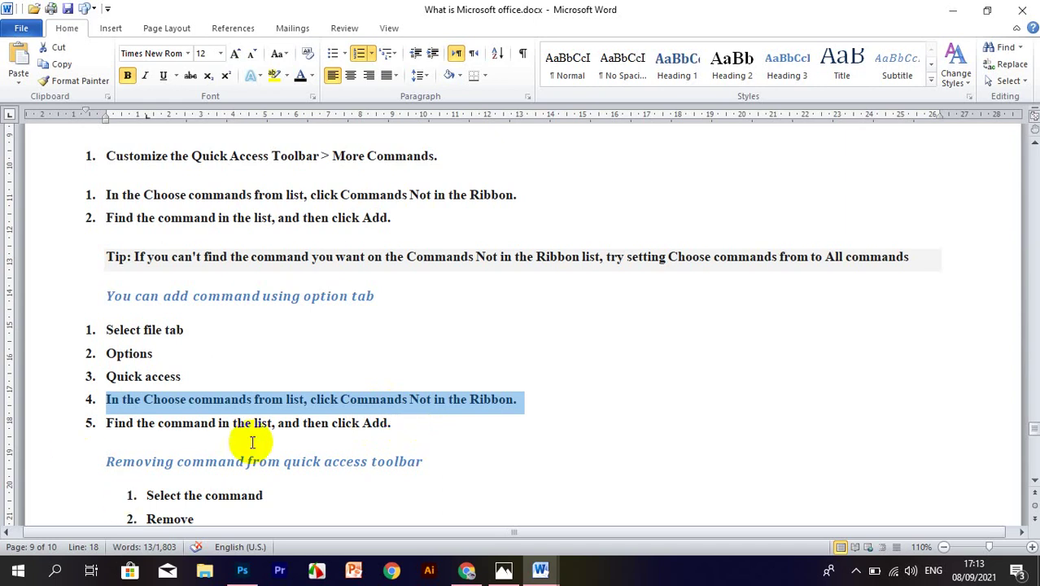
pyautogui.click(194, 422)
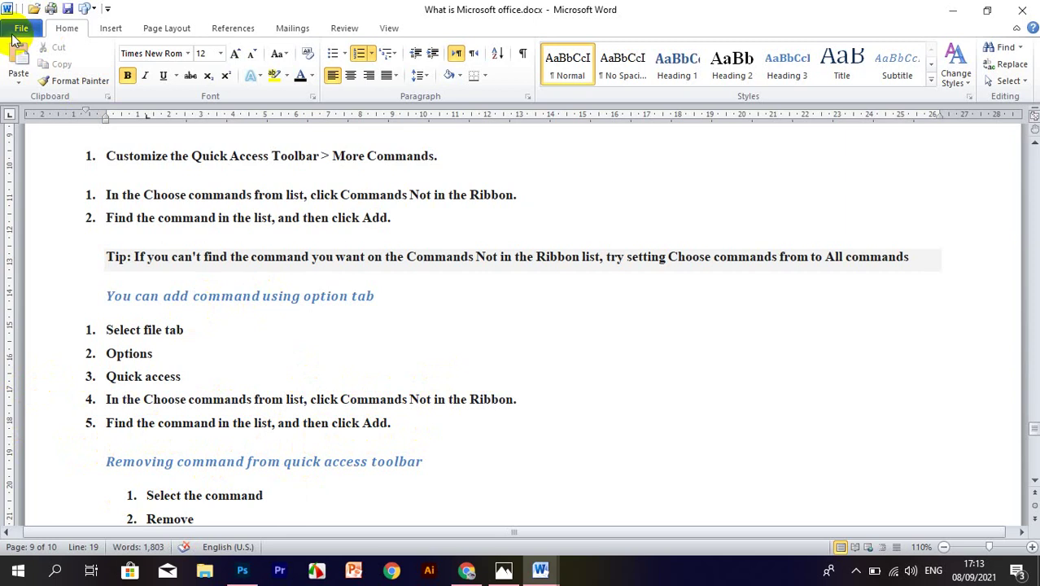
pyautogui.click(16, 31)
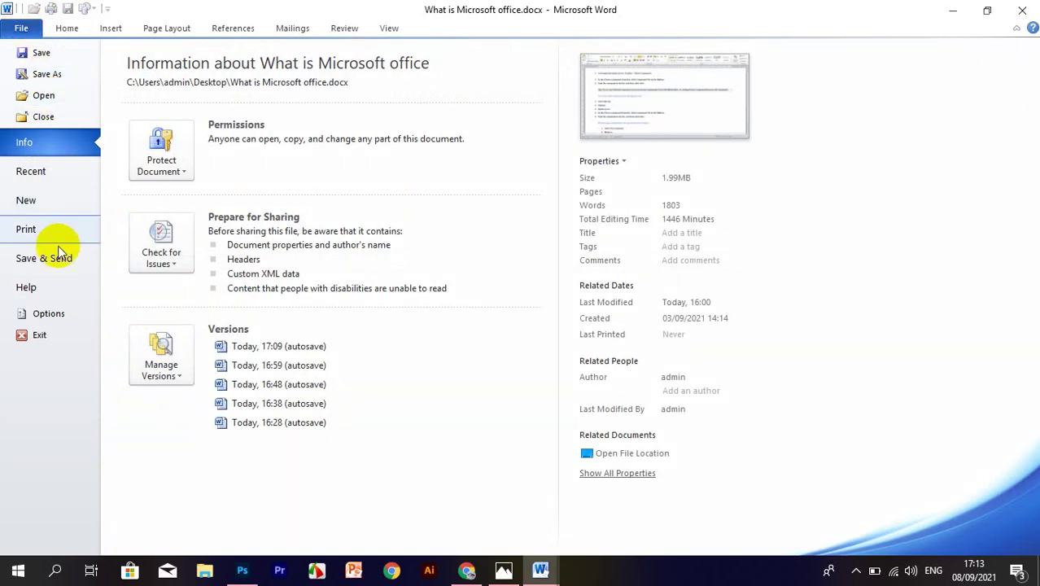
pyautogui.click(47, 314)
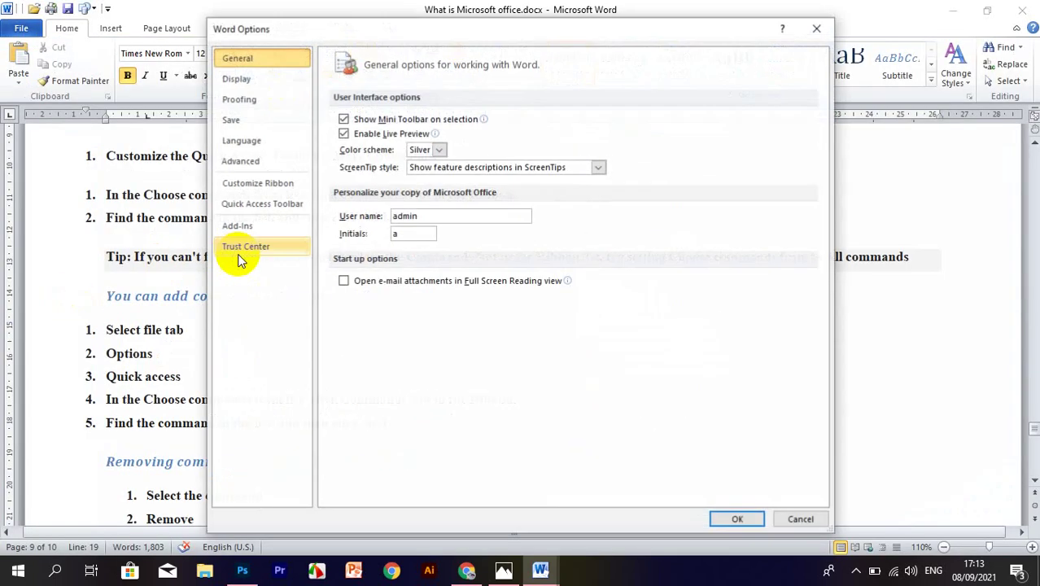
pyautogui.click(273, 210)
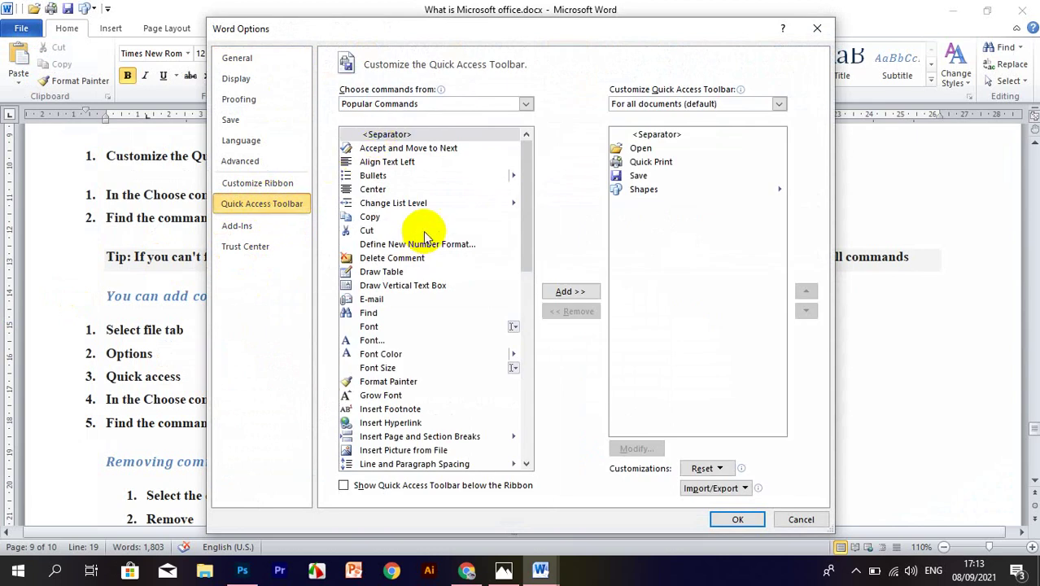
pyautogui.scroll(-3, 387, 230)
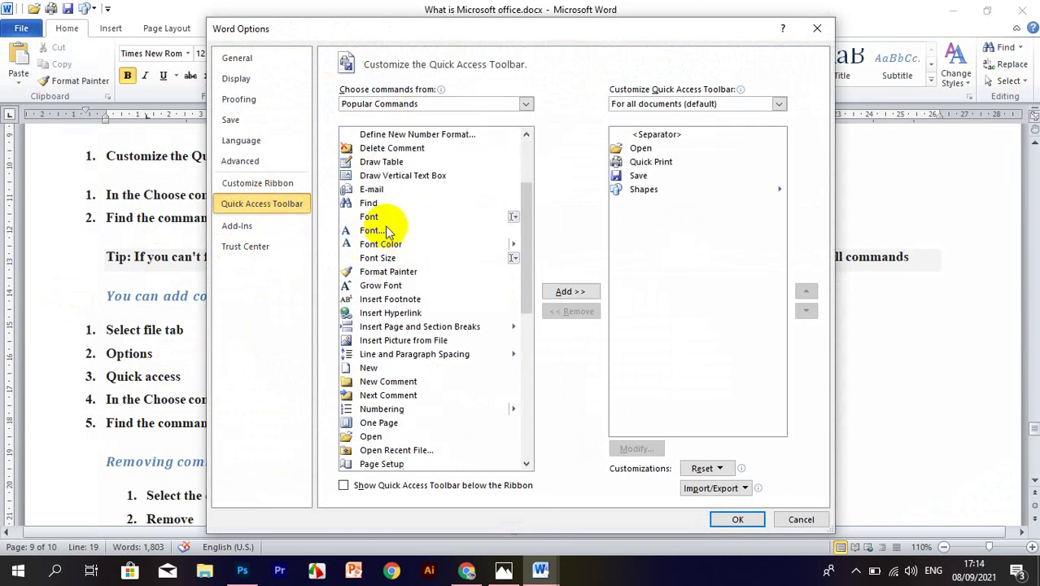
pyautogui.click(393, 276)
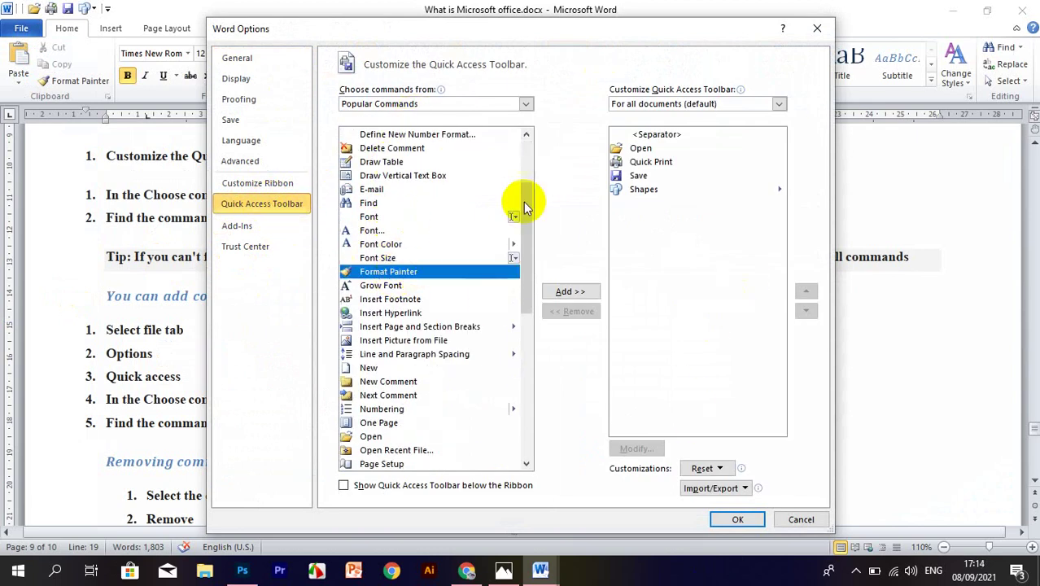
pyautogui.click(802, 520)
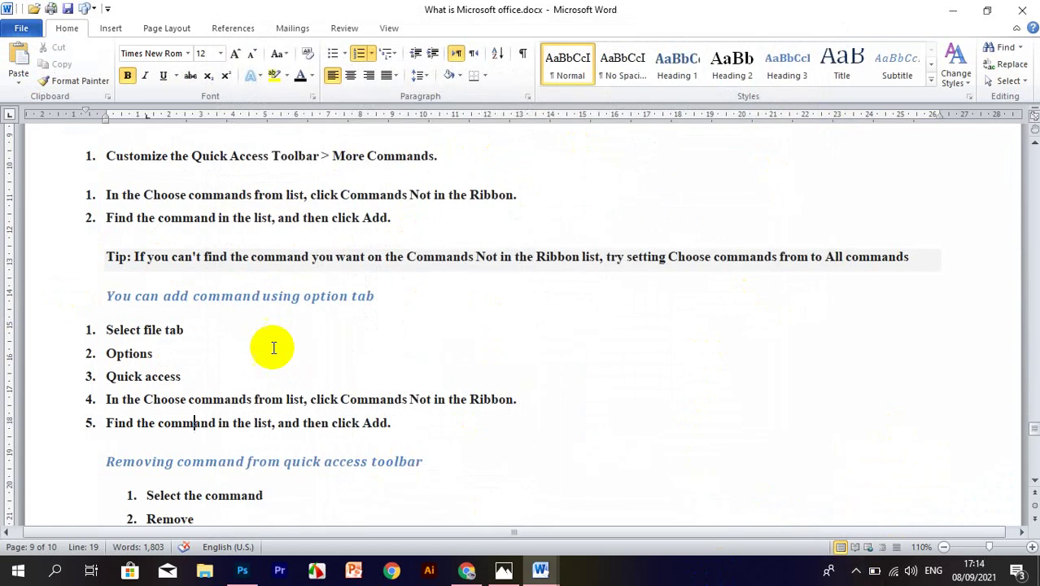
# Drag the bottom Tip paragraph up after 'click Add.' and break it onto its own line
pyautogui.scroll(-1, 202, 296)
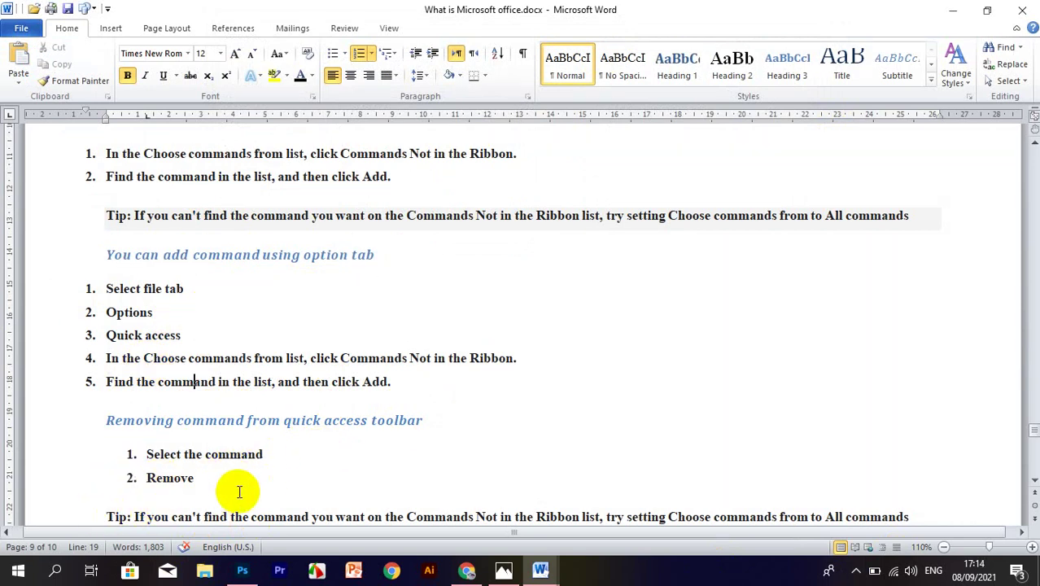
pyautogui.scroll(-1, 77, 432)
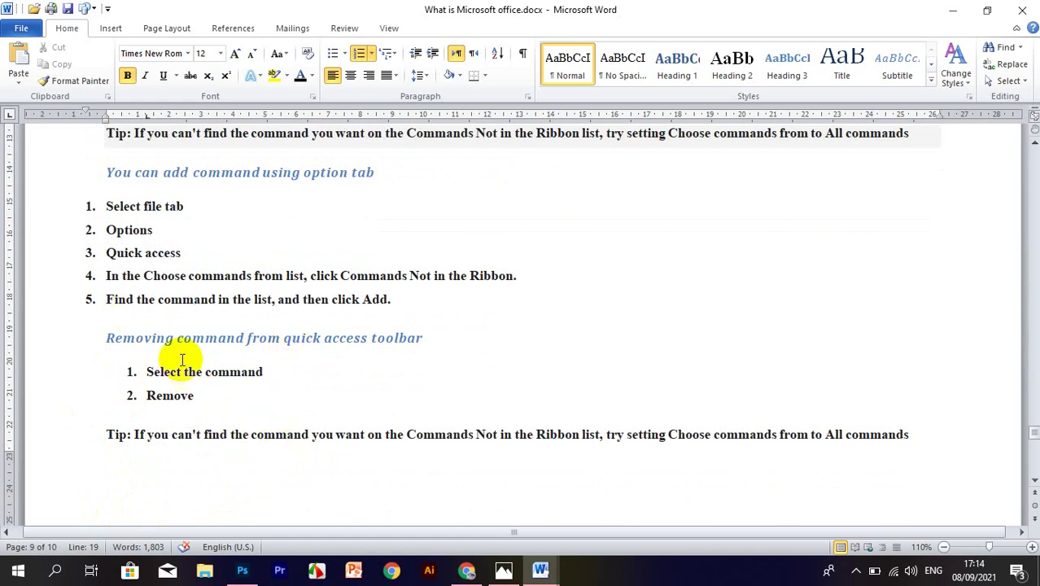
pyautogui.moveTo(107, 439)
pyautogui.mouseDown()
pyautogui.moveTo(791, 433)
pyautogui.moveTo(999, 445)
pyautogui.mouseUp()
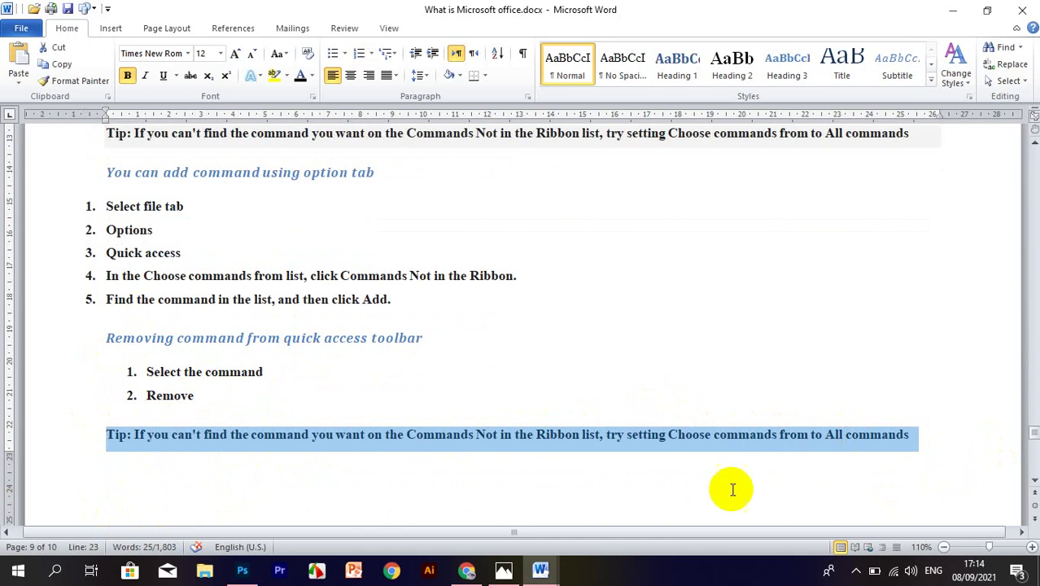
pyautogui.moveTo(435, 438)
pyautogui.mouseDown()
pyautogui.moveTo(363, 313)
pyautogui.moveTo(392, 300)
pyautogui.mouseUp()
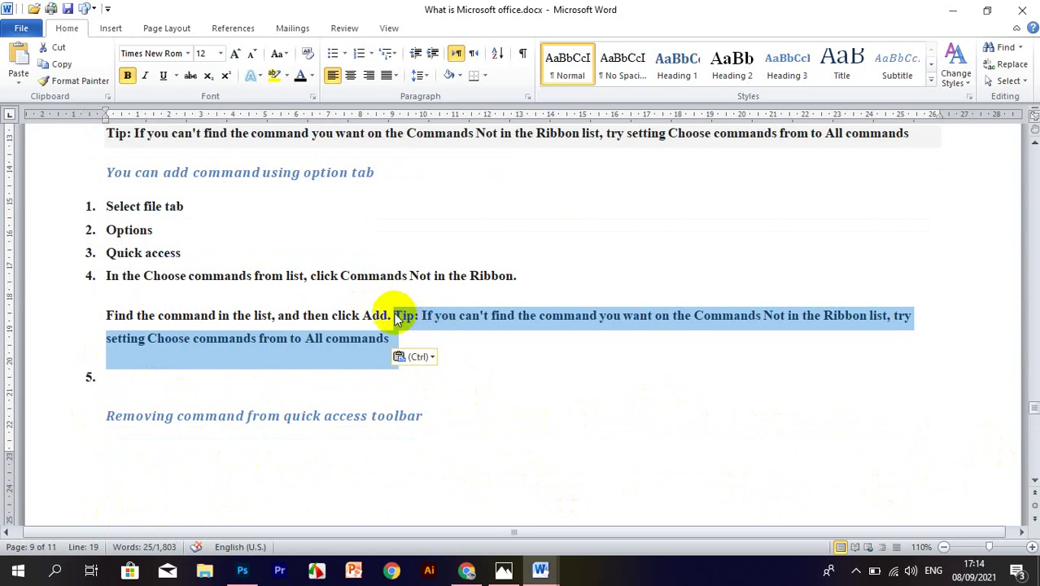
pyautogui.click(394, 317)
pyautogui.press('Return')
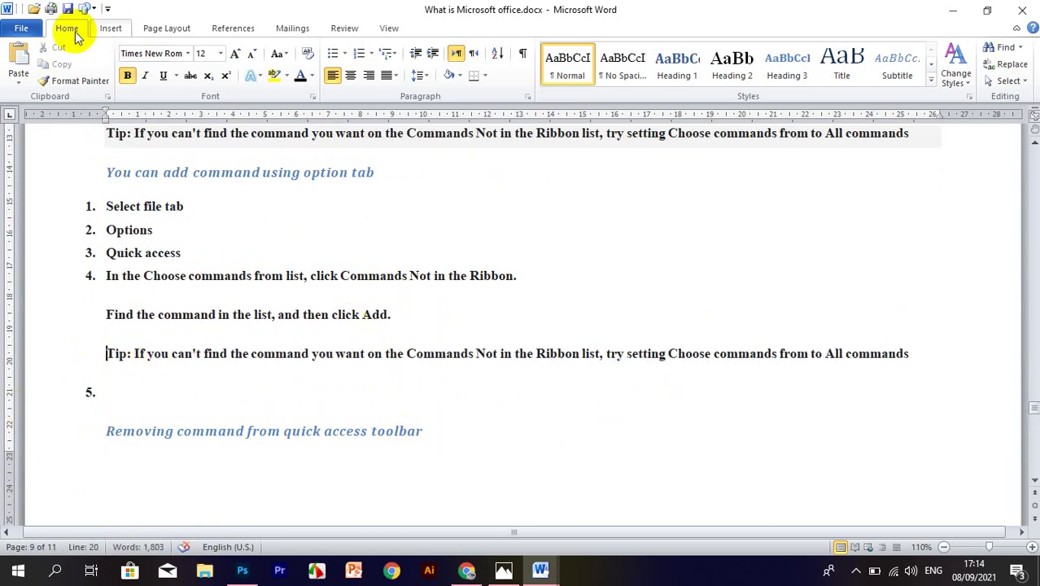
pyautogui.click(25, 29)
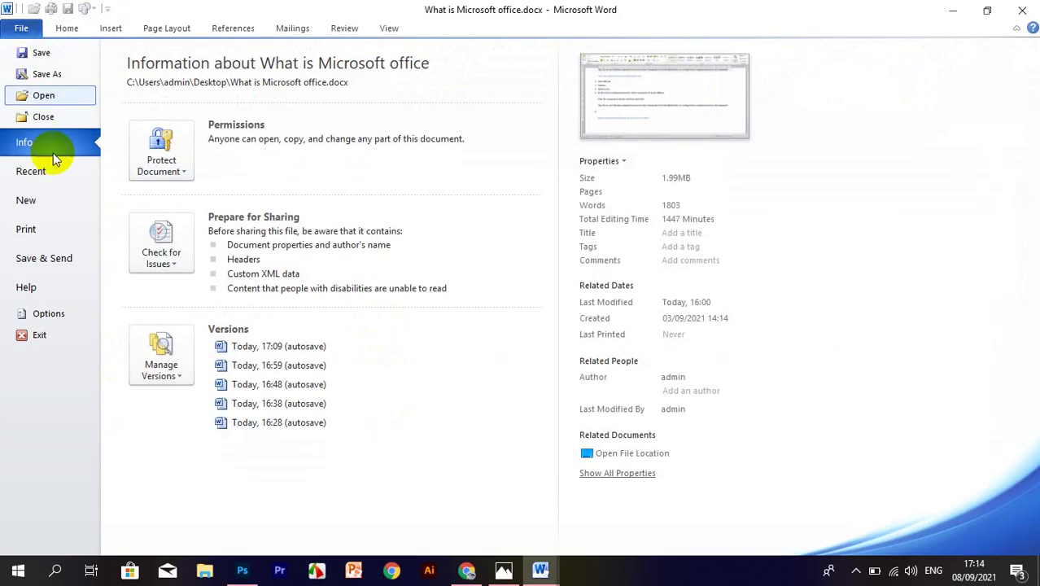
pyautogui.click(50, 314)
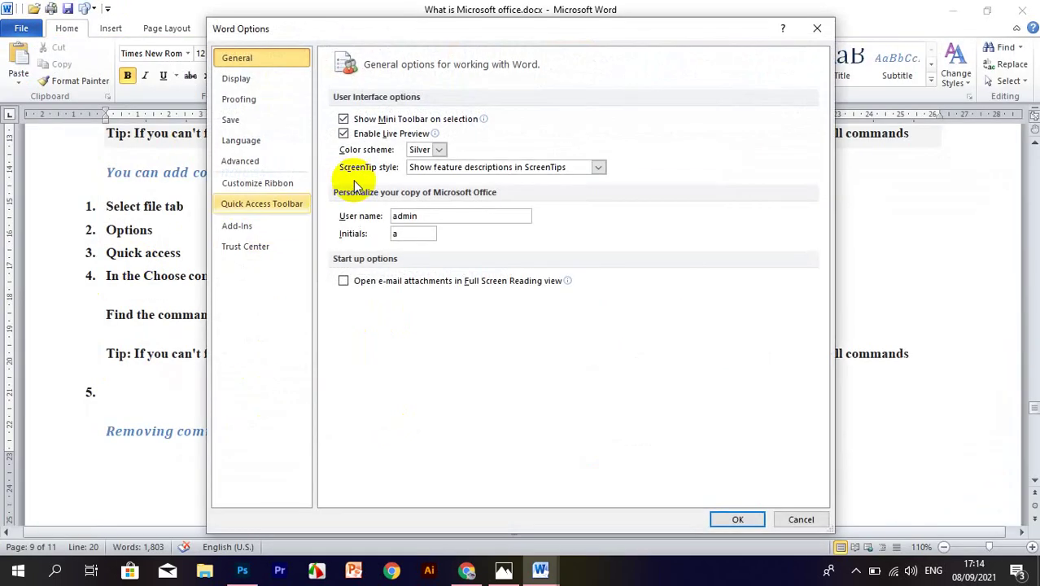
pyautogui.click(277, 204)
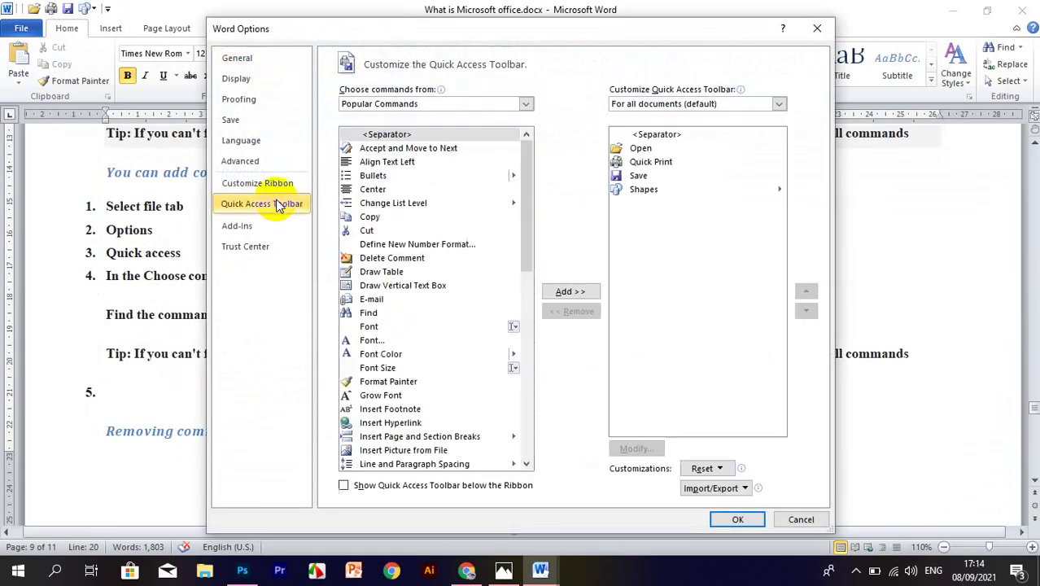
pyautogui.click(382, 104)
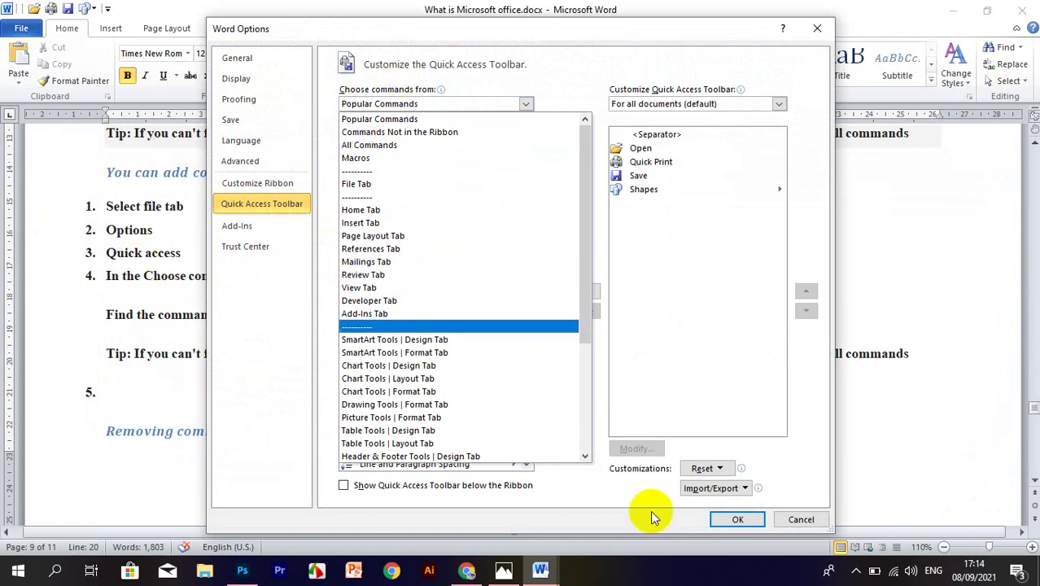
pyautogui.click(801, 518)
pyautogui.click(801, 517)
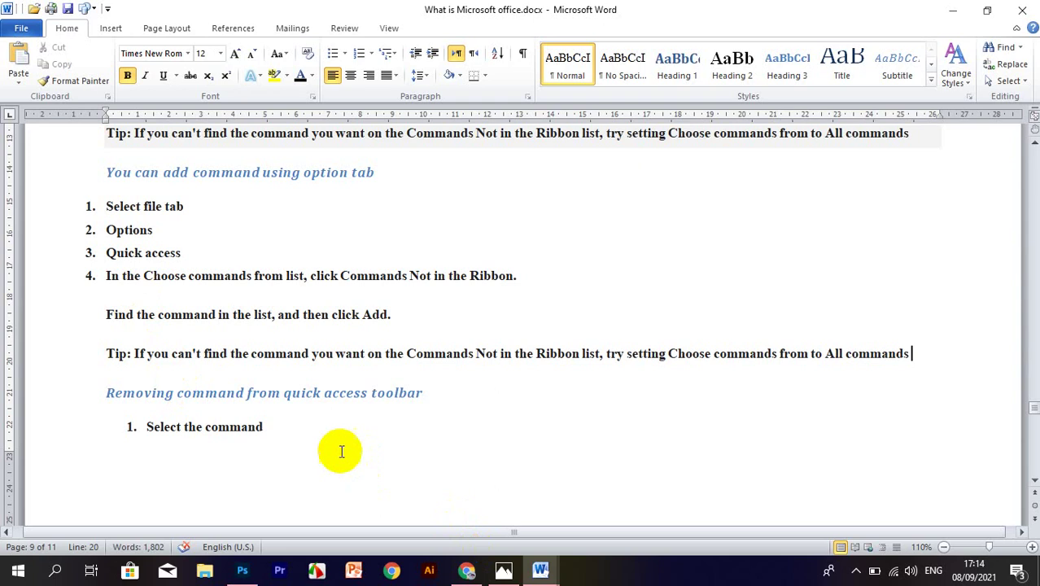
# Undo the rearranging with Ctrl+Z and drag the Tip text right after 'click Add.'
pyautogui.scroll(-2, 231, 445)
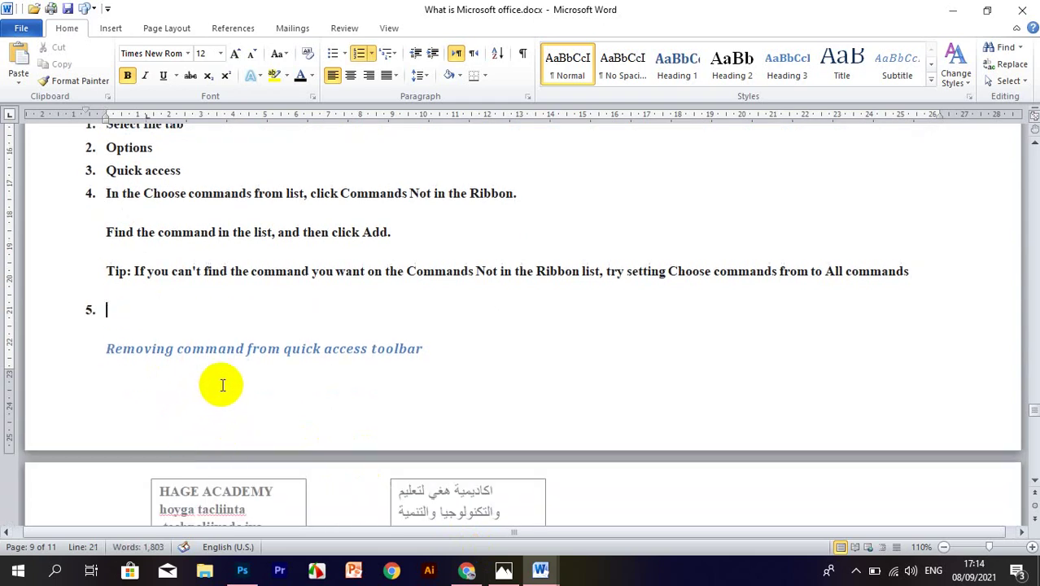
pyautogui.hotkey('ctrl', 'z')
pyautogui.hotkey('ctrl', 'z')
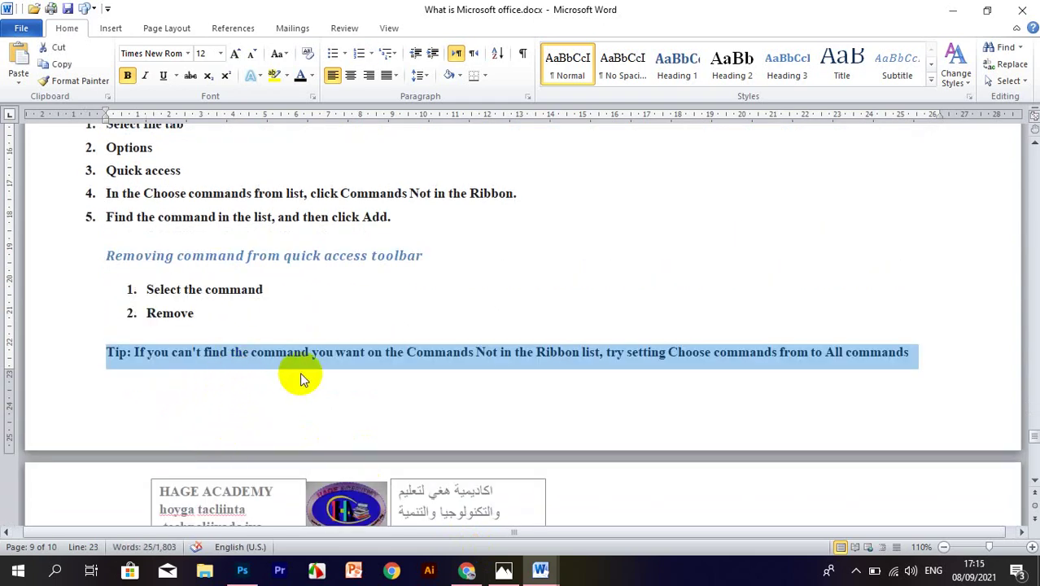
pyautogui.moveTo(300, 357); pyautogui.dragTo(444, 262)
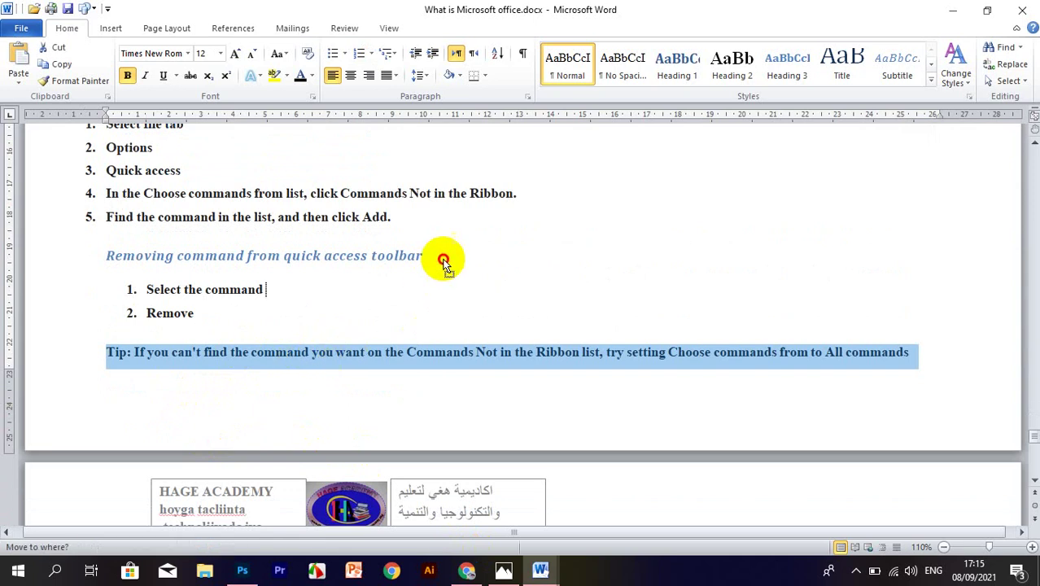
pyautogui.moveTo(428, 225); pyautogui.dragTo(428, 225)
# Place the insertion point on the empty fifth item and open the File view
pyautogui.scroll(-1, 278, 379)
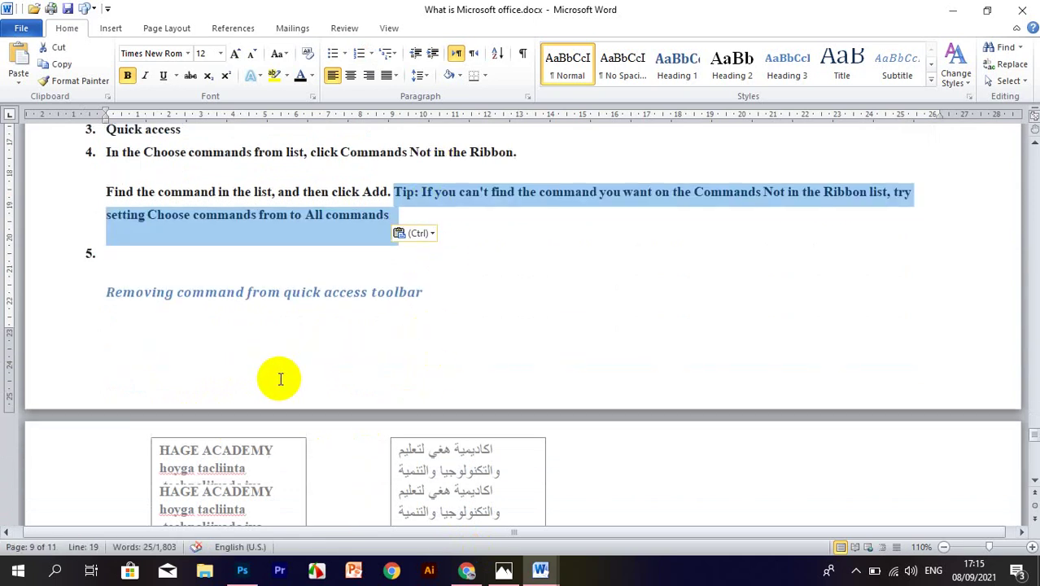
pyautogui.scroll(-2, 297, 400)
pyautogui.scroll(1, 195, 383)
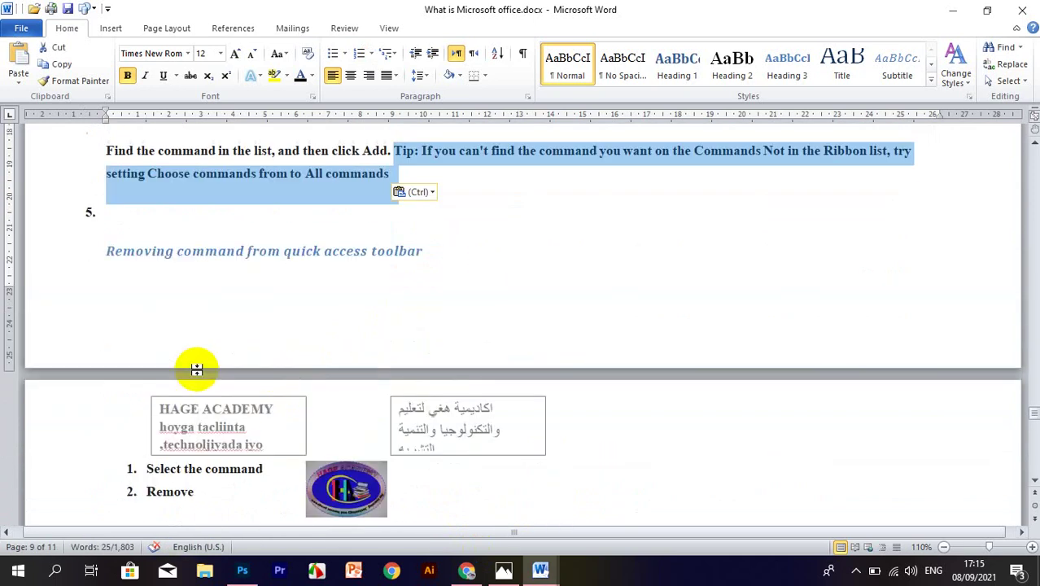
pyautogui.scroll(1, 188, 341)
pyautogui.click(179, 322)
pyautogui.scroll(-1, 146, 309)
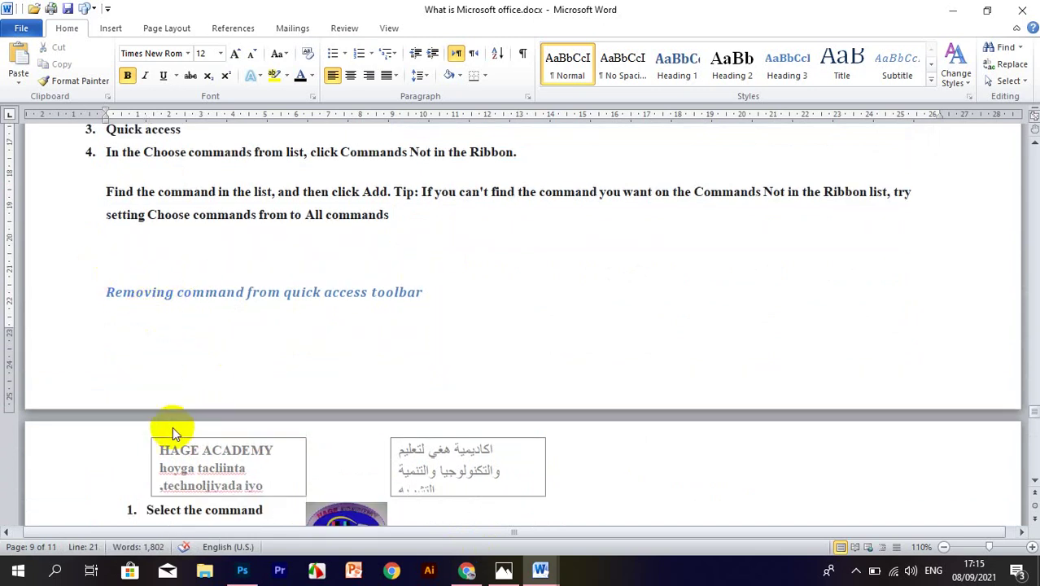
pyautogui.scroll(-3, 174, 427)
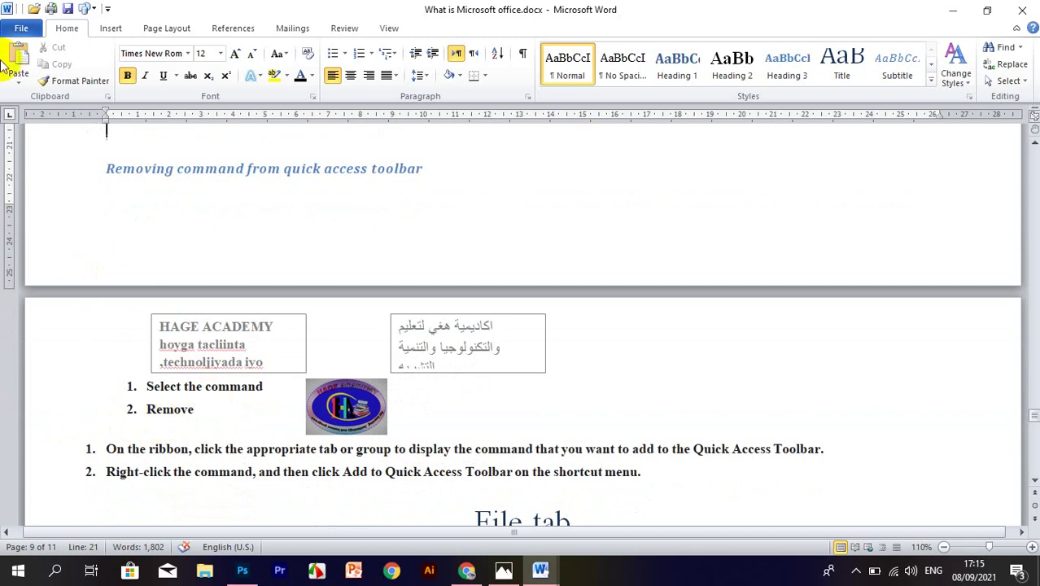
pyautogui.click(14, 33)
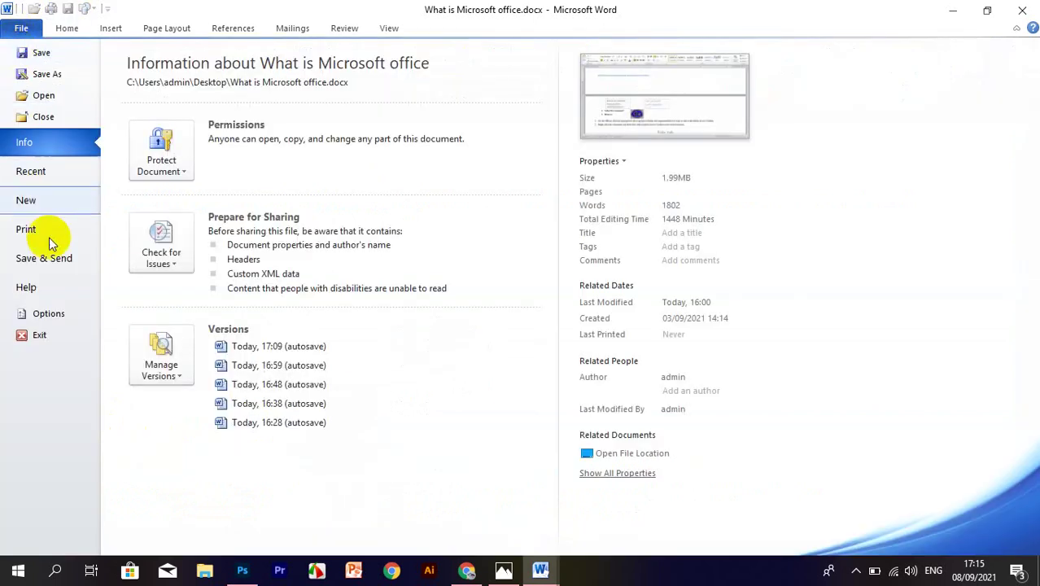
# In Word Options, remove Shapes and Save from the Quick Access Toolbar, keeping Open and Quick Print
pyautogui.click(64, 308)
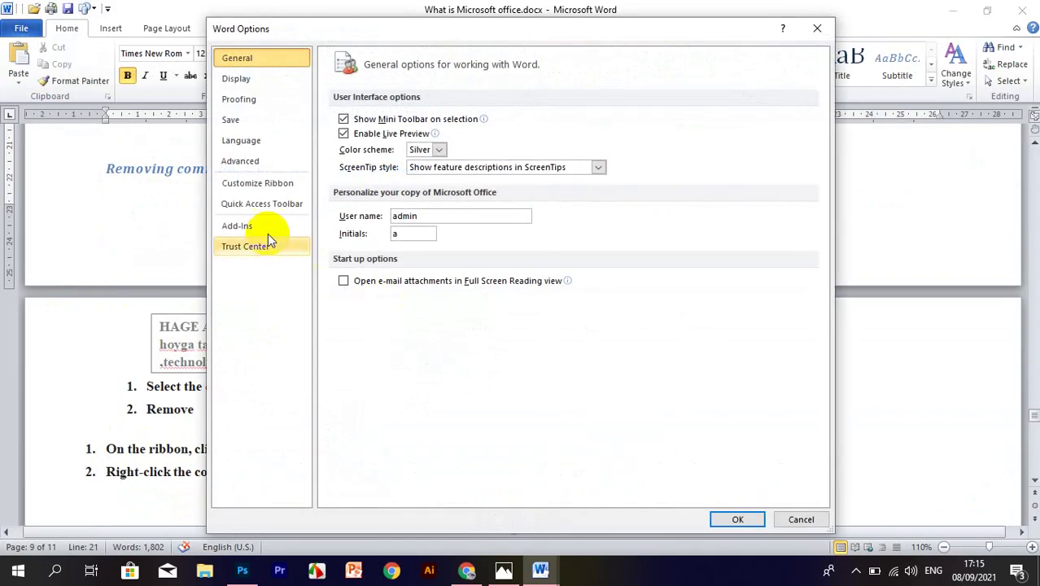
pyautogui.click(279, 203)
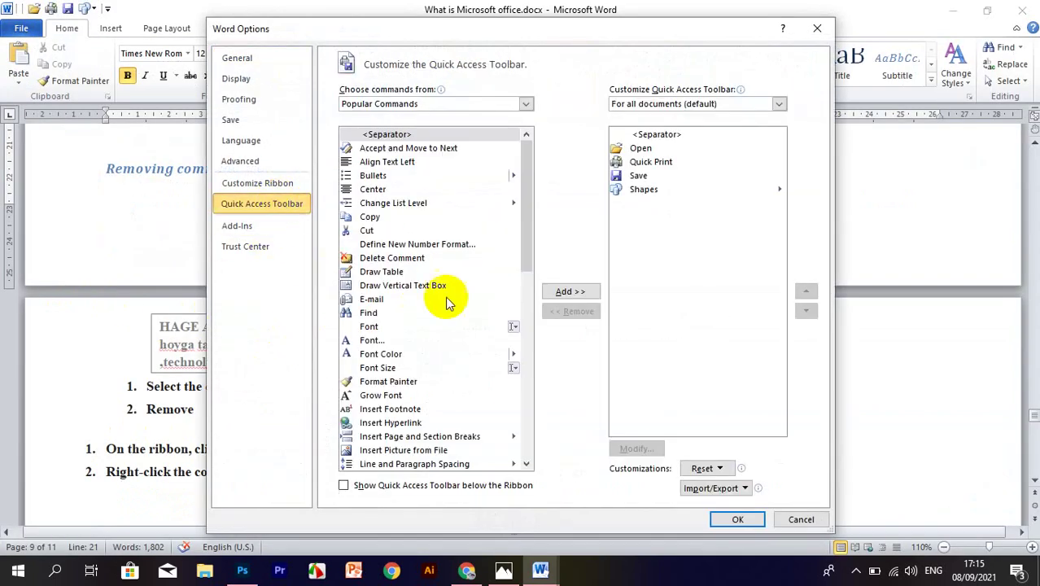
pyautogui.click(677, 163)
pyautogui.click(672, 176)
pyautogui.click(667, 190)
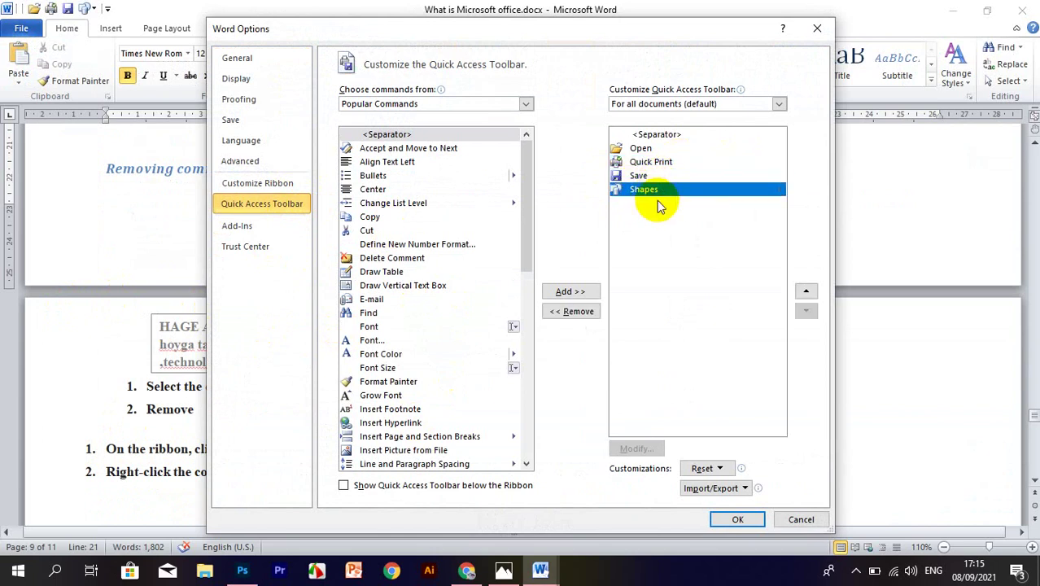
pyautogui.click(574, 313)
pyautogui.click(569, 313)
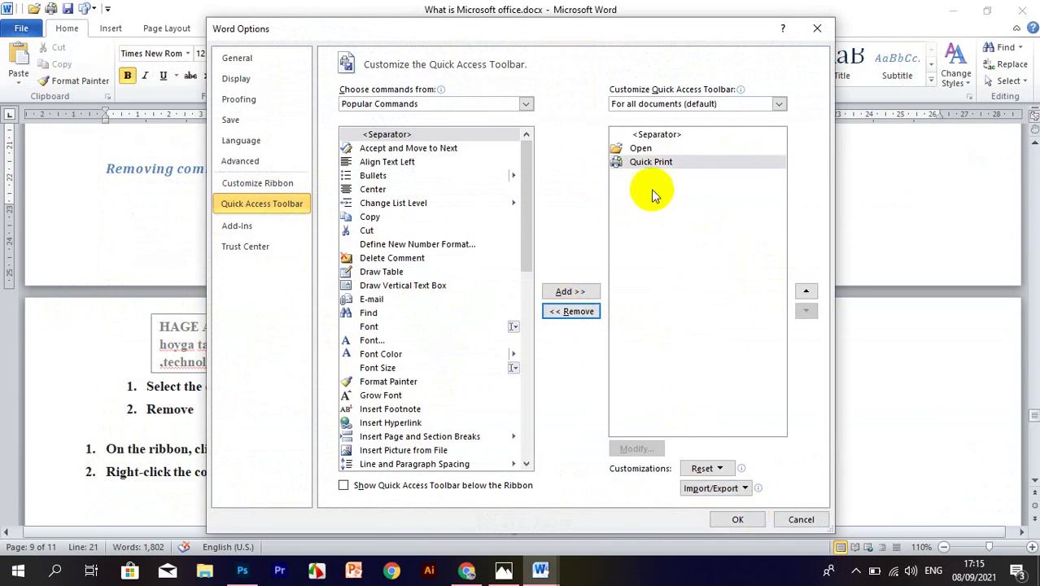
pyautogui.click(739, 519)
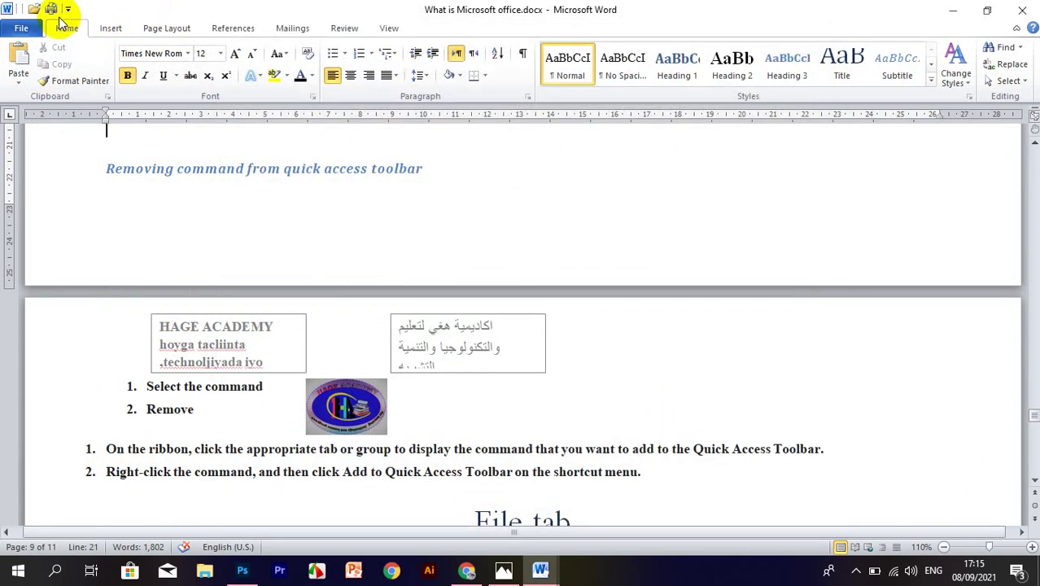
pyautogui.click(30, 36)
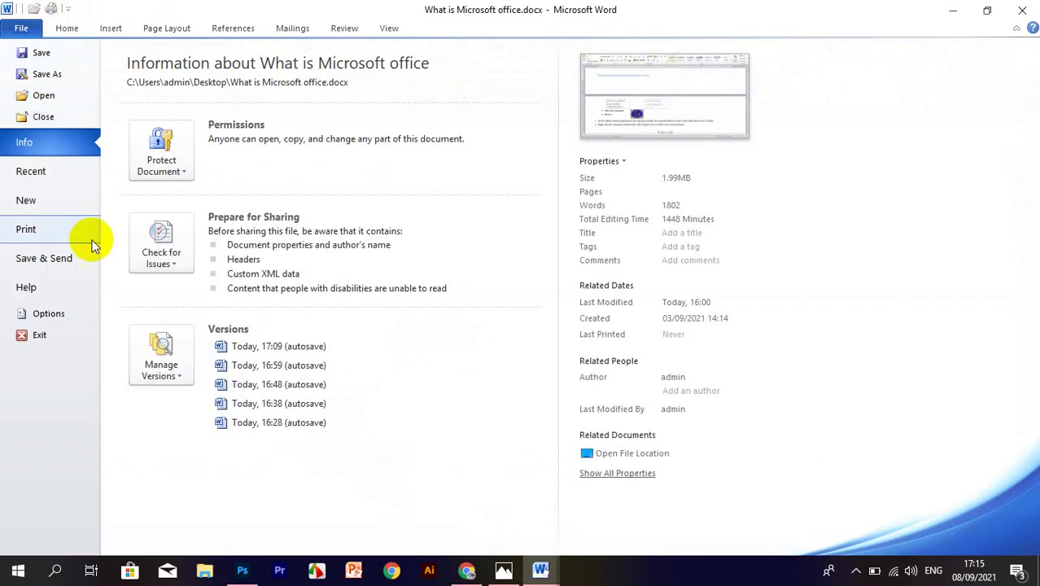
# Move Quick Print above Open in the Quick Access Toolbar list and apply the change
pyautogui.click(102, 310)
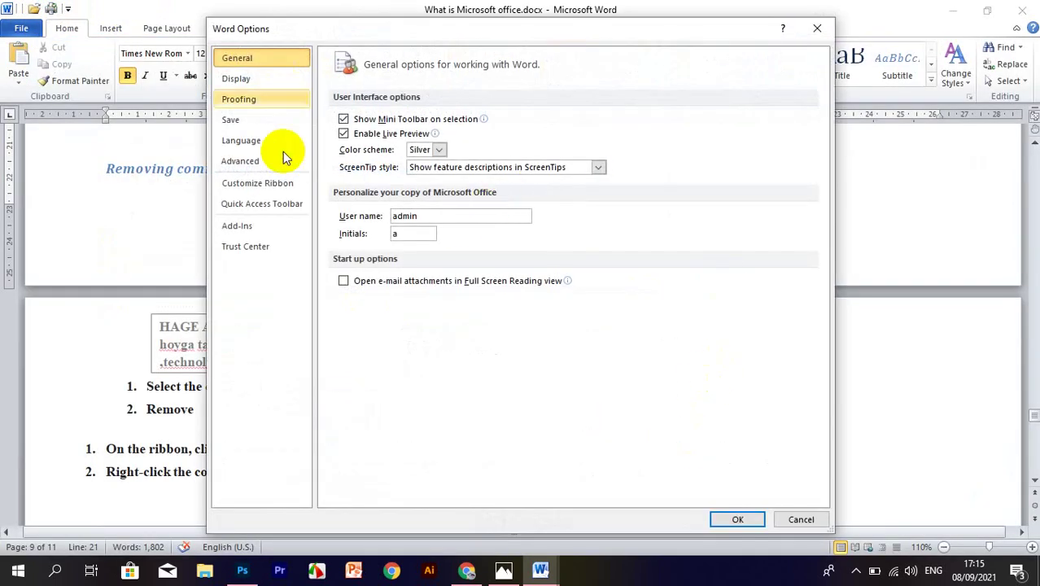
pyautogui.click(289, 203)
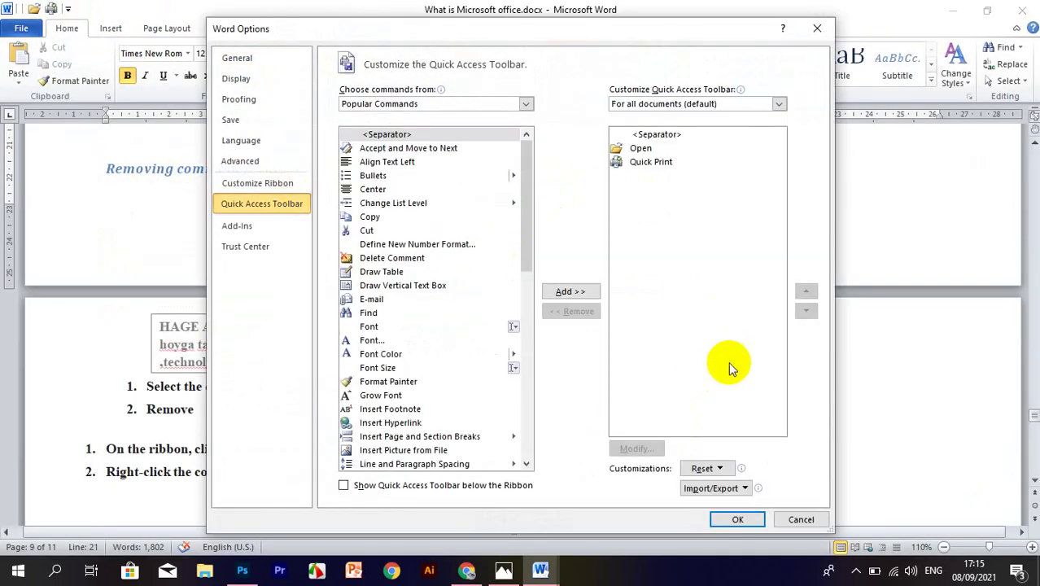
pyautogui.click(630, 162)
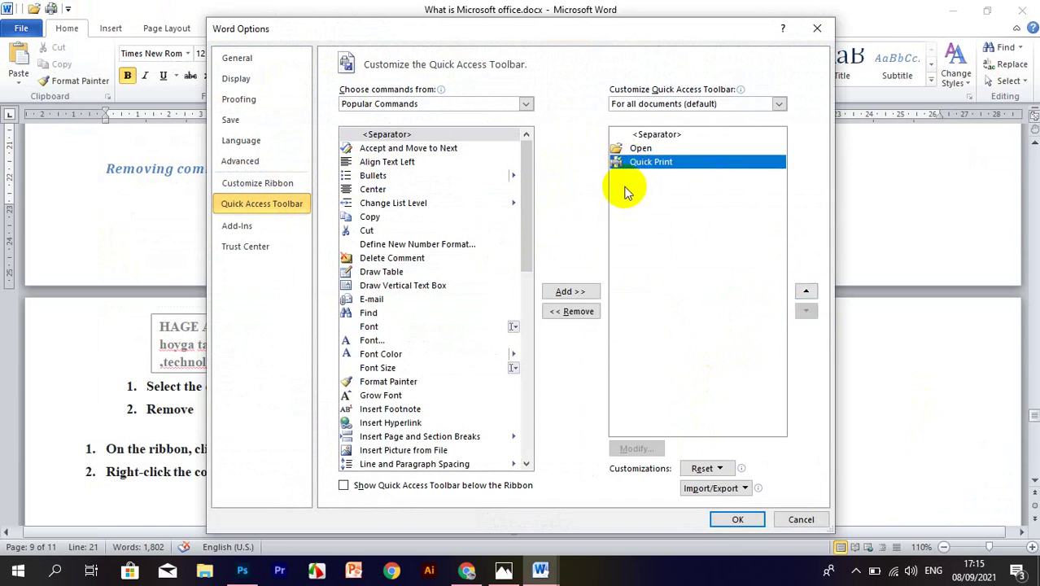
pyautogui.click(808, 291)
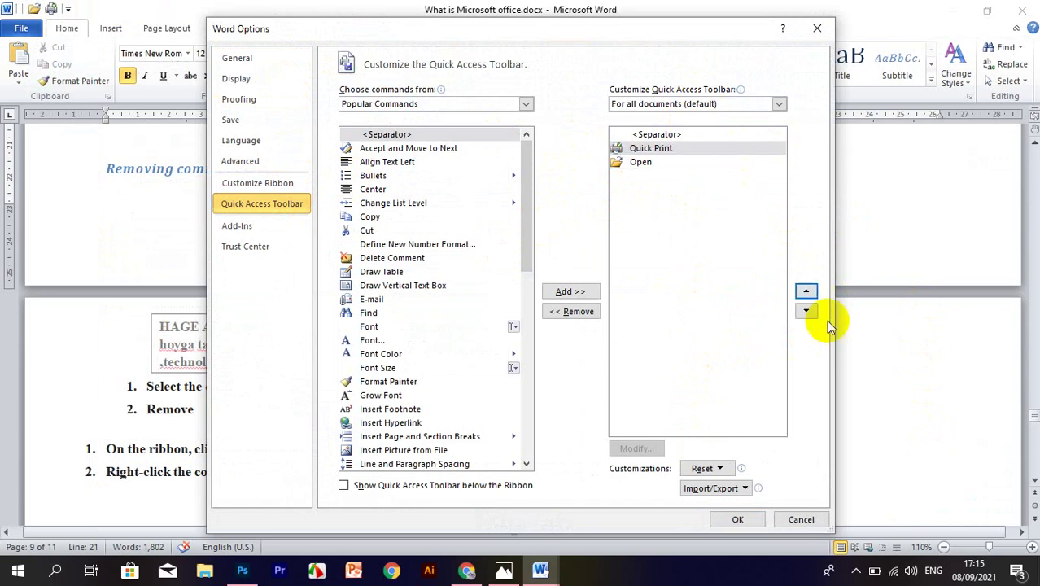
pyautogui.click(755, 518)
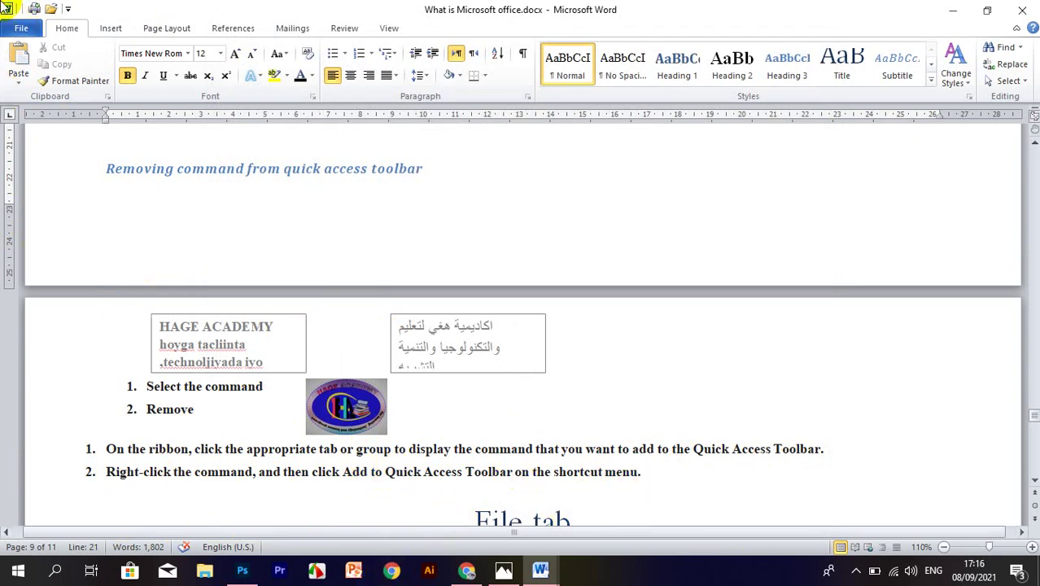
# Add Grow Font from Popular Commands to the Quick Access Toolbar and confirm with OK
pyautogui.click(22, 31)
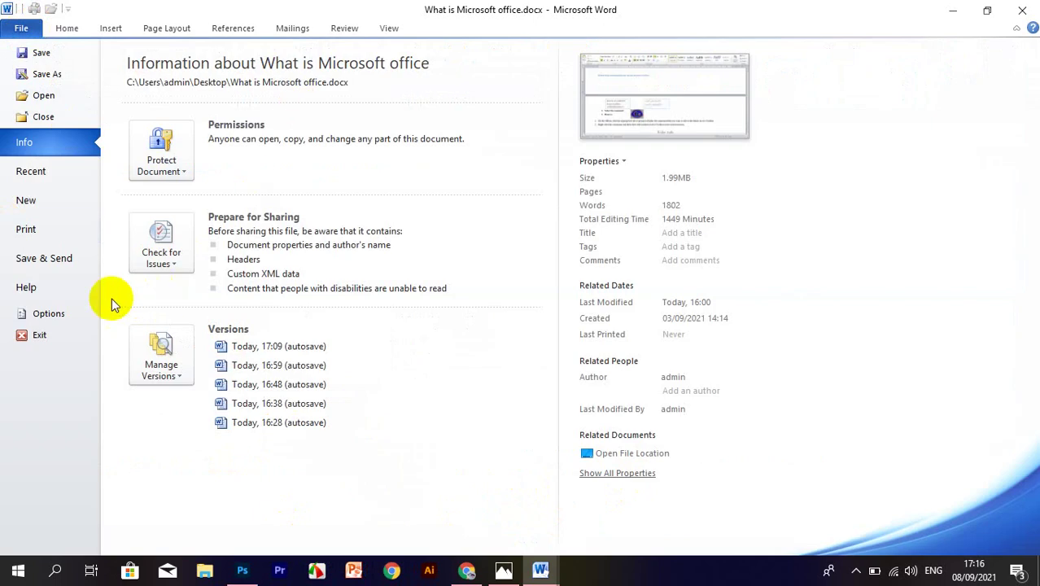
pyautogui.click(50, 314)
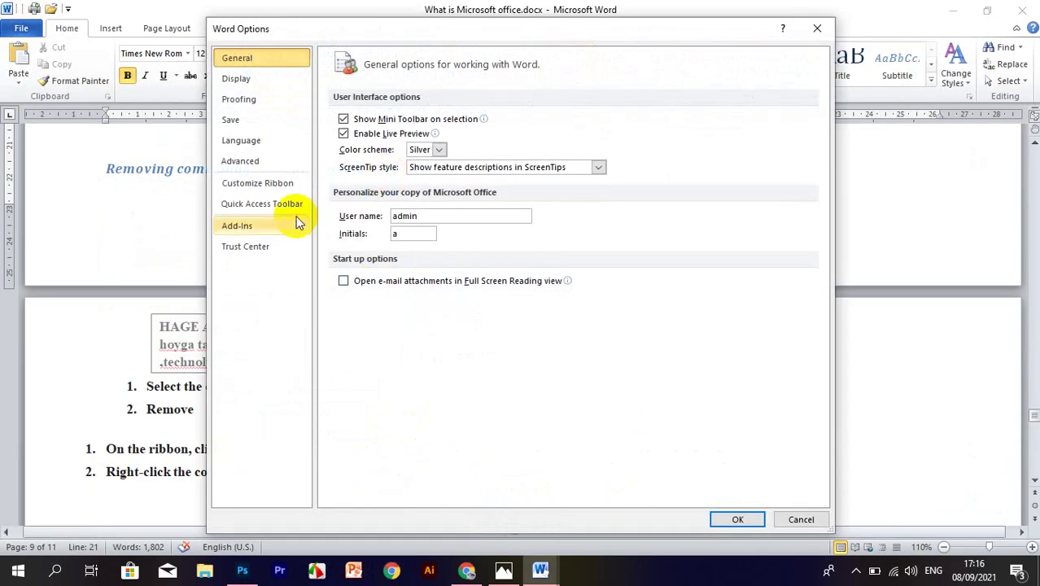
pyautogui.click(285, 208)
pyautogui.click(416, 285)
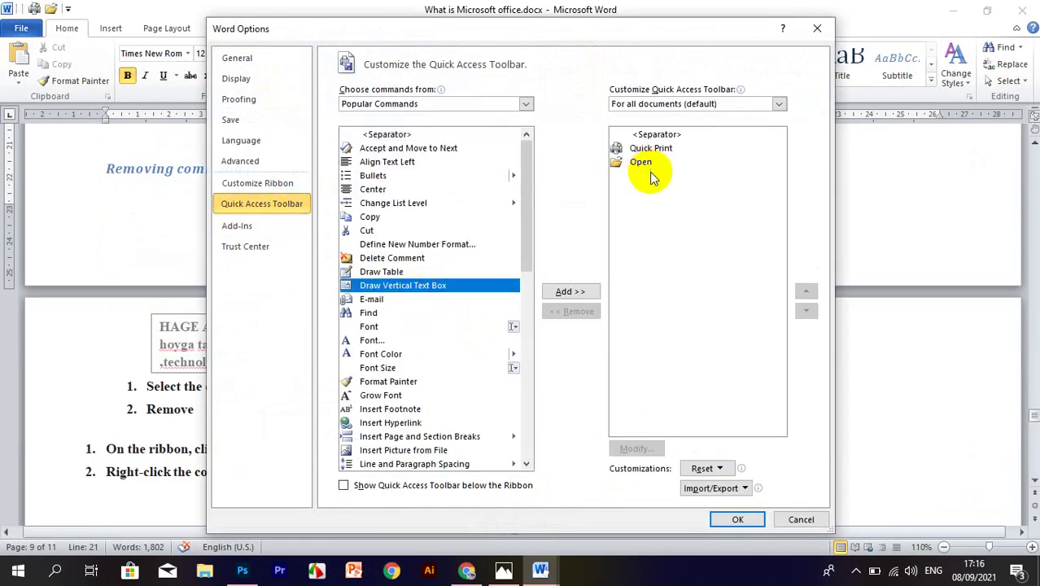
pyautogui.click(366, 396)
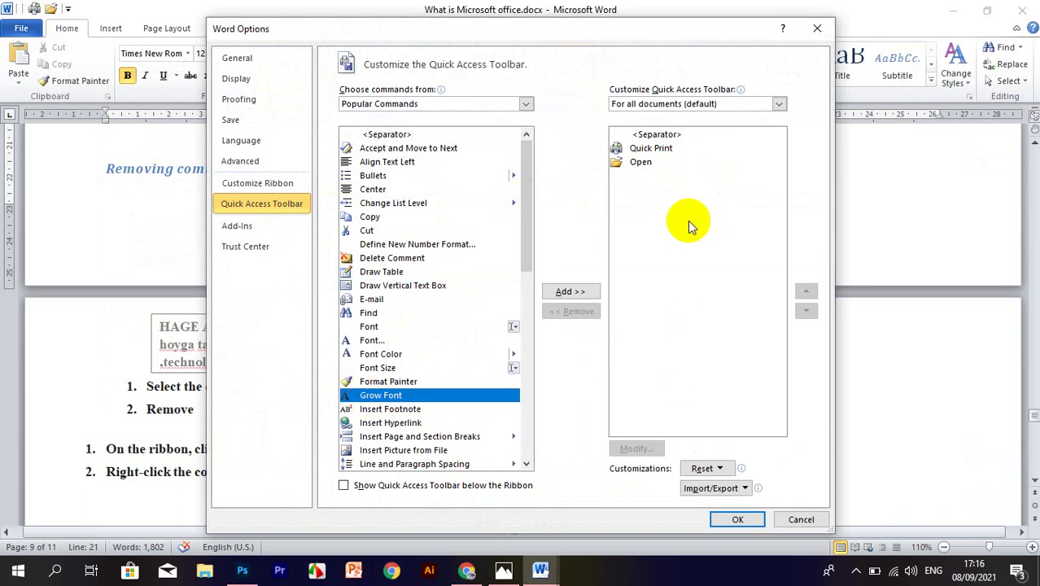
pyautogui.click(568, 290)
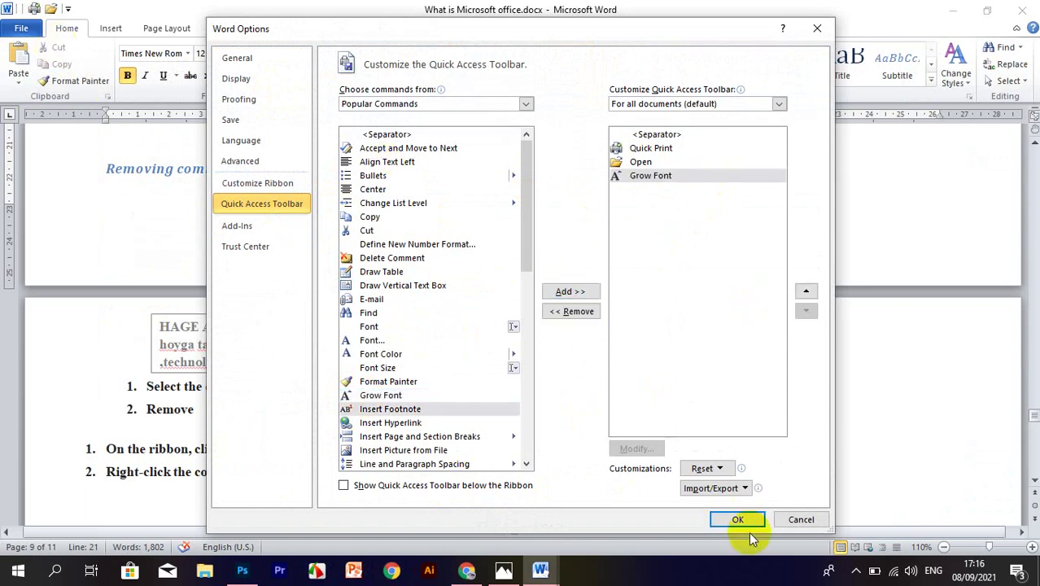
pyautogui.click(737, 519)
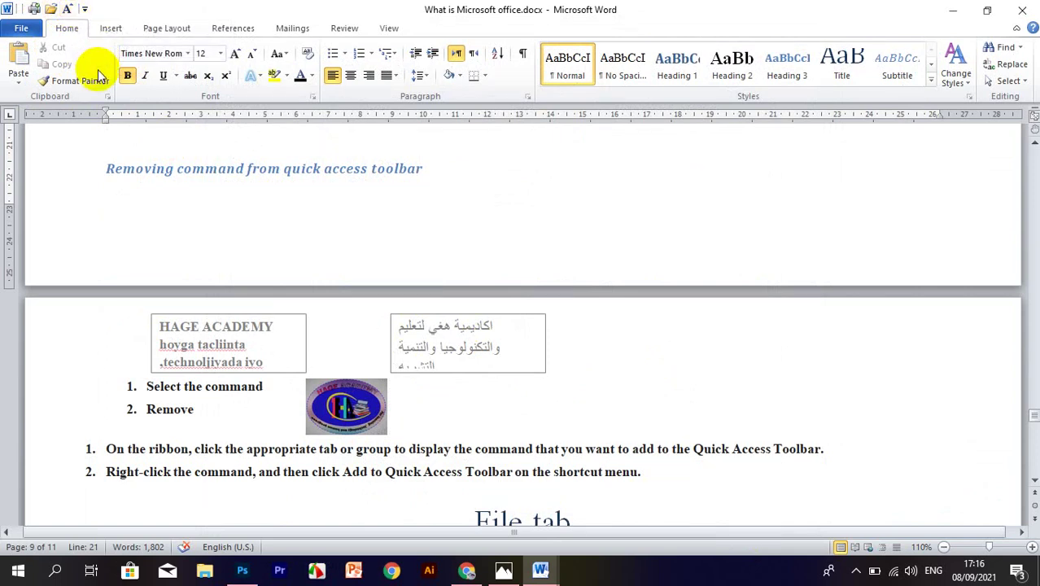
pyautogui.click(84, 10)
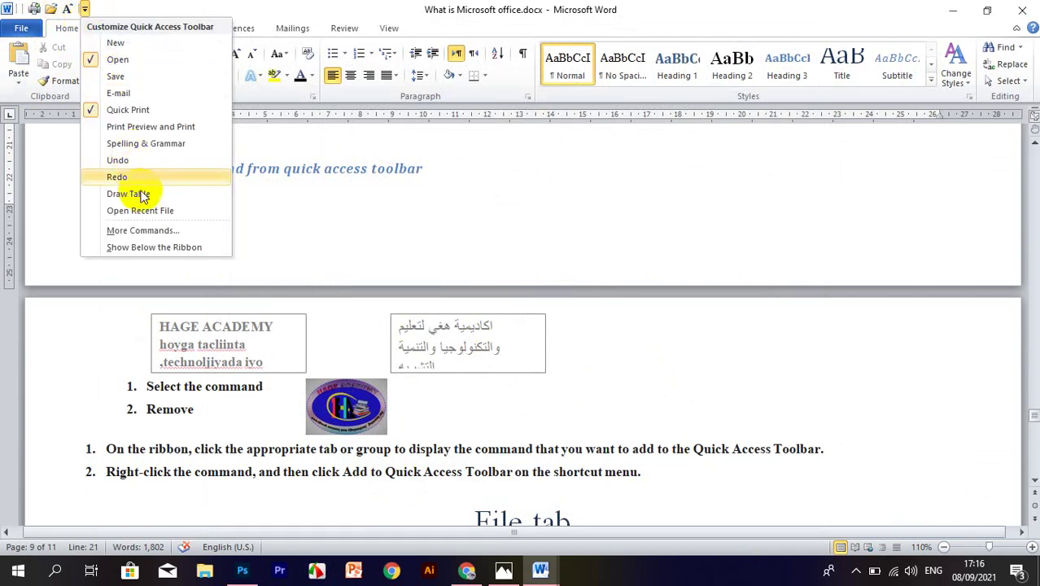
pyautogui.click(283, 209)
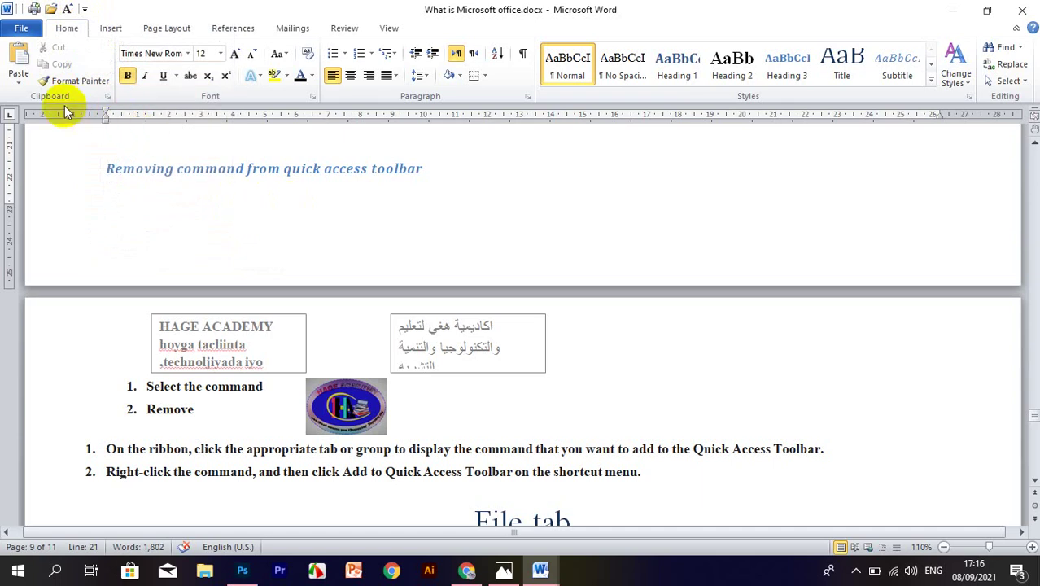
pyautogui.click(84, 10)
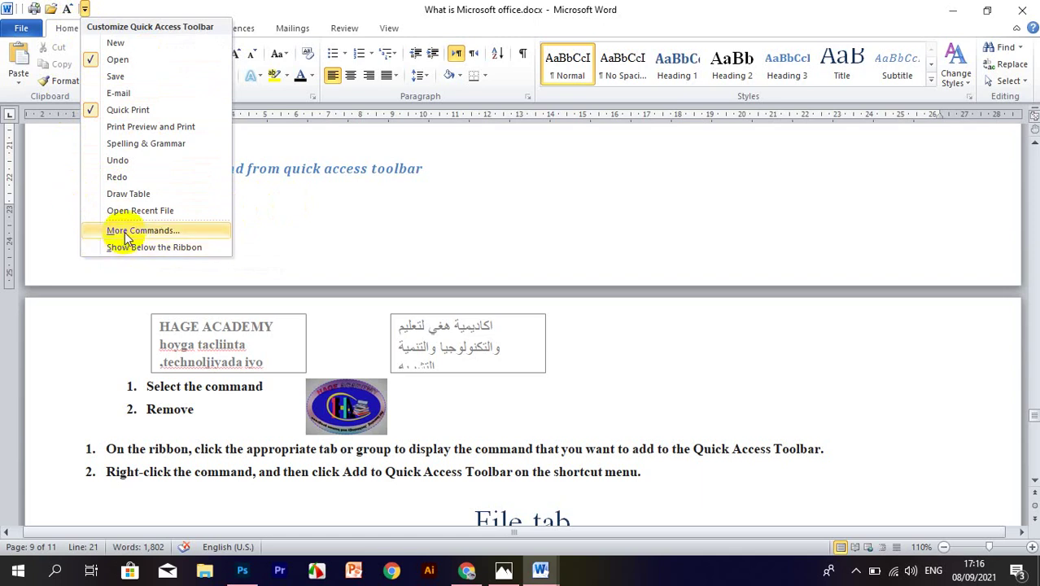
pyautogui.click(36, 47)
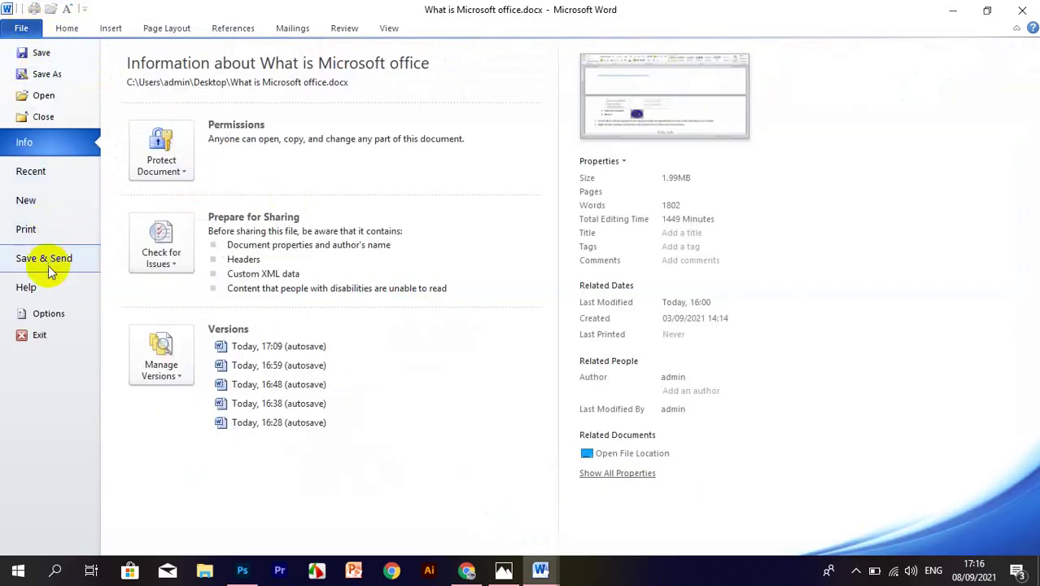
pyautogui.click(48, 313)
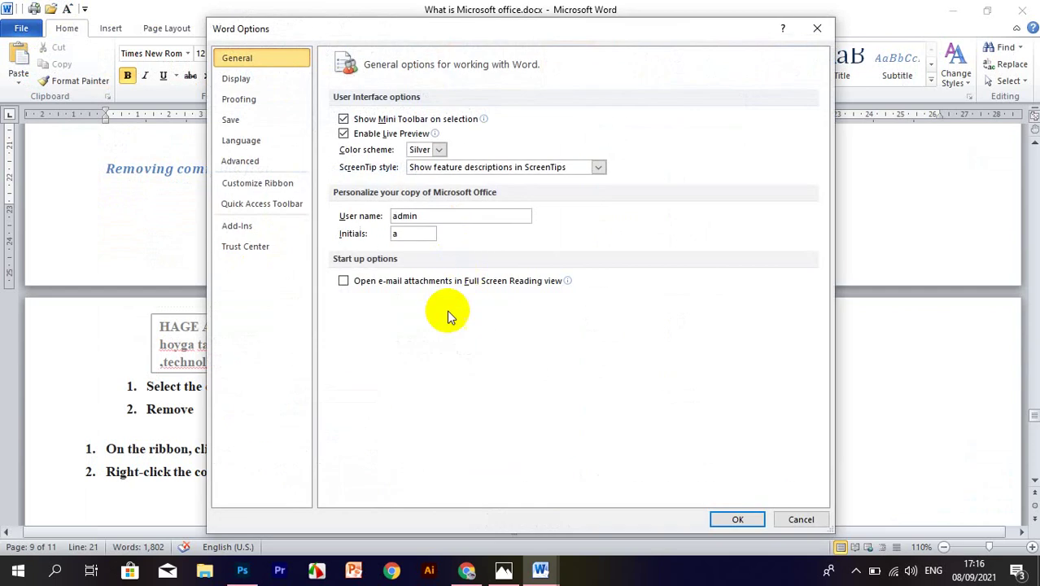
pyautogui.click(281, 204)
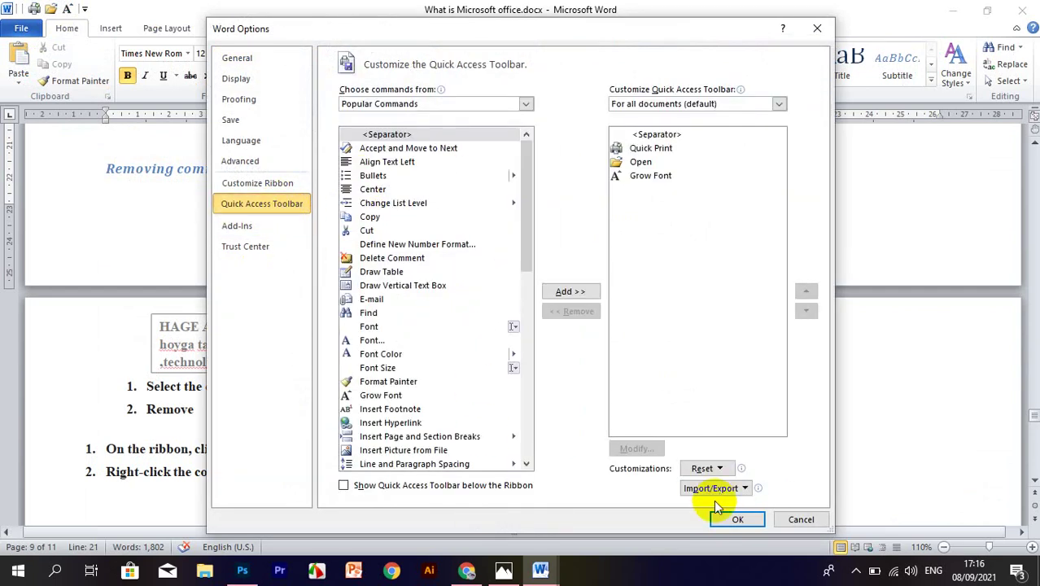
pyautogui.click(800, 519)
pyautogui.scroll(-5, 207, 285)
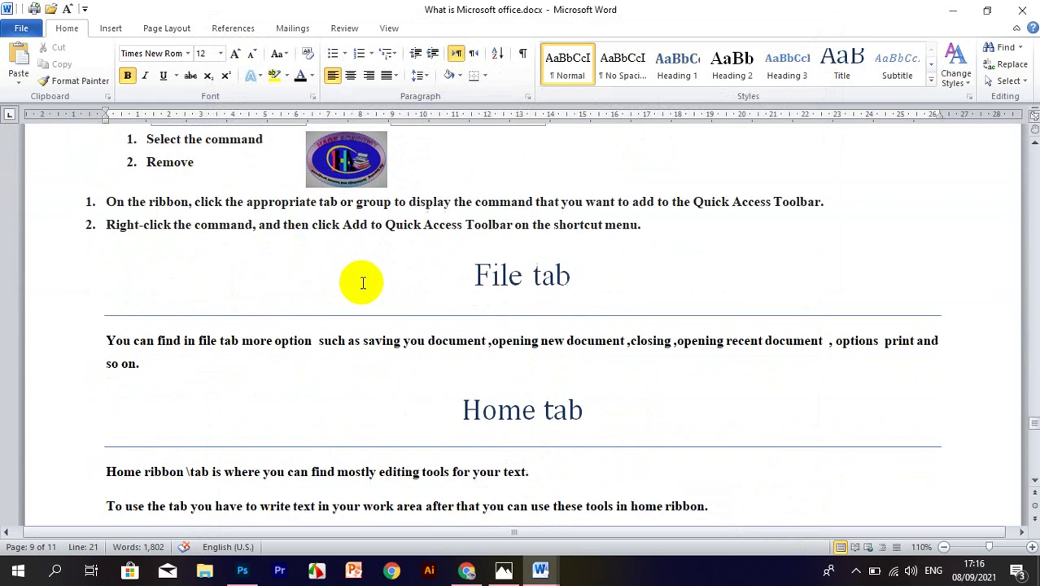
# Set the cursor after 'so on.' and show the File view's Info page
pyautogui.click(136, 363)
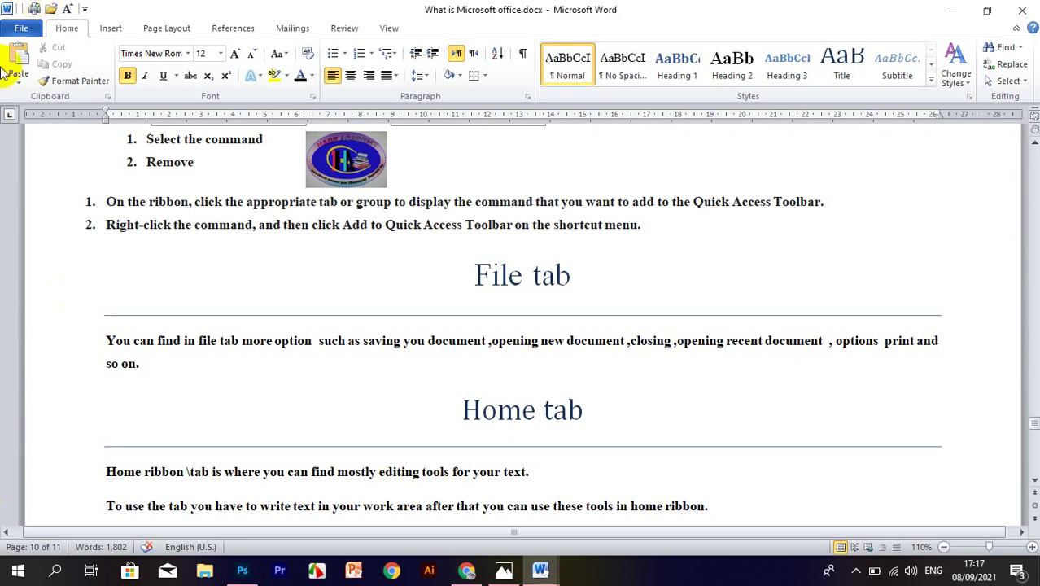
pyautogui.click(24, 31)
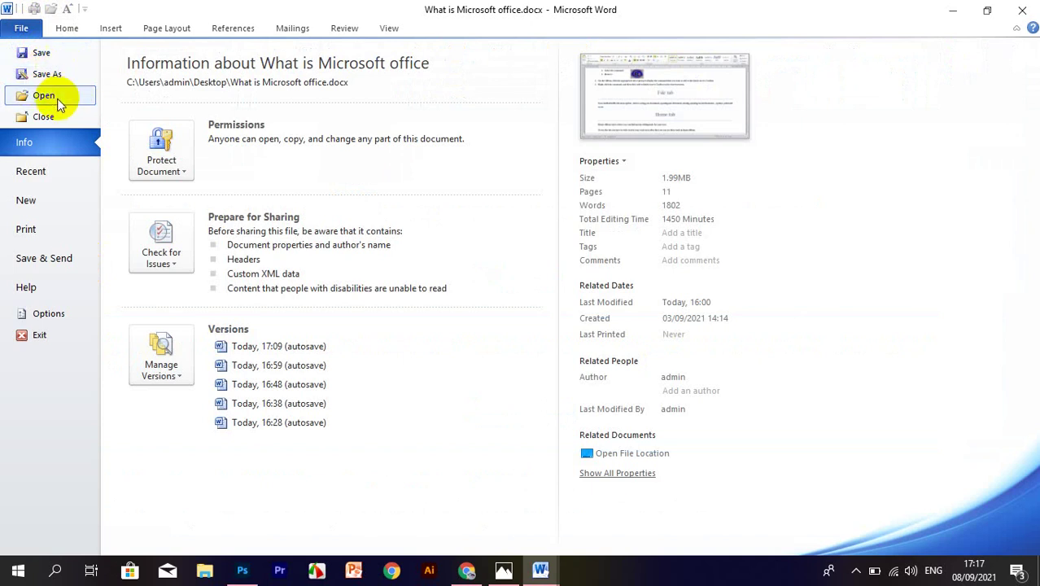
# Return to the document after 'Remove', bring up the Open dialog with Ctrl+O, and cancel it
pyautogui.press('Escape')
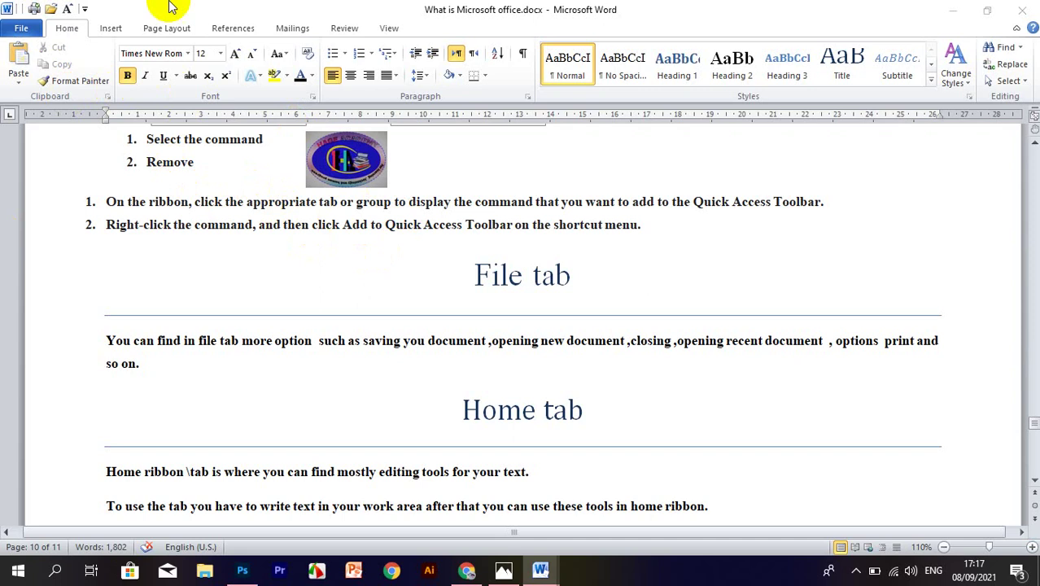
pyautogui.click(217, 169)
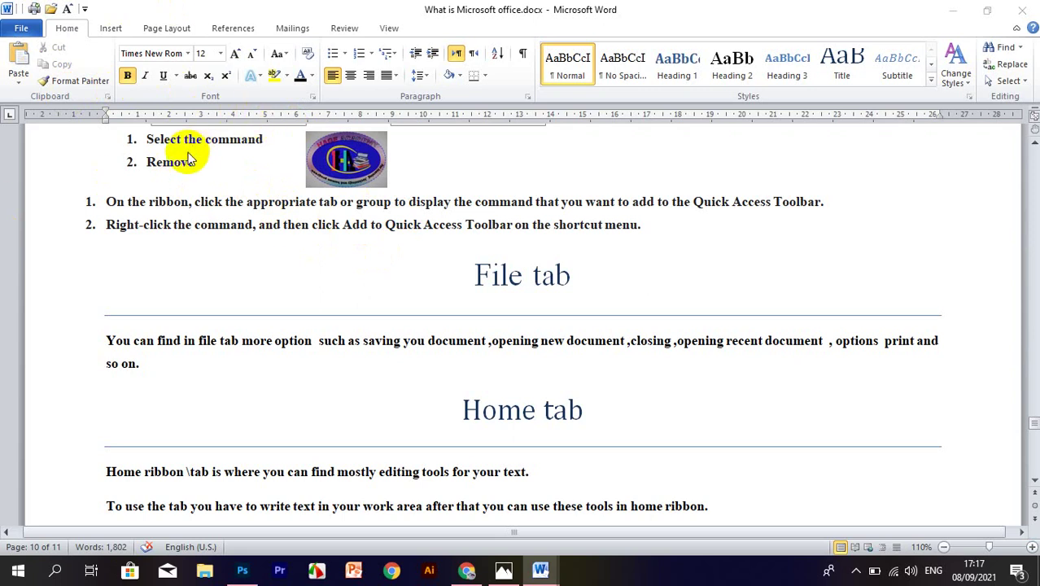
pyautogui.hotkey('ctrl', 'o')
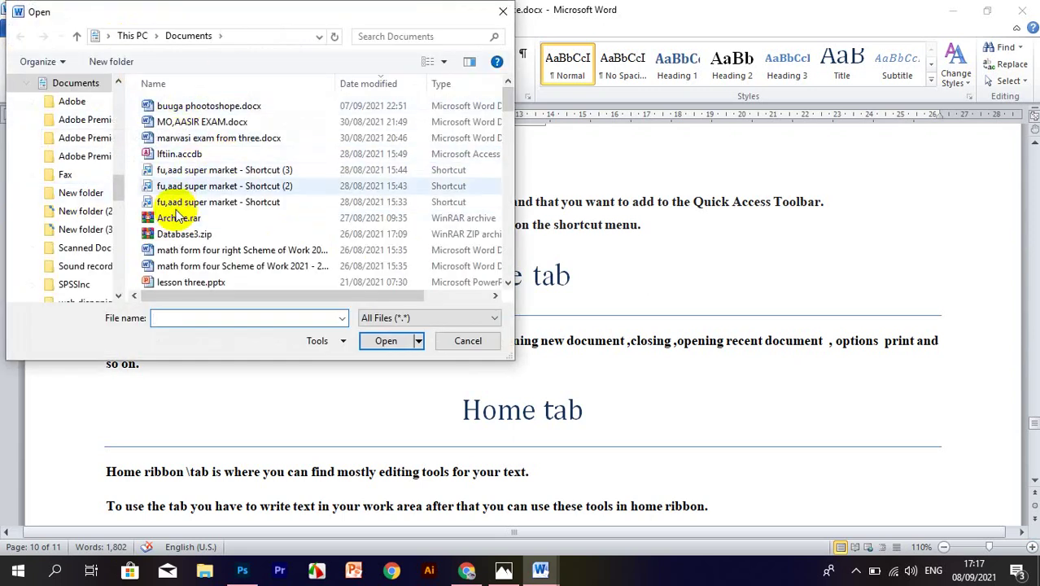
pyautogui.click(244, 185)
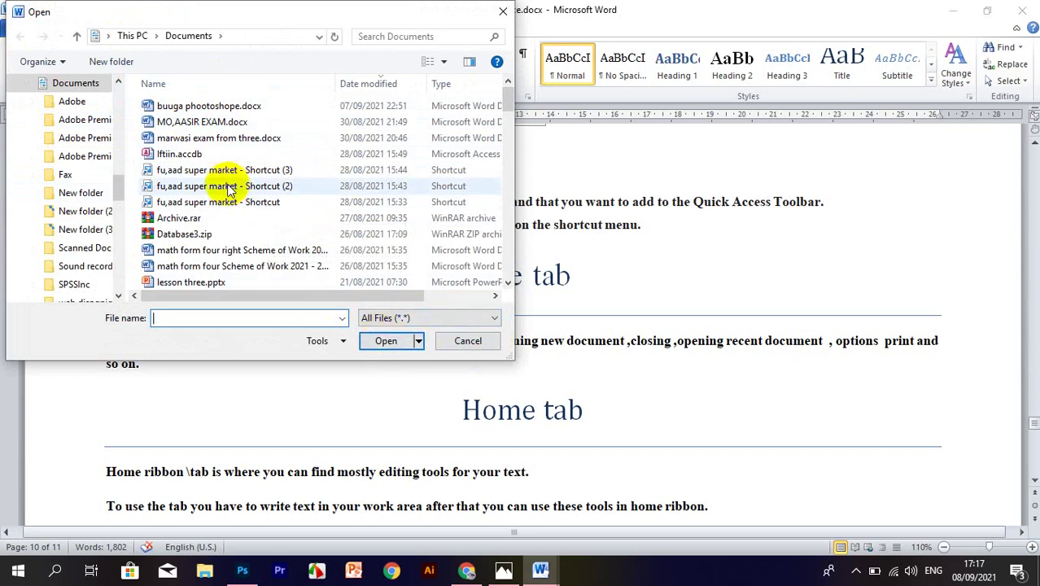
pyautogui.click(468, 340)
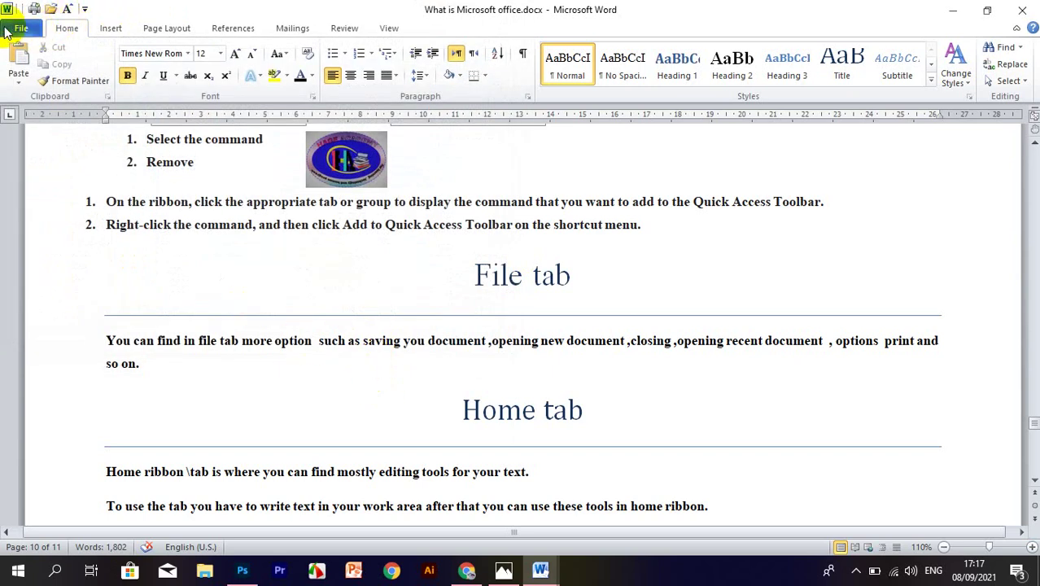
# Look over the Recent files and New templates, then create a Blank document (Document2)
pyautogui.click(6, 31)
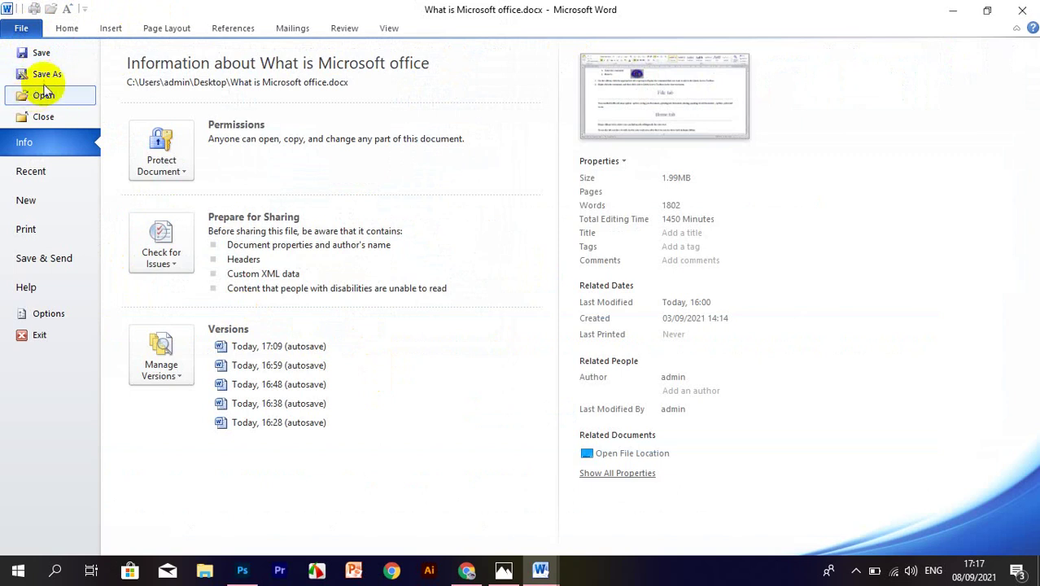
pyautogui.click(62, 171)
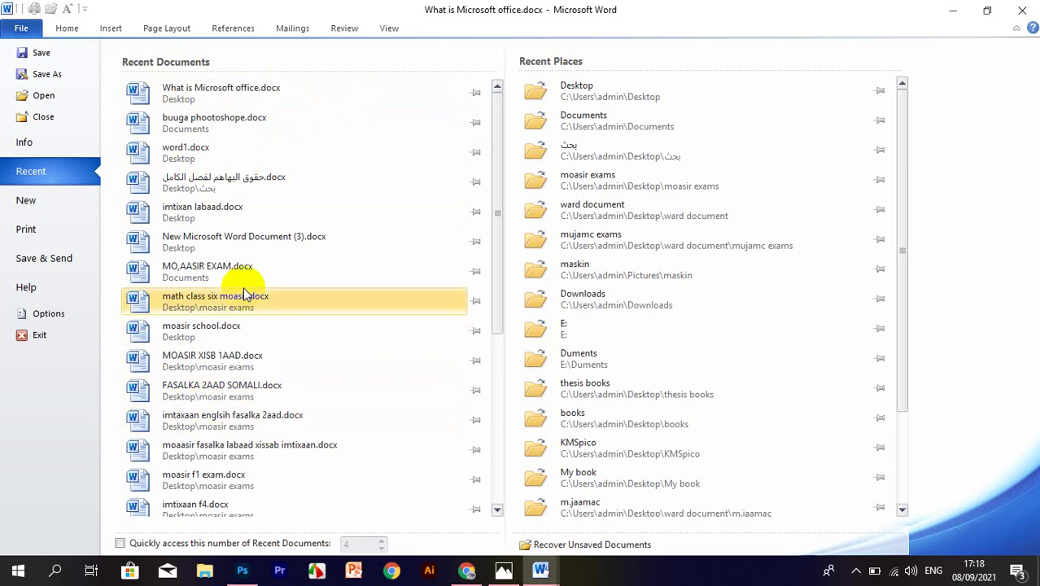
pyautogui.click(63, 203)
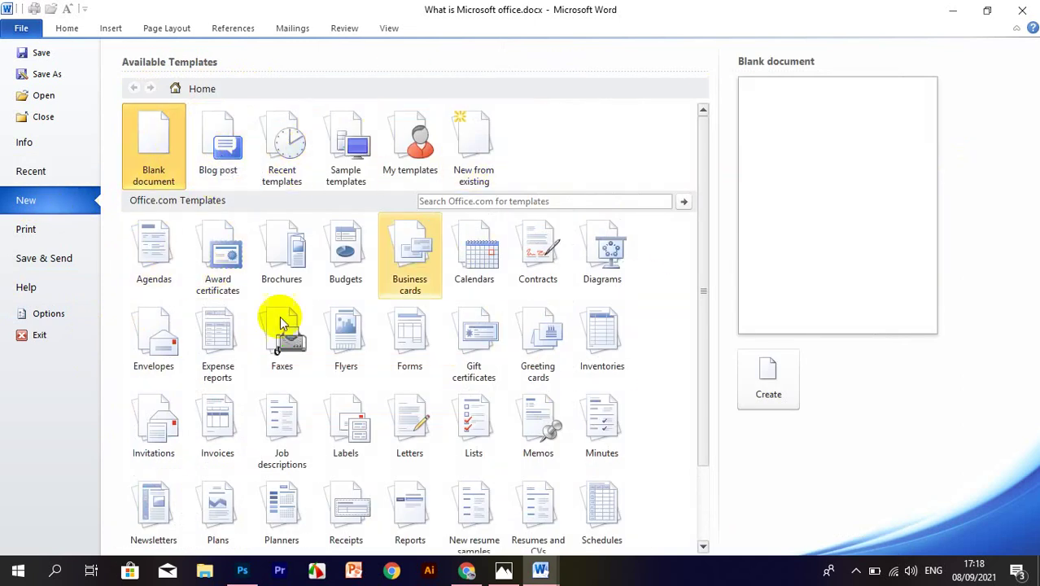
pyautogui.doubleClick(162, 149)
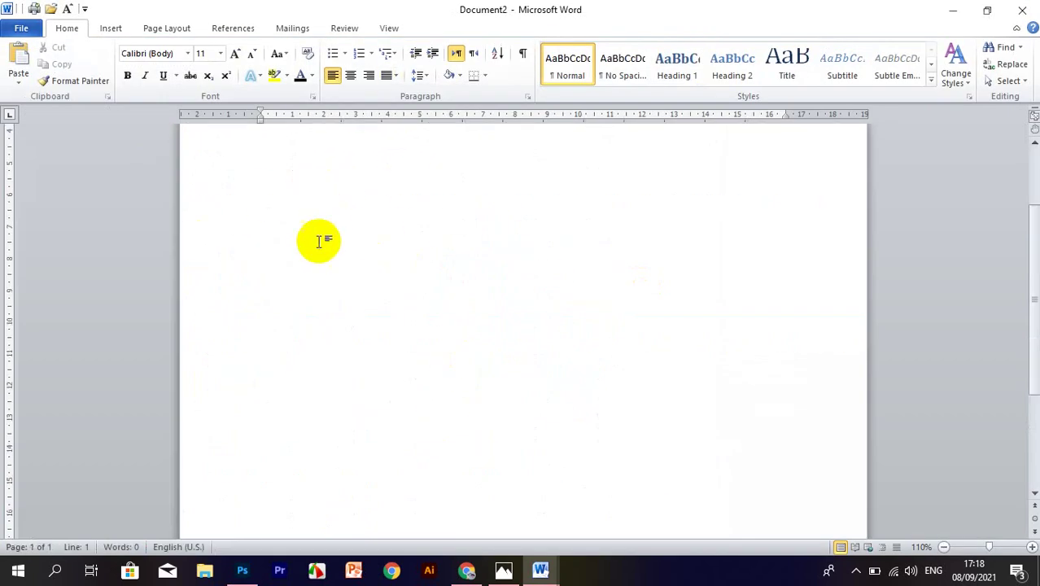
pyautogui.scroll(-5, 400, 293)
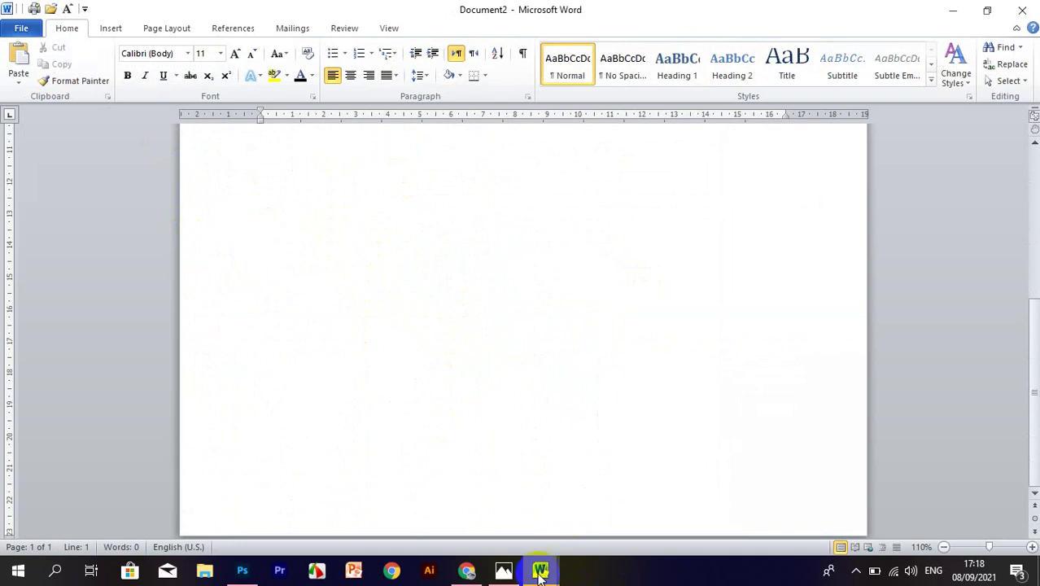
# Close the blank Document1 and Document2 windows from the taskbar previews
pyautogui.moveTo(539, 574)
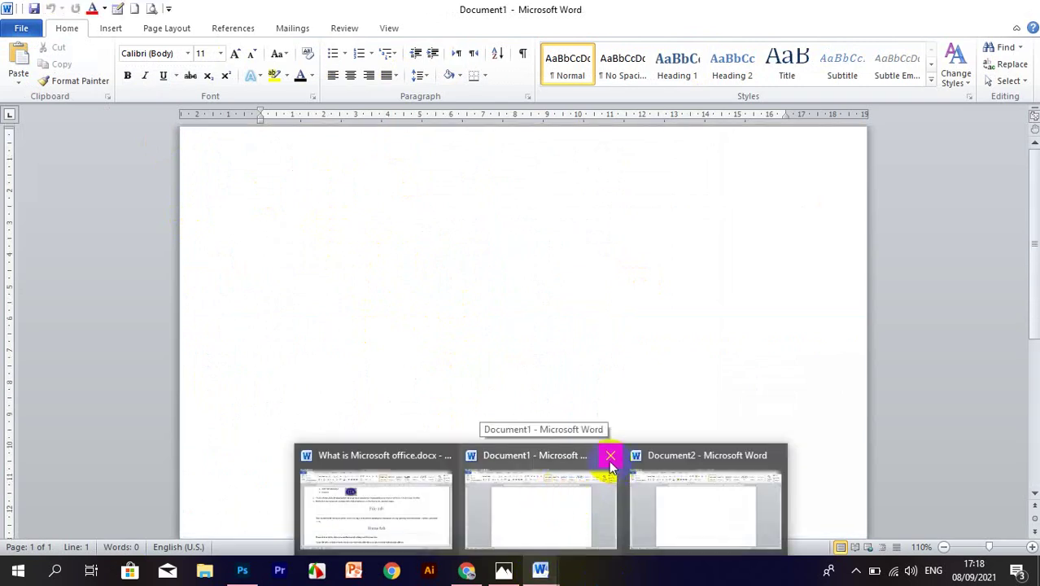
pyautogui.click(608, 456)
pyautogui.click(693, 458)
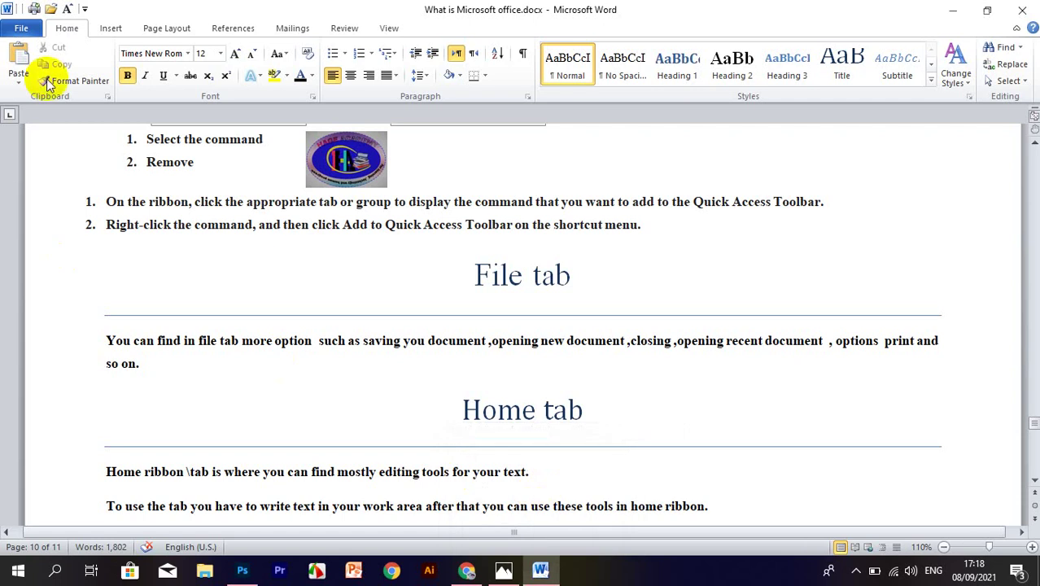
# Enter and leave the lesson document's File view, then scroll to the File and Home tab sections
pyautogui.click(21, 27)
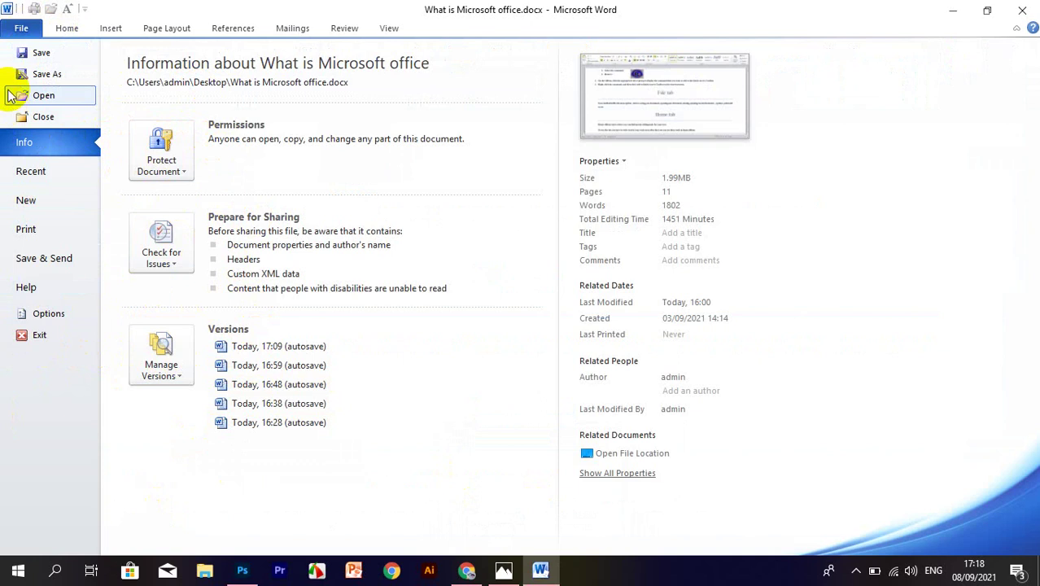
pyautogui.click(19, 27)
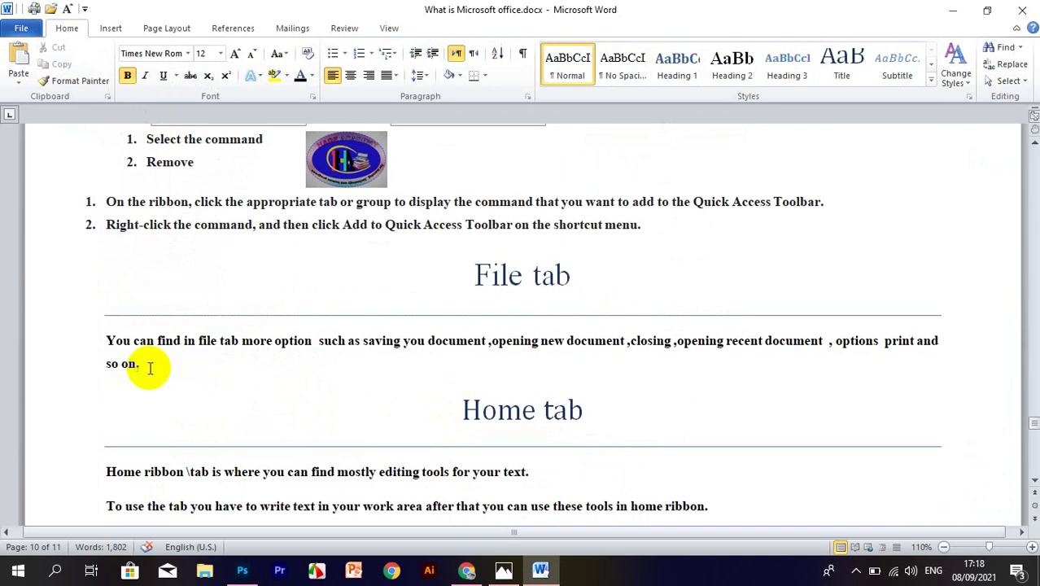
pyautogui.scroll(-3, 202, 364)
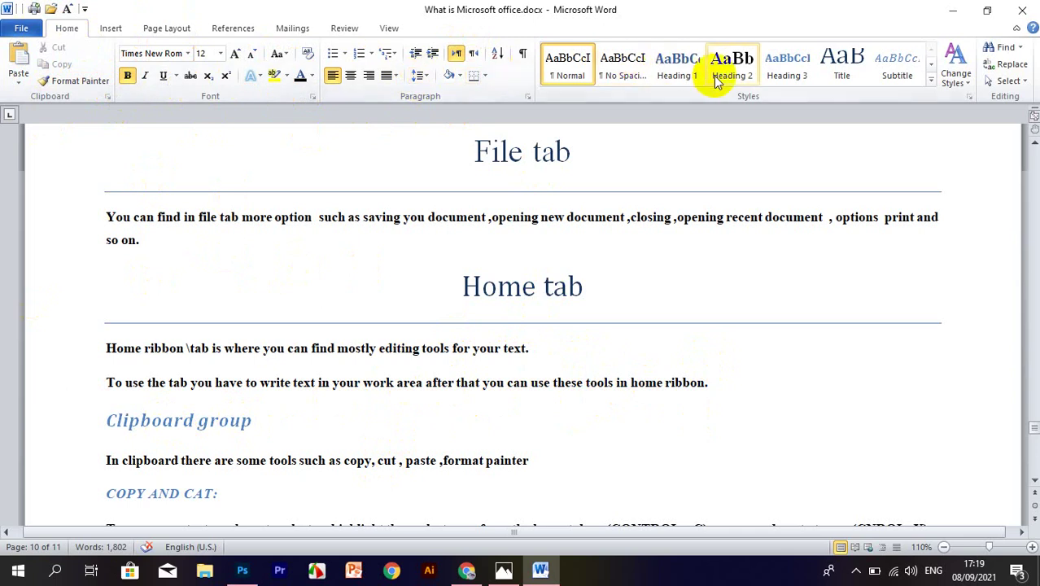
pyautogui.click(108, 27)
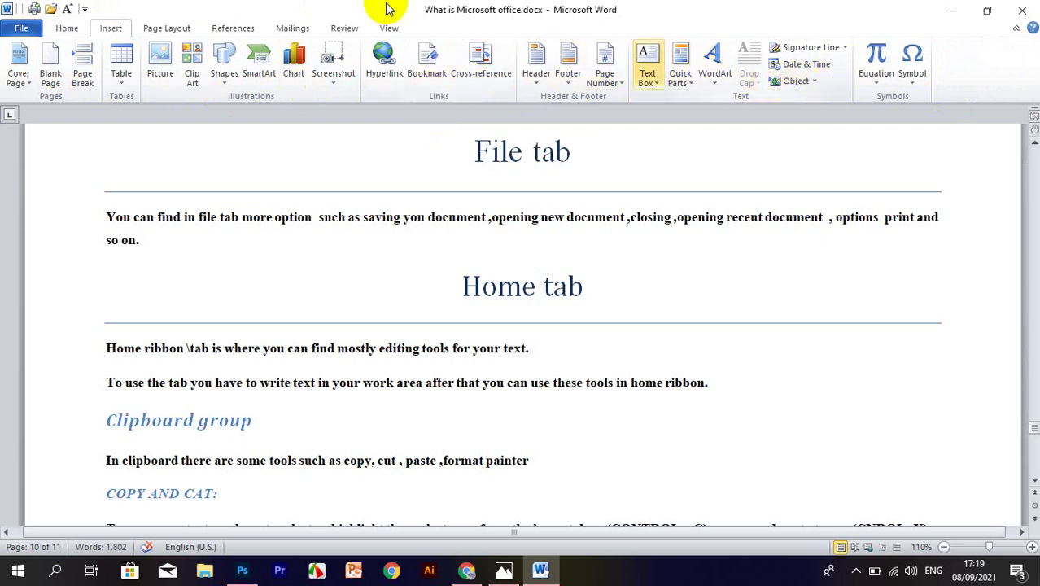
pyautogui.click(173, 33)
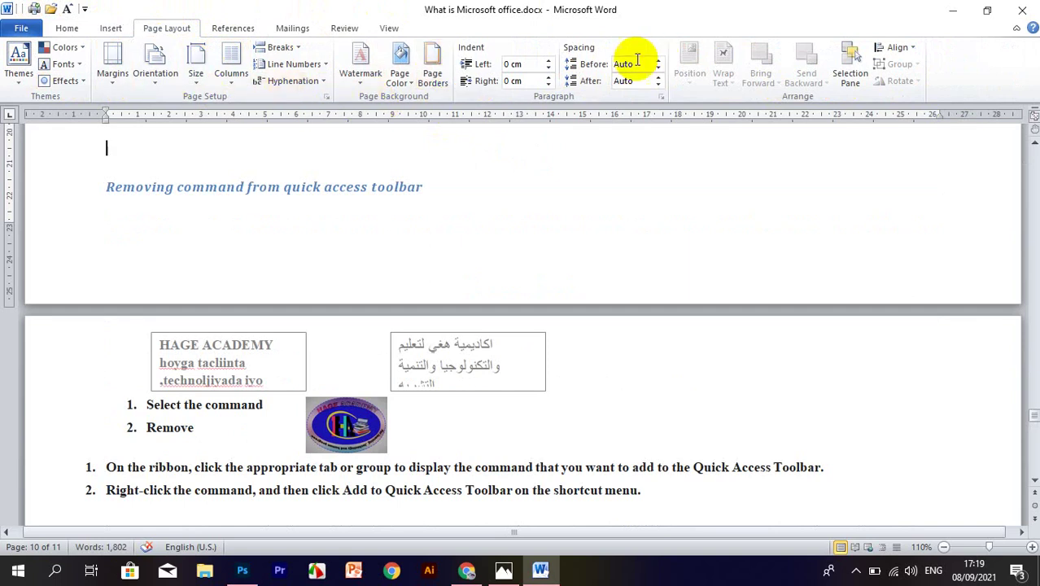
pyautogui.click(72, 27)
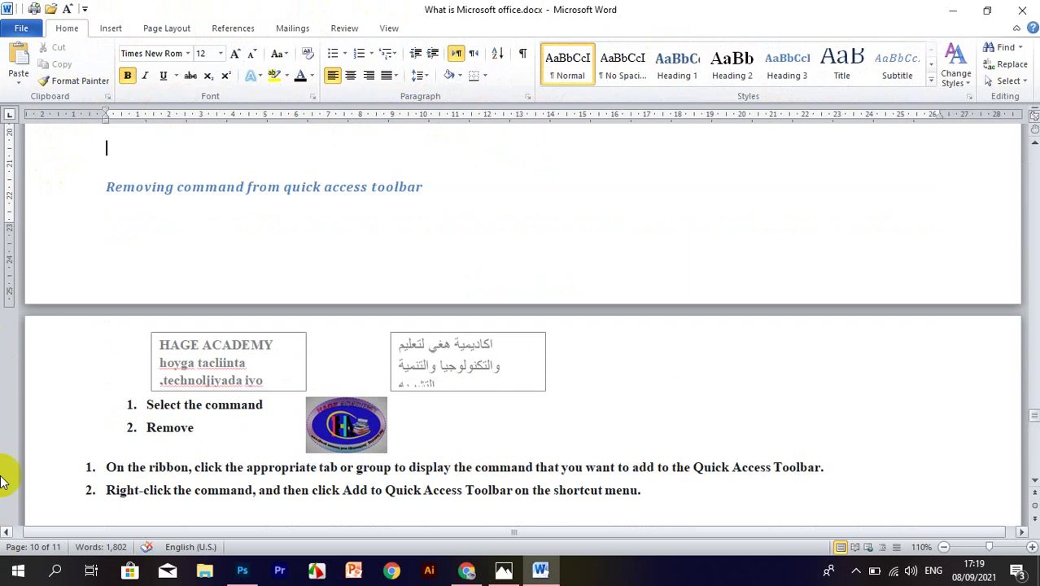
pyautogui.scroll(-5, 251, 521)
pyautogui.scroll(-4, 254, 473)
pyautogui.scroll(-3, 171, 374)
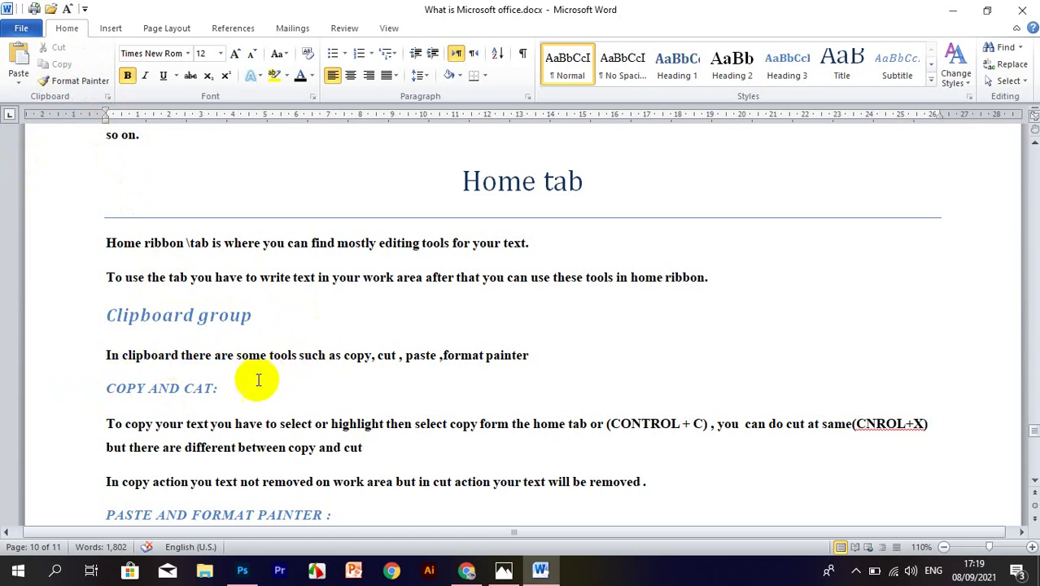
# Read through the clipboard explanation, highlighting 'cut' and checking spelling suggestions for CNROL
pyautogui.moveTo(377, 356); pyautogui.dragTo(400, 356)
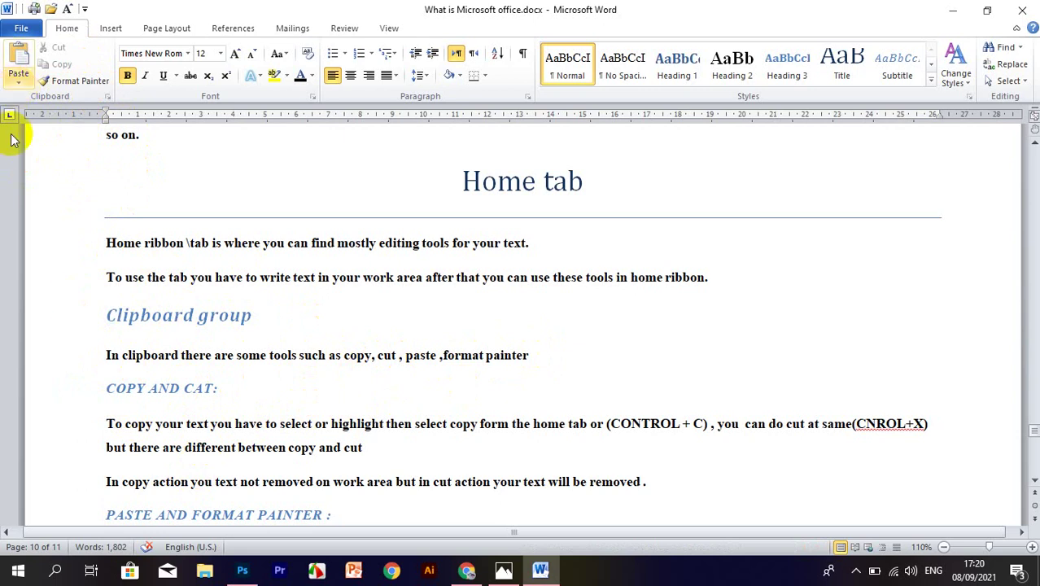
pyautogui.scroll(-1, 163, 368)
pyautogui.scroll(-1, 163, 369)
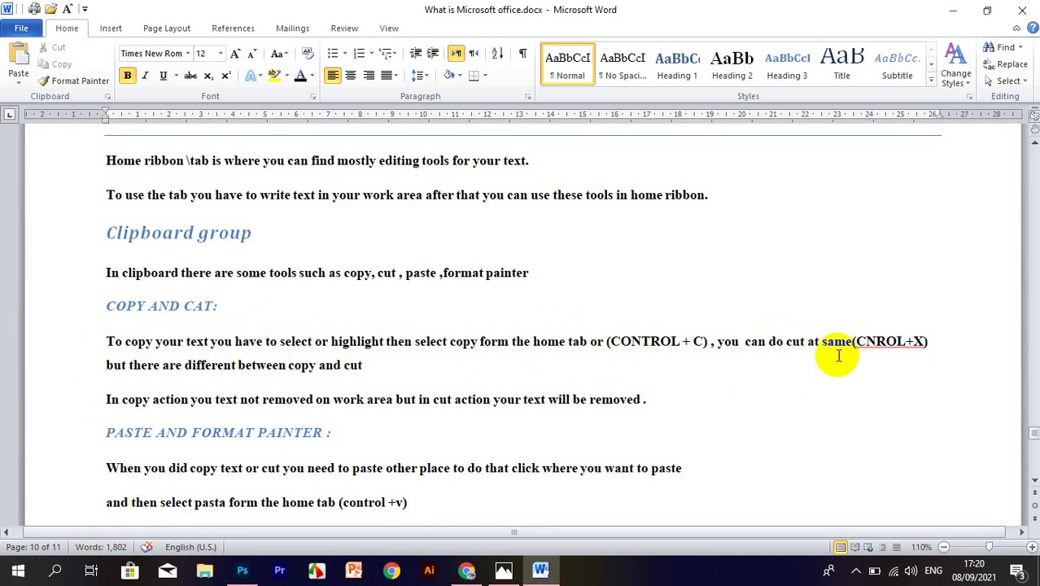
pyautogui.rightClick(885, 343)
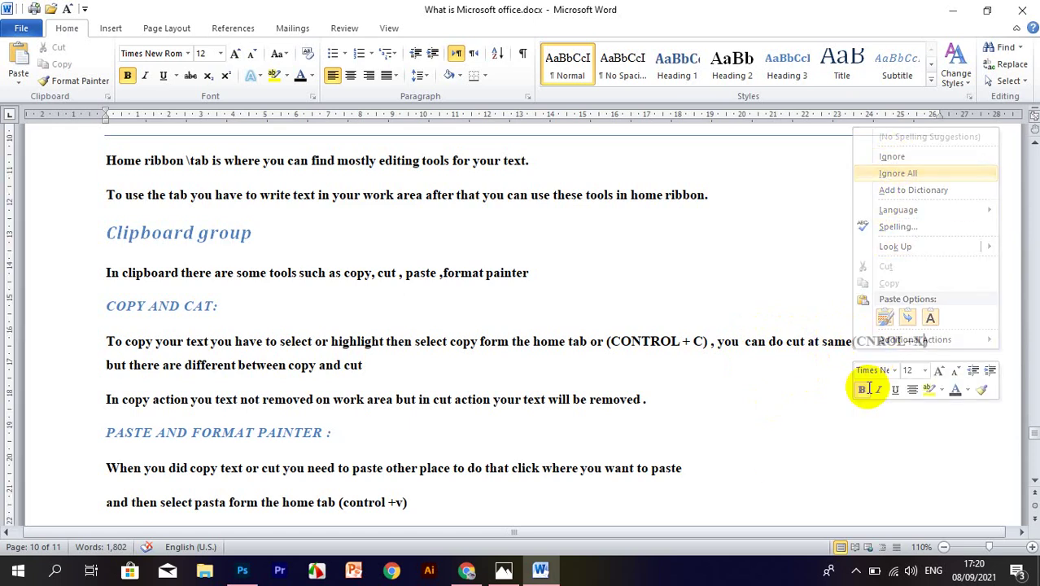
pyautogui.click(876, 358)
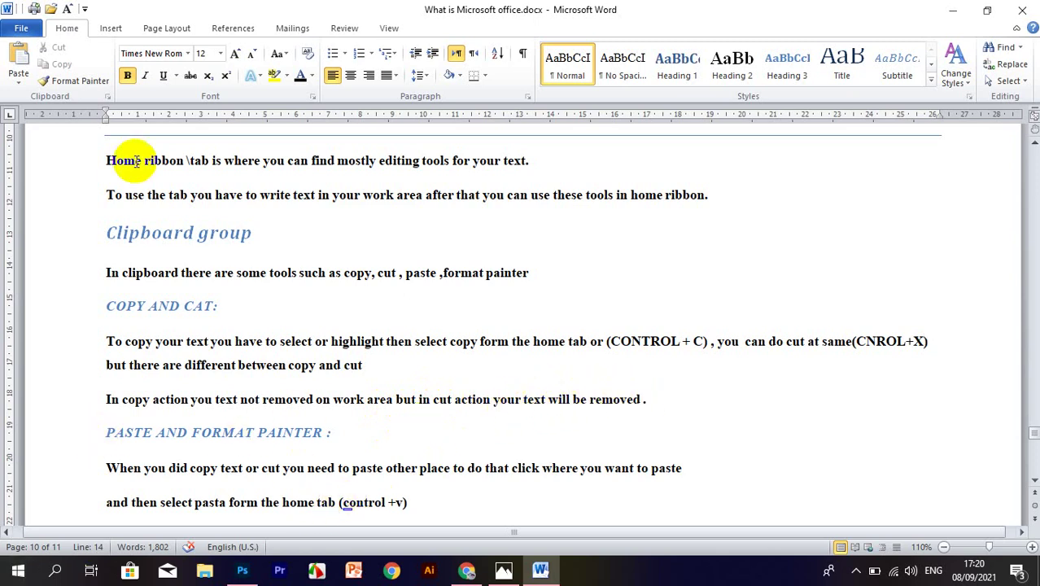
# Create a new blank document from the File tab's New templates
pyautogui.click(25, 29)
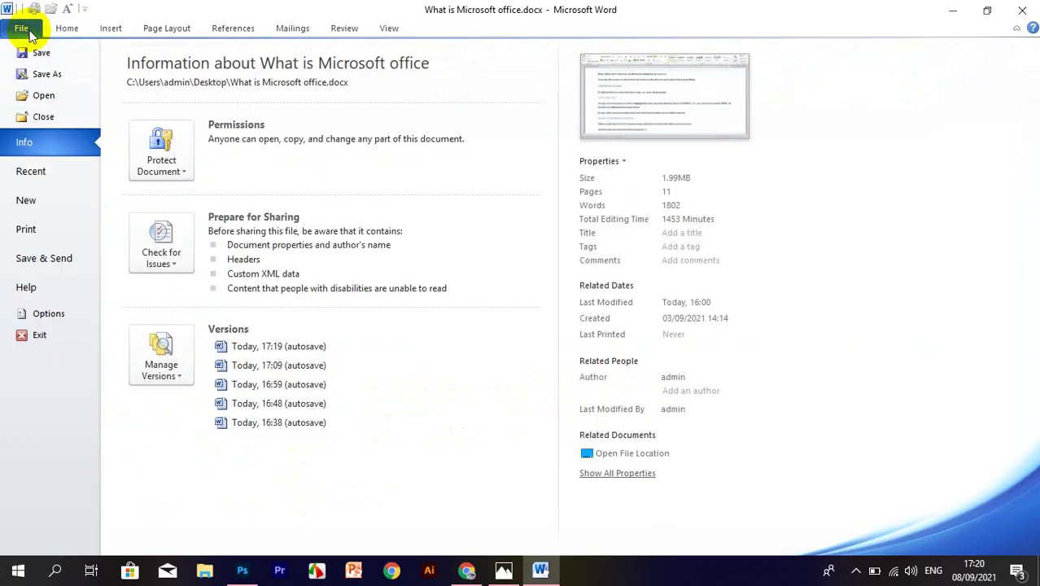
pyautogui.click(52, 207)
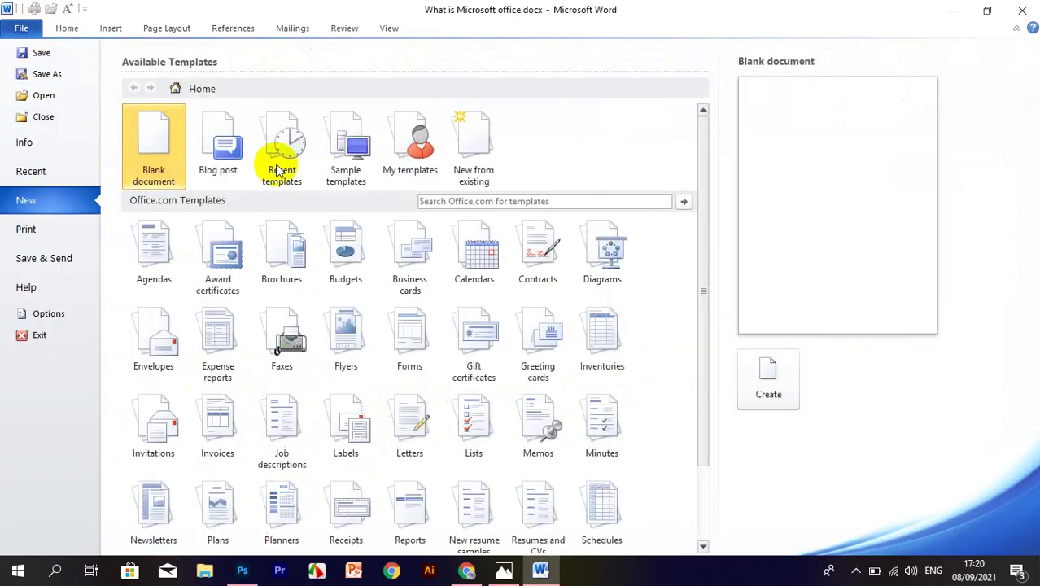
pyautogui.doubleClick(146, 160)
pyautogui.write('Halkaan waxaa kun baranayanaa cashar cusb oo ku saabsan cut and copy')
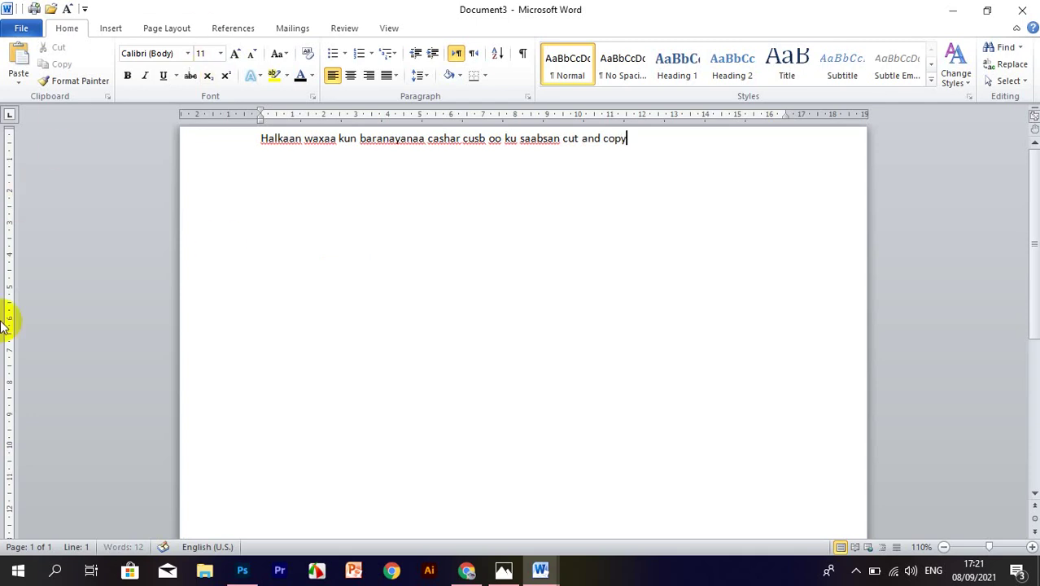
# Select the whole 'Halkaan waxaa ... cut and copy' sentence and copy it to the clipboard
pyautogui.click(520, 140)
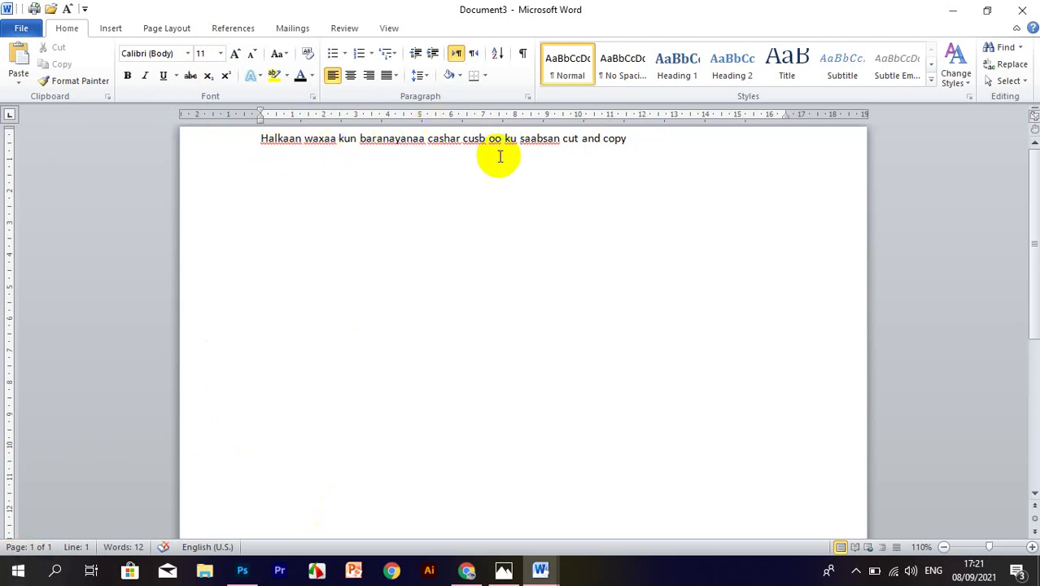
pyautogui.moveTo(638, 137); pyautogui.dragTo(537, 155)
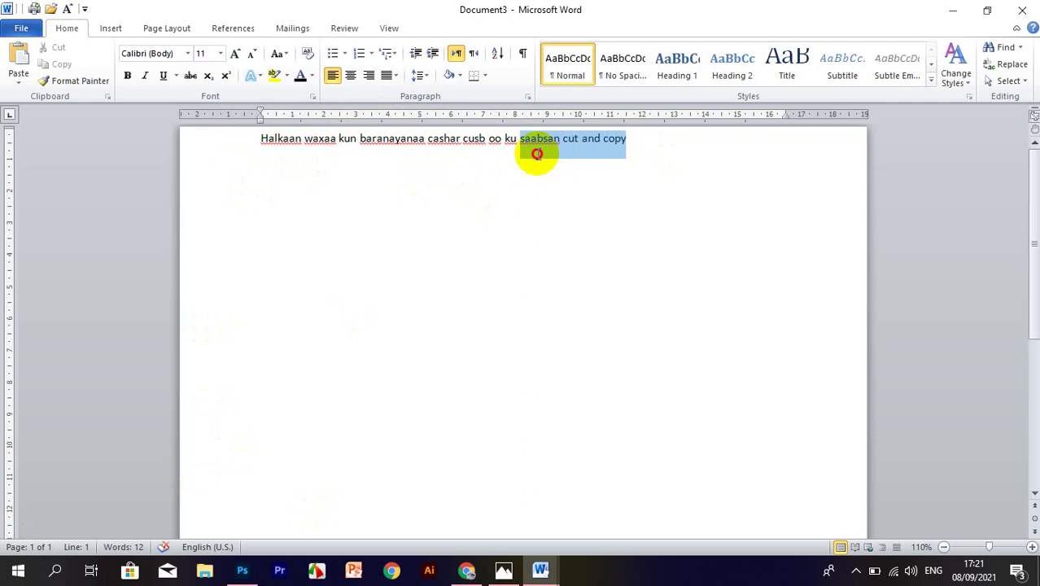
pyautogui.click(616, 138)
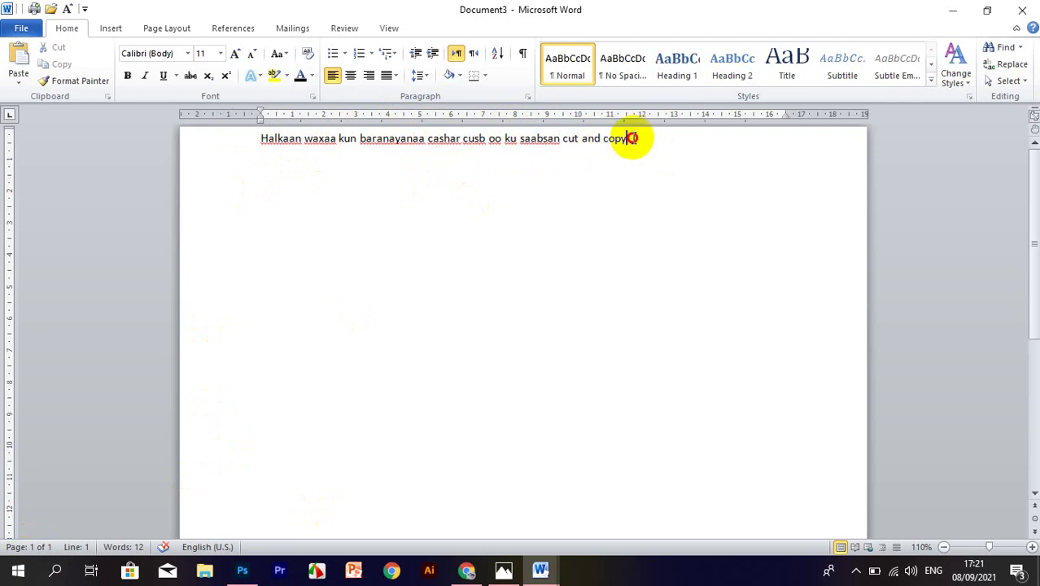
pyautogui.moveTo(632, 139); pyautogui.dragTo(279, 147)
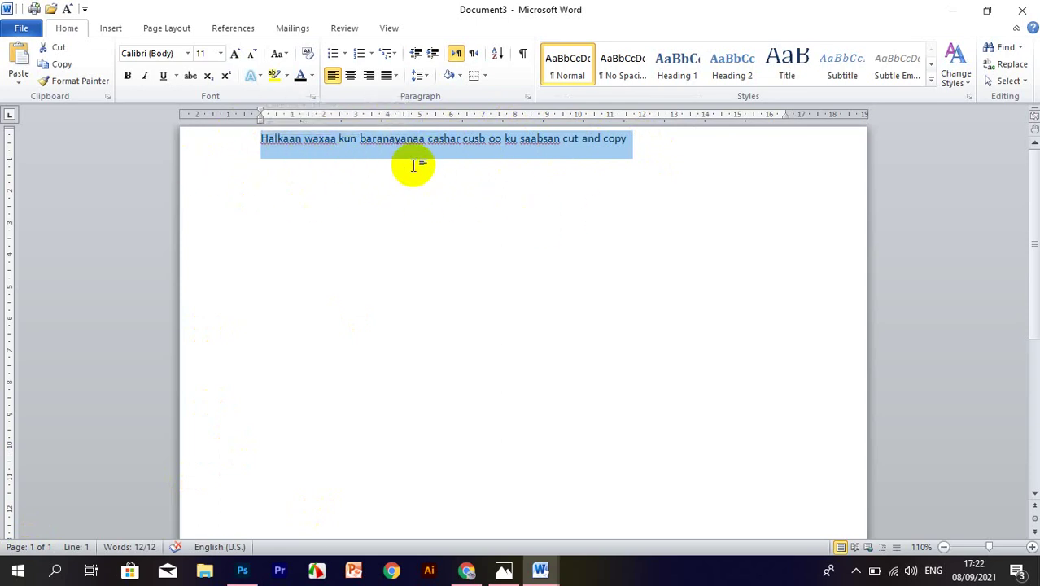
pyautogui.click(63, 65)
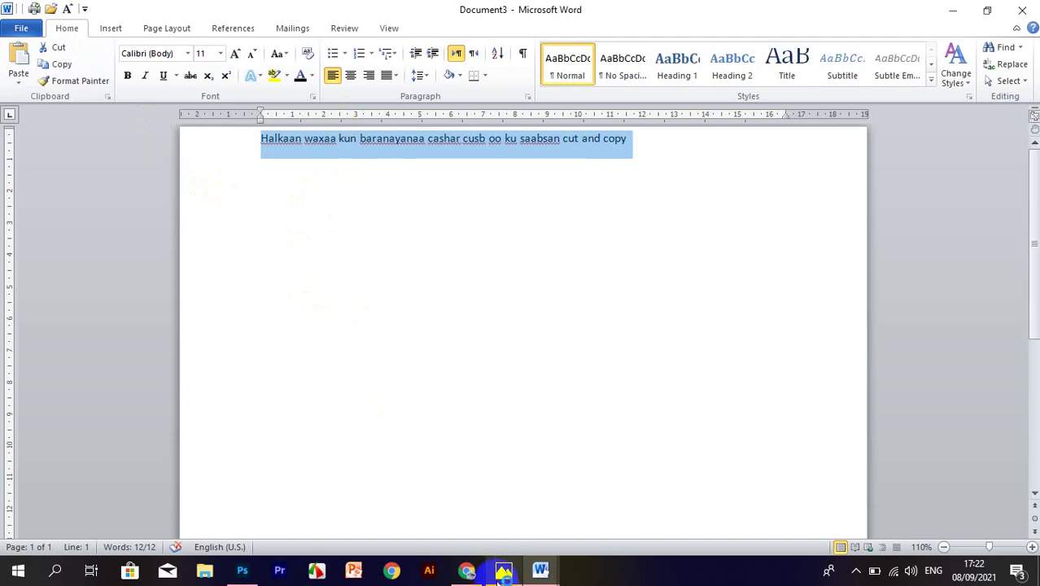
pyautogui.click(538, 572)
# Switch to the 'What is Microsoft office' lesson and scroll down to the paste explanation
pyautogui.click(500, 529)
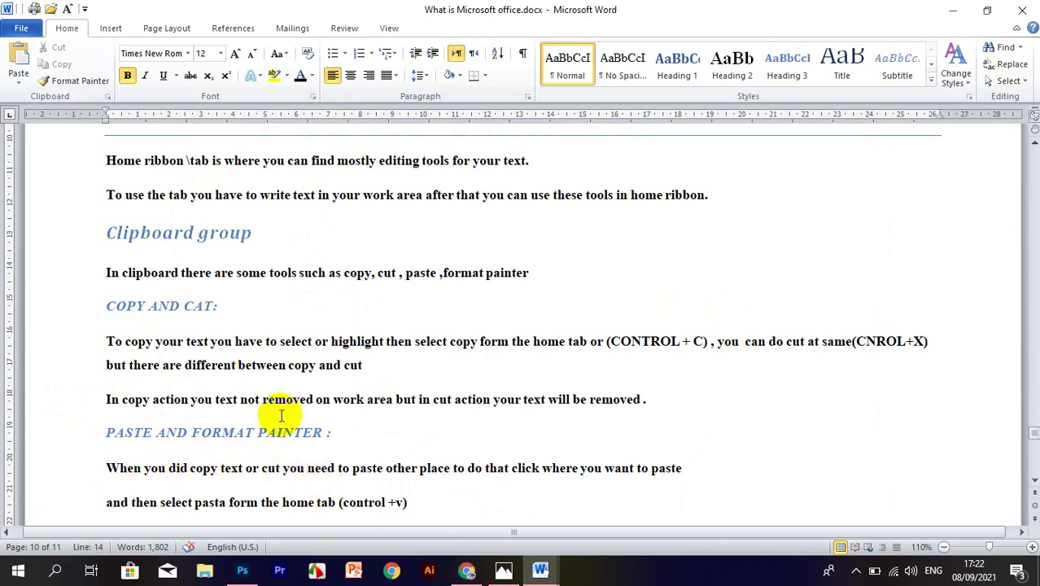
pyautogui.scroll(-1, 235, 437)
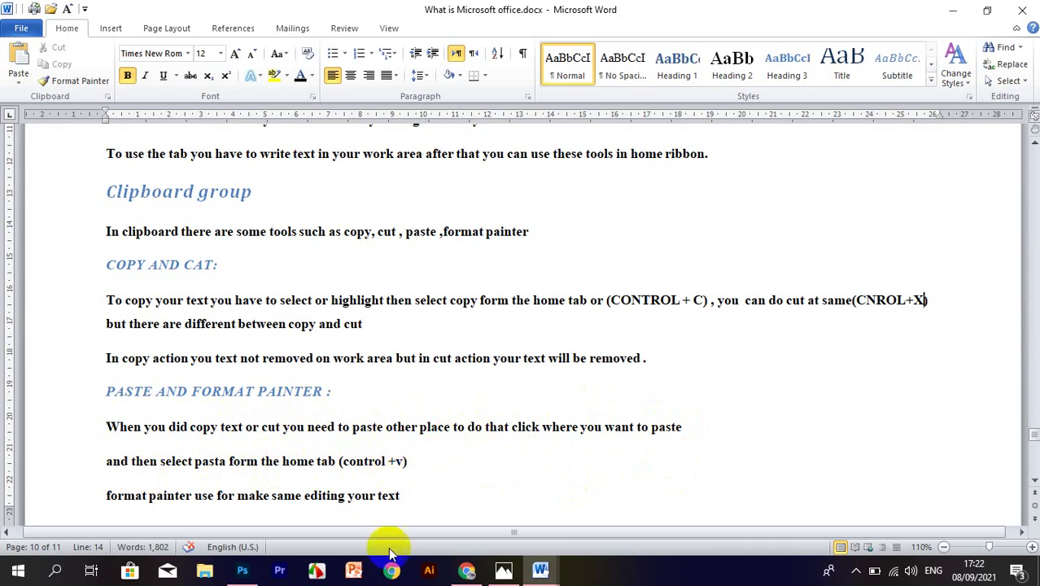
# Switch to Document3, select the first sentence, then deselect it
pyautogui.moveTo(545, 572)
pyautogui.click(552, 457)
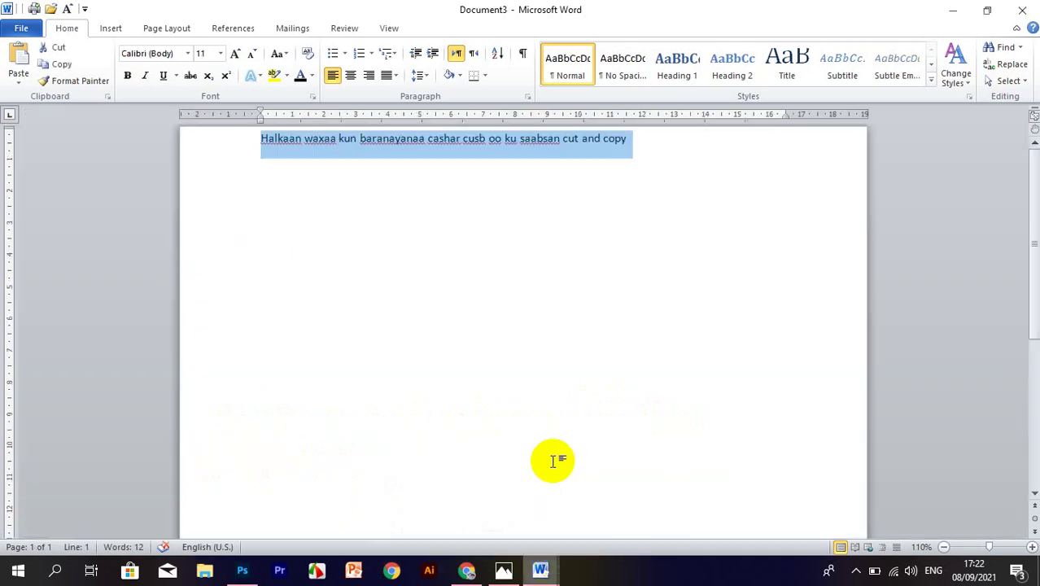
pyautogui.click(256, 351)
pyautogui.click(236, 312)
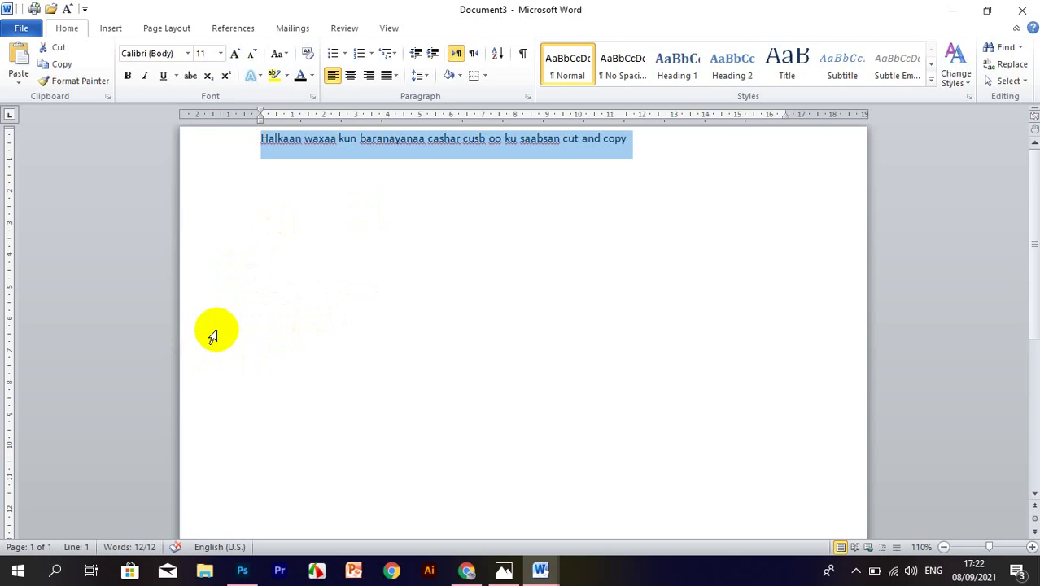
pyautogui.click(636, 149)
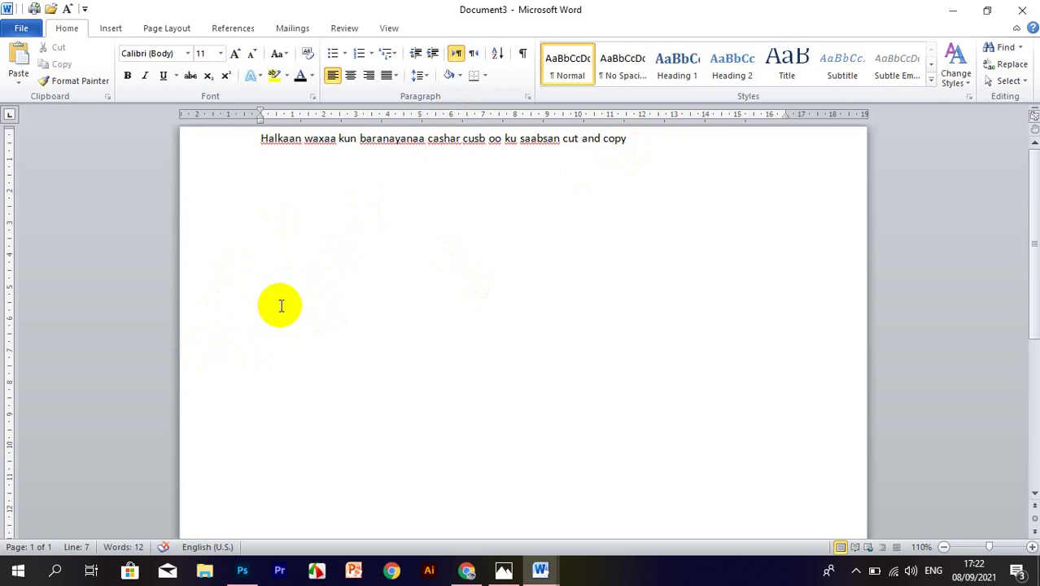
# Paste the copied sentence on the empty line and show its Paste Options with Ctrl
pyautogui.click(21, 69)
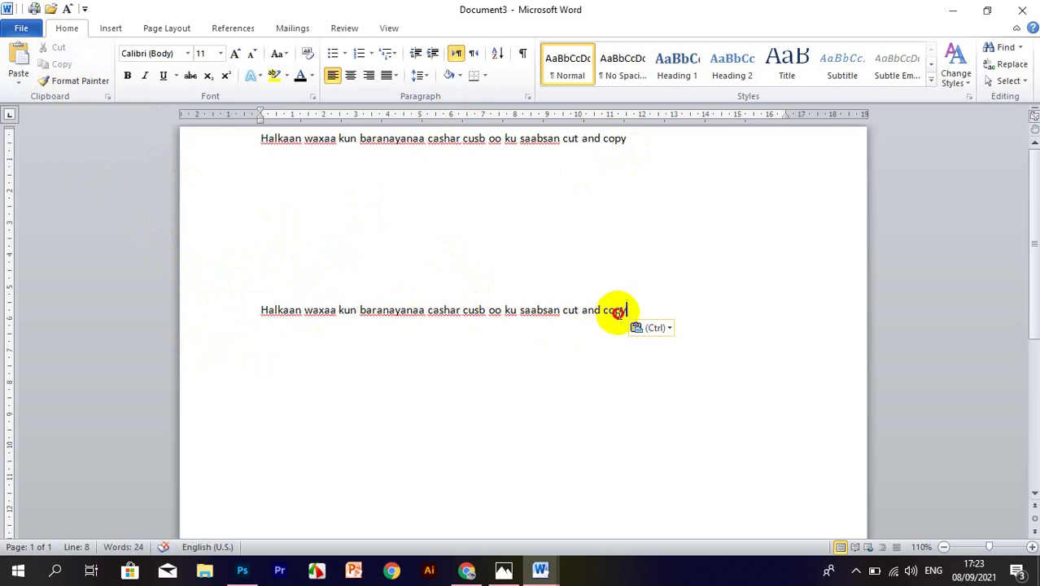
pyautogui.moveTo(618, 312); pyautogui.dragTo(262, 310)
pyautogui.click(413, 310)
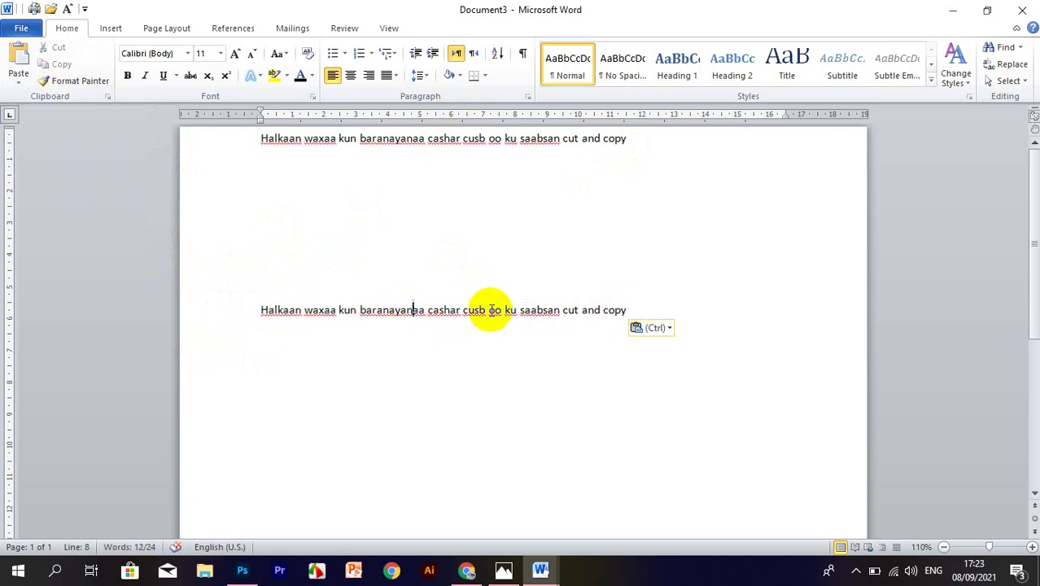
pyautogui.click(620, 310)
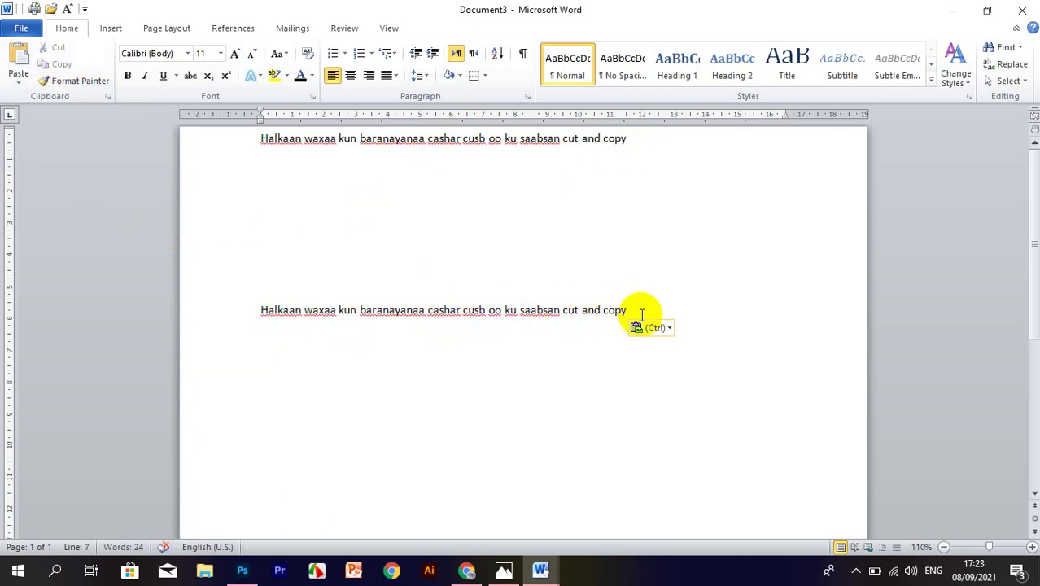
pyautogui.press('ctrl')
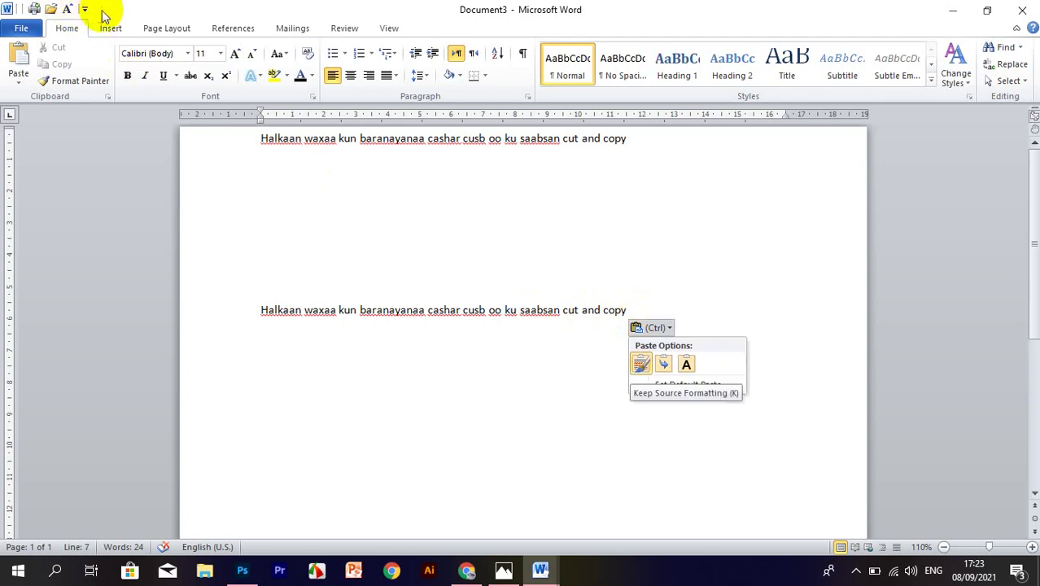
# Add Redo to the Quick Access Toolbar and redo the paste once
pyautogui.click(86, 8)
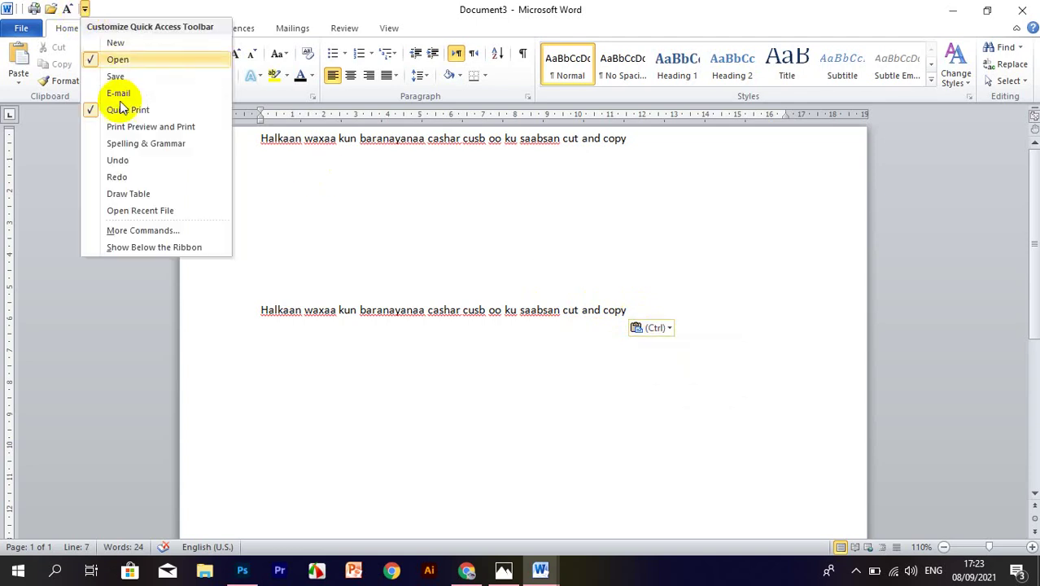
pyautogui.click(120, 176)
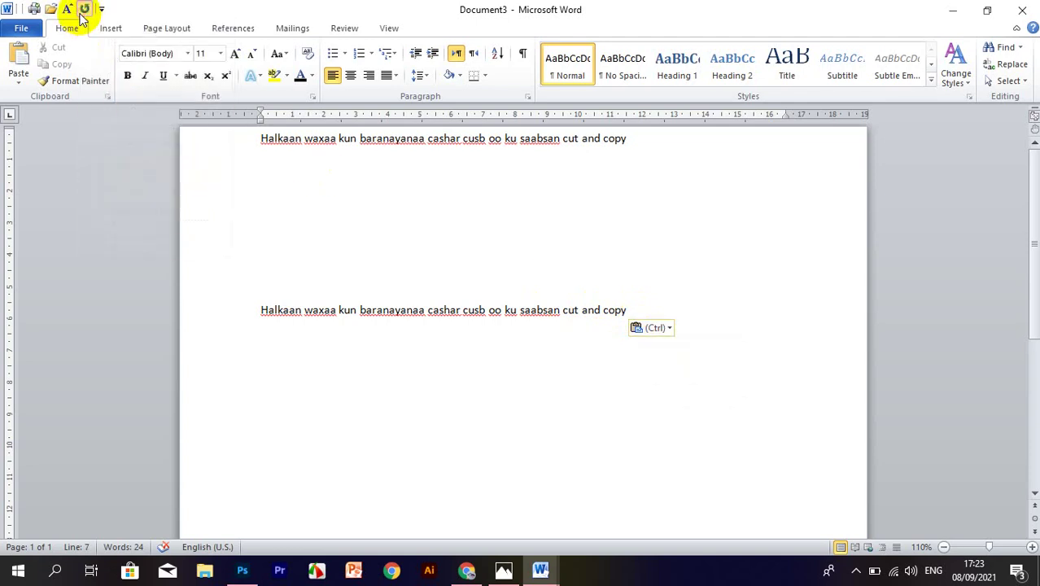
pyautogui.click(83, 12)
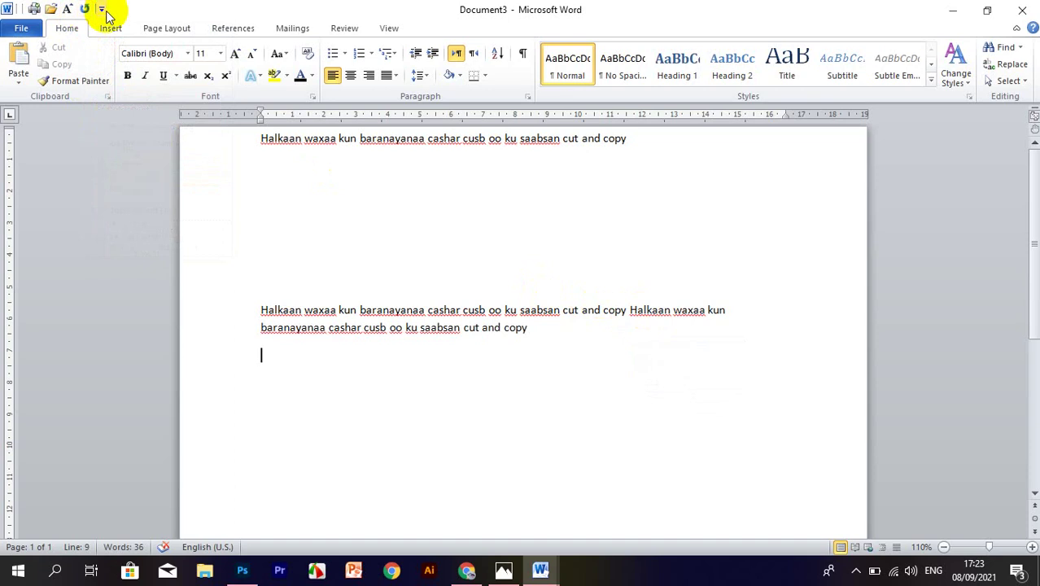
# Add Undo to the Quick Access Toolbar and undo both pastes, leaving only the original sentence
pyautogui.click(105, 10)
pyautogui.click(130, 159)
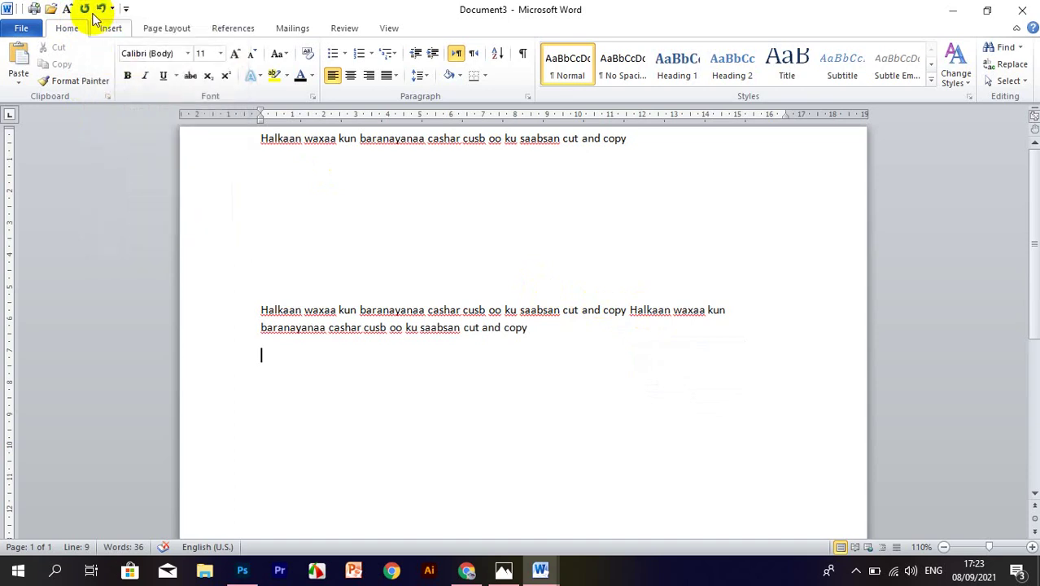
pyautogui.click(99, 11)
pyautogui.click(101, 12)
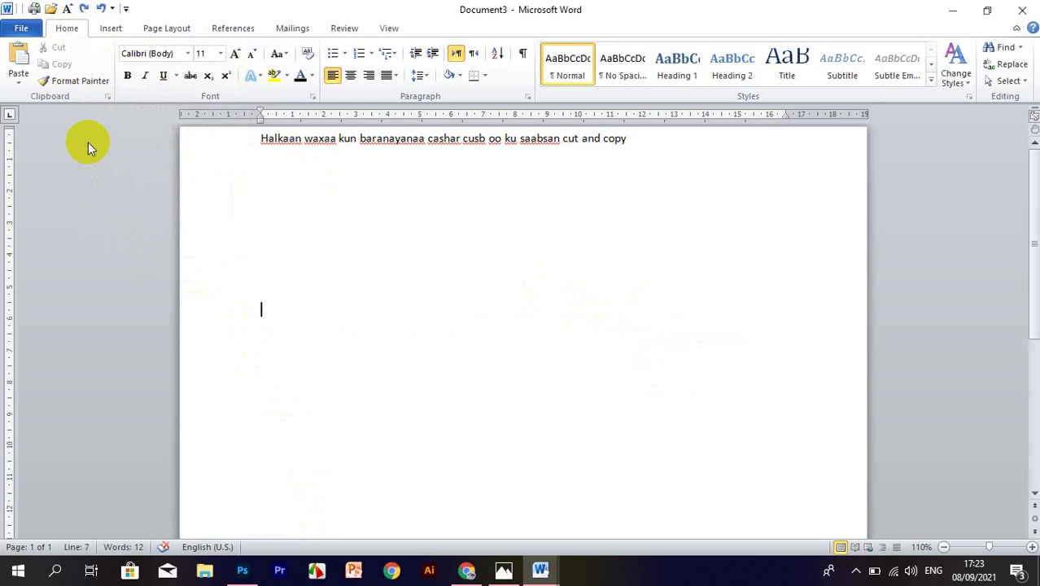
# Paste the sentence twice below, the second time with Keep Source Formatting
pyautogui.hotkey('ctrl', 'v')
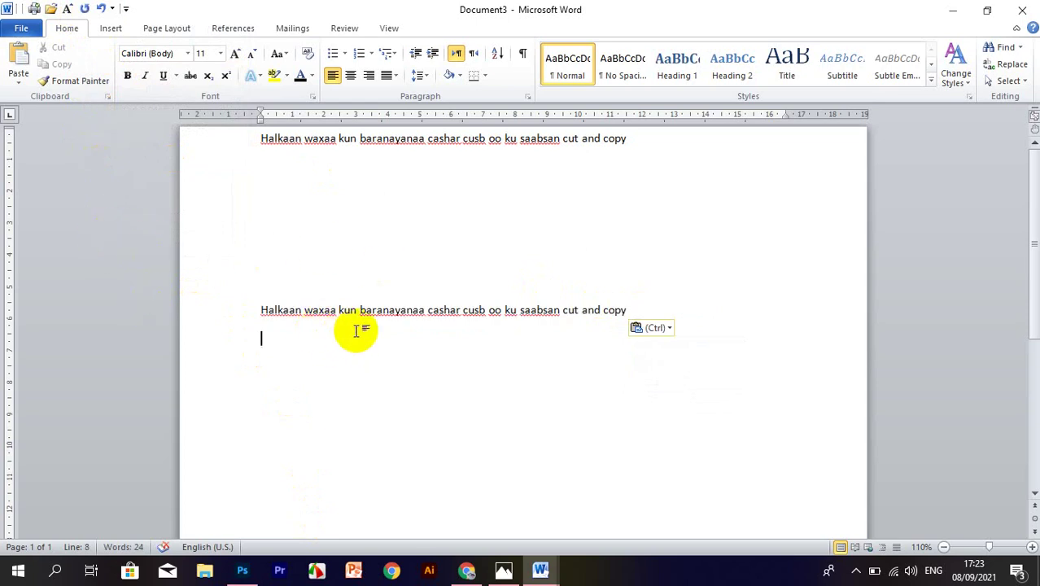
pyautogui.rightClick(317, 348)
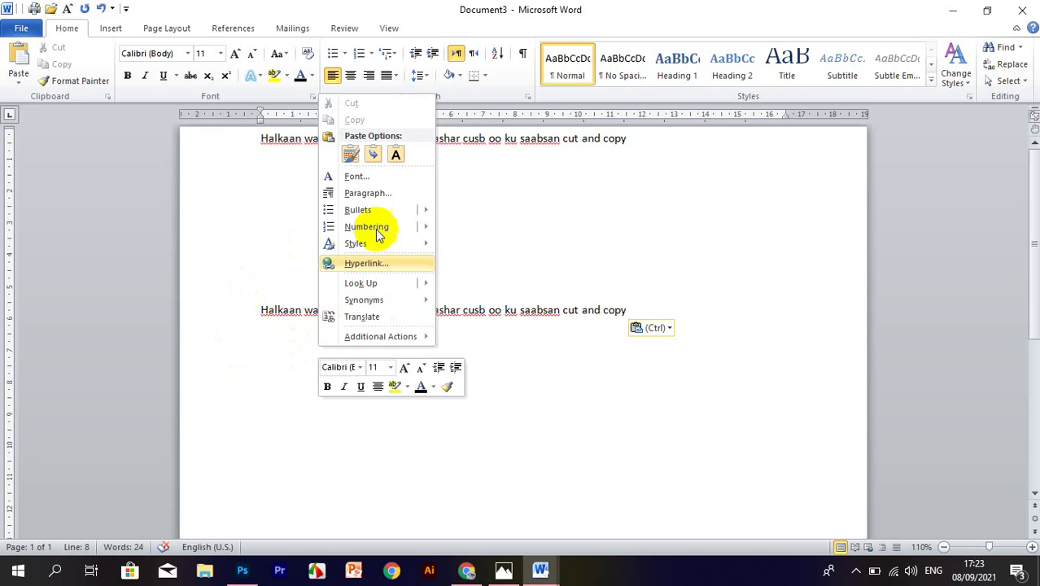
pyautogui.click(353, 154)
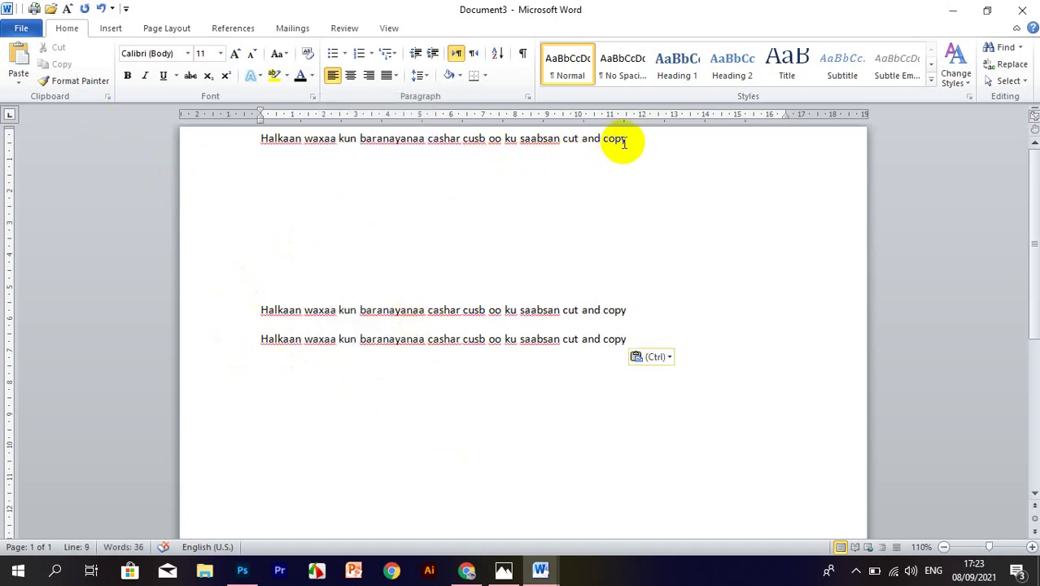
# Undo an accidental word move, then cut the original top sentence
pyautogui.moveTo(631, 141); pyautogui.dragTo(362, 140)
pyautogui.hotkey('ctrl', 'z')
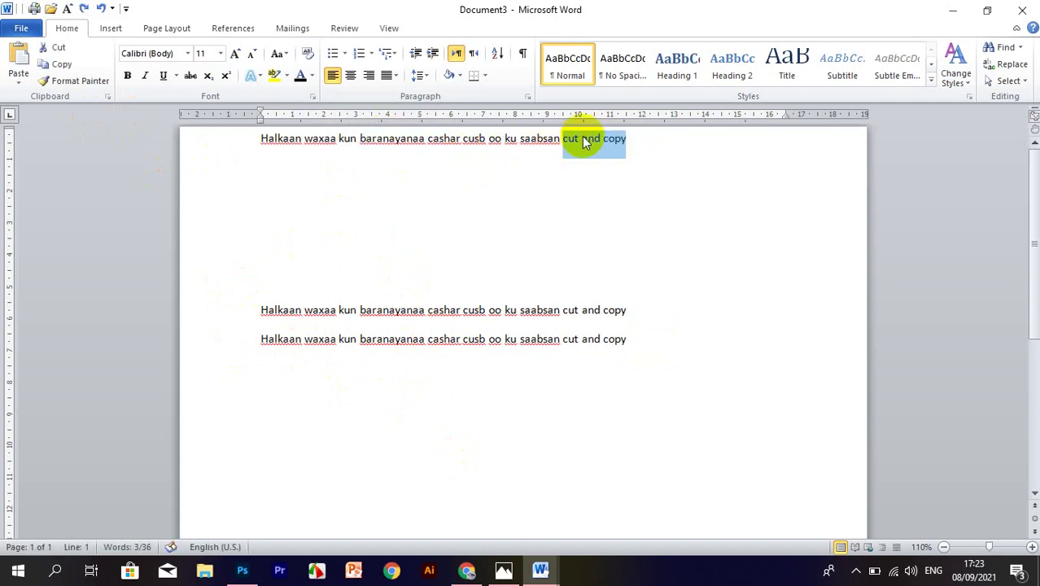
pyautogui.click(584, 140)
pyautogui.moveTo(608, 144); pyautogui.dragTo(255, 145)
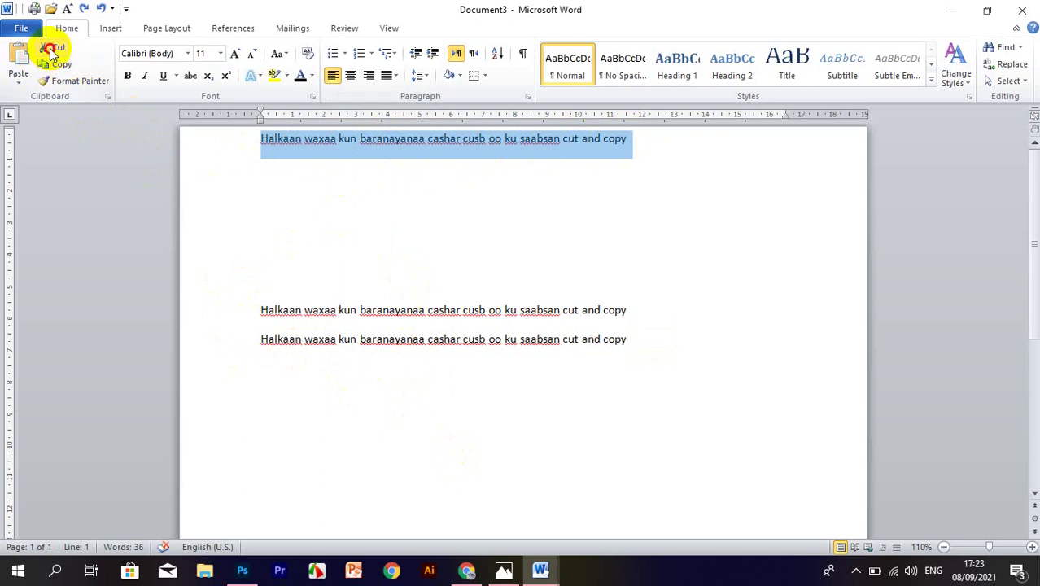
pyautogui.click(51, 50)
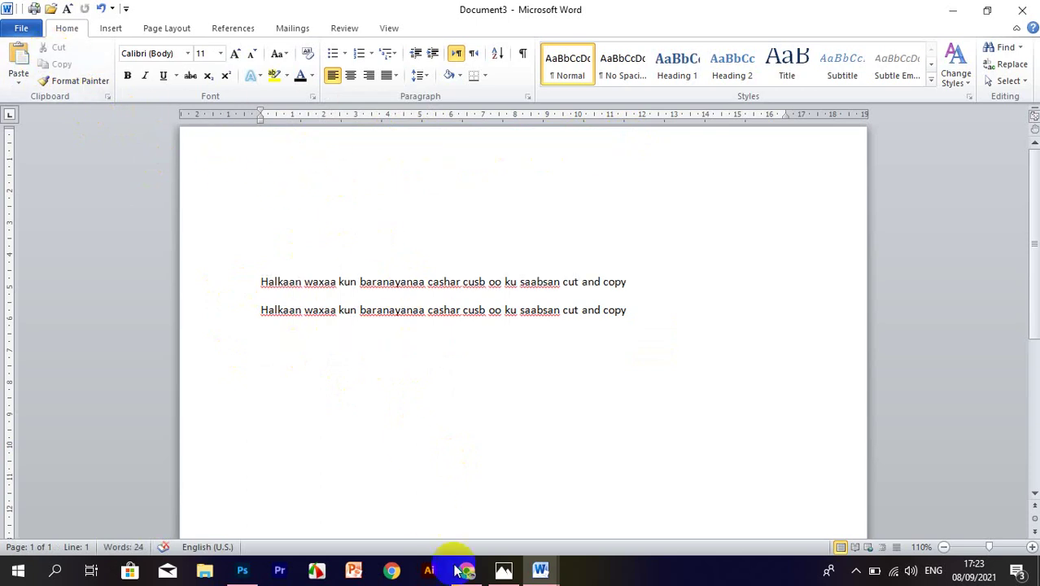
pyautogui.moveTo(540, 573)
pyautogui.click(495, 516)
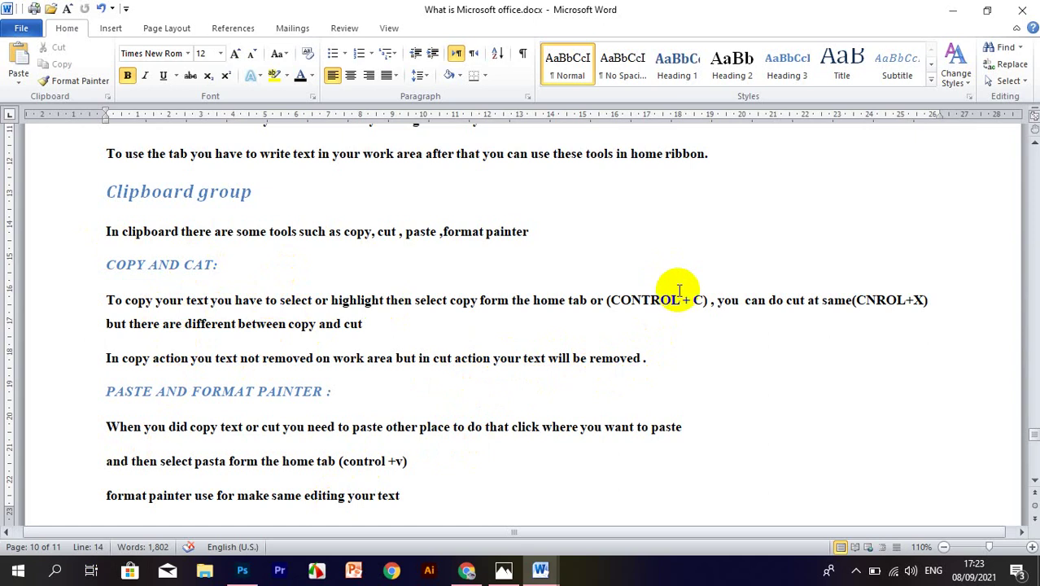
pyautogui.moveTo(539, 569)
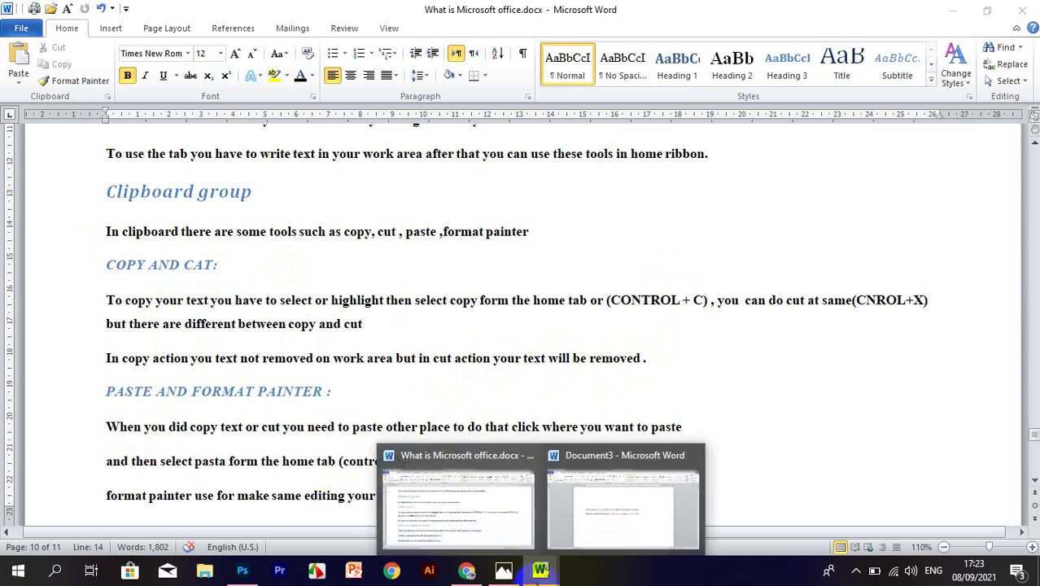
pyautogui.click(623, 506)
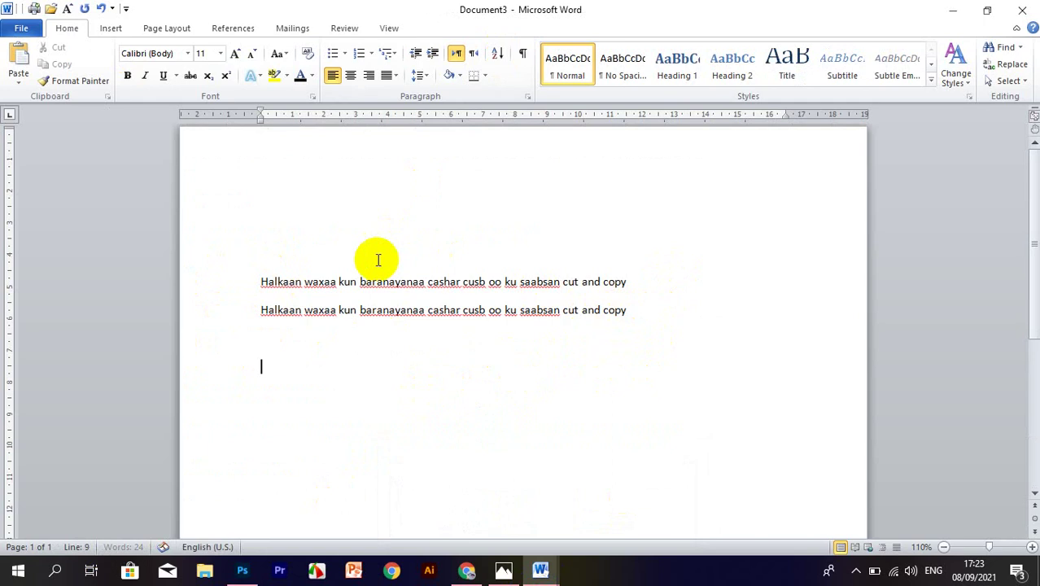
# Paste the cut sentence onto an empty line above the two copies, making three in total
pyautogui.click(336, 211)
pyautogui.click(359, 238)
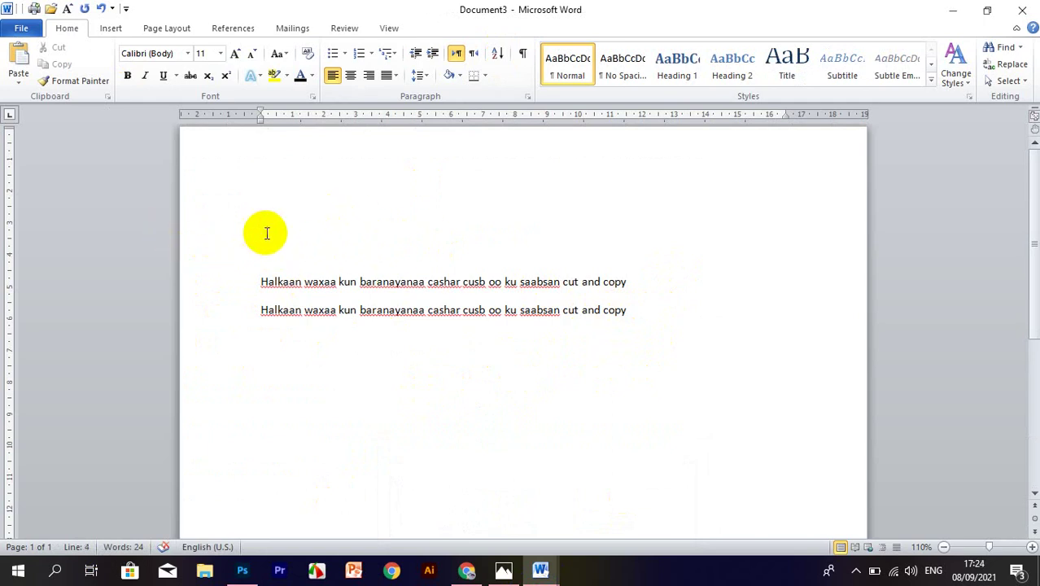
pyautogui.click(18, 53)
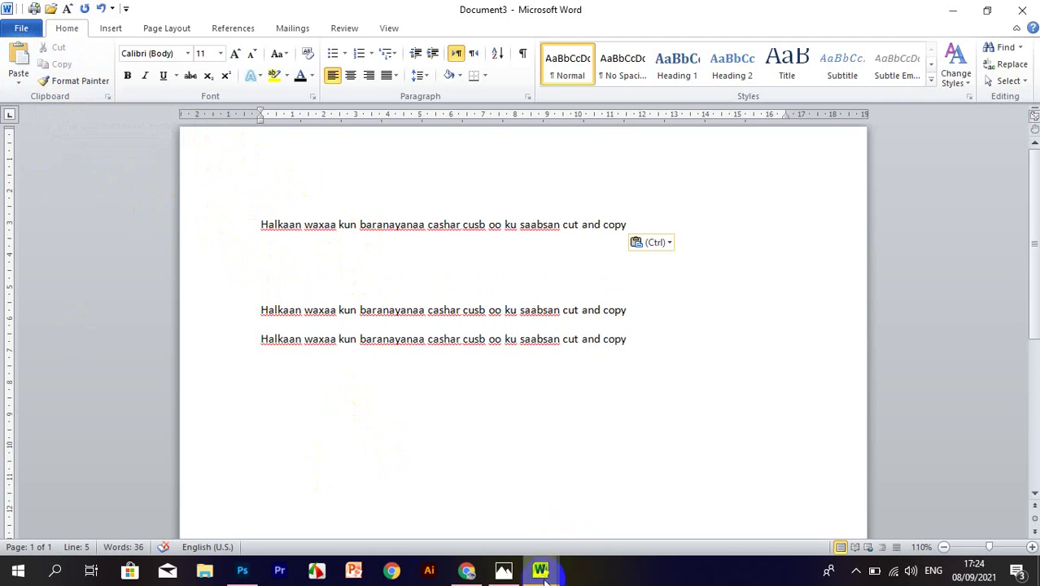
# In the lesson, change 'for' to 'to' in the Format Painter line, then go back to Document3
pyautogui.moveTo(540, 576)
pyautogui.click(506, 465)
pyautogui.scroll(-2, 302, 325)
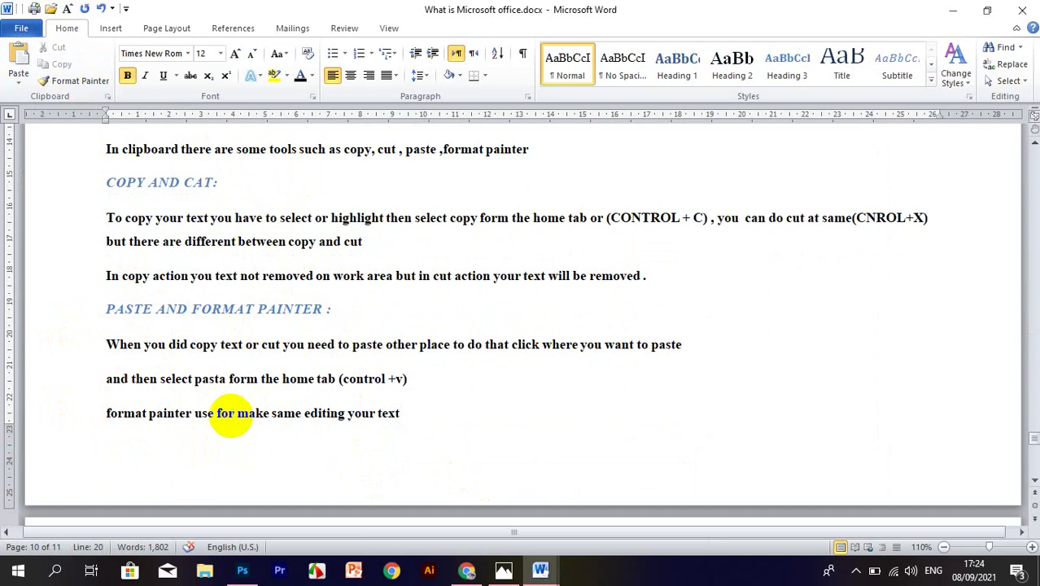
pyautogui.click(231, 413)
pyautogui.hotkey('ctrl', 'Return')
pyautogui.hotkey('ctrl', 'z')
pyautogui.hotkey('ctrl', 'z')
pyautogui.write('t')
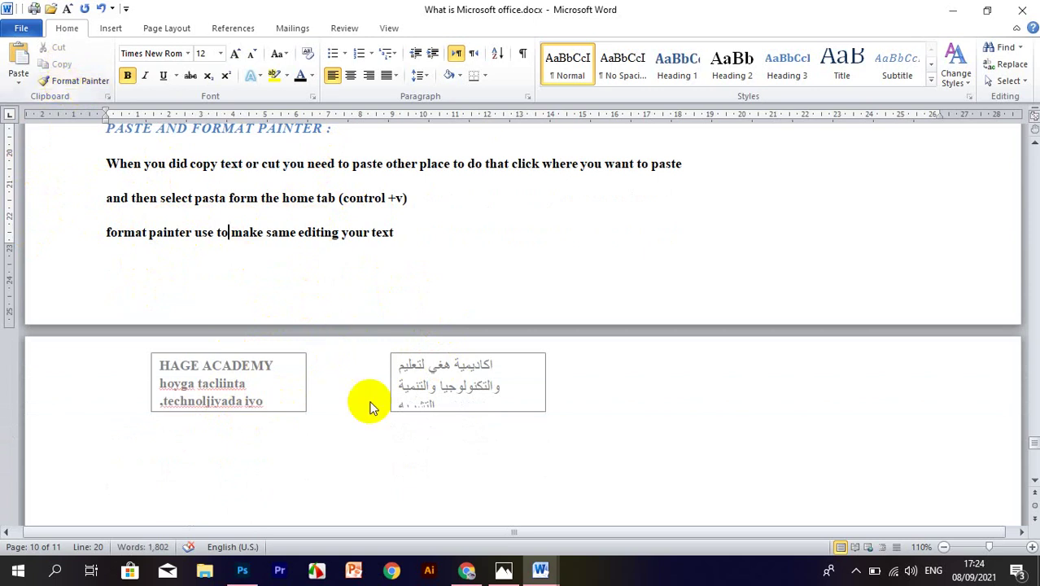
pyautogui.moveTo(540, 569)
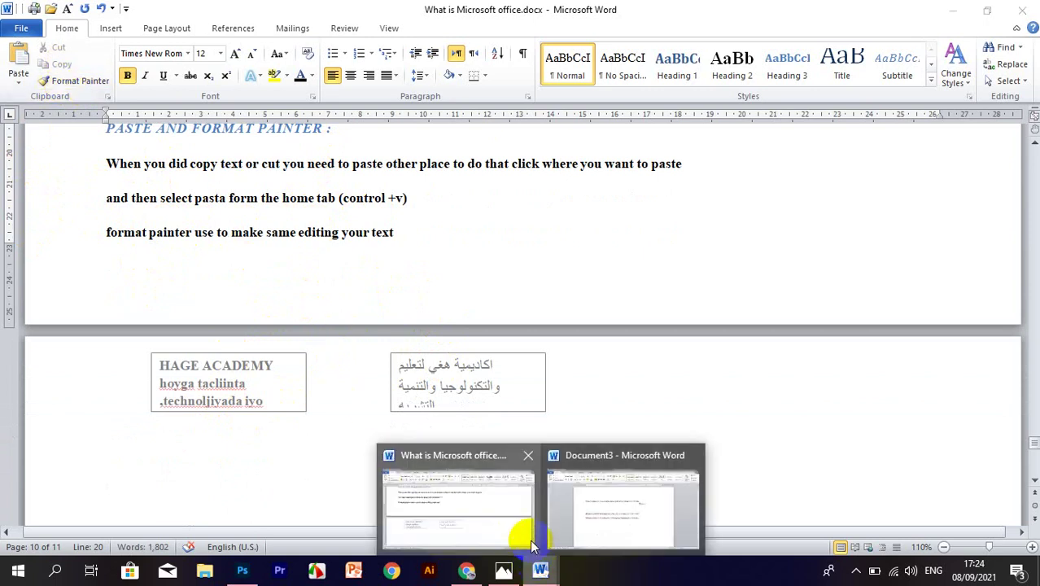
pyautogui.click(607, 499)
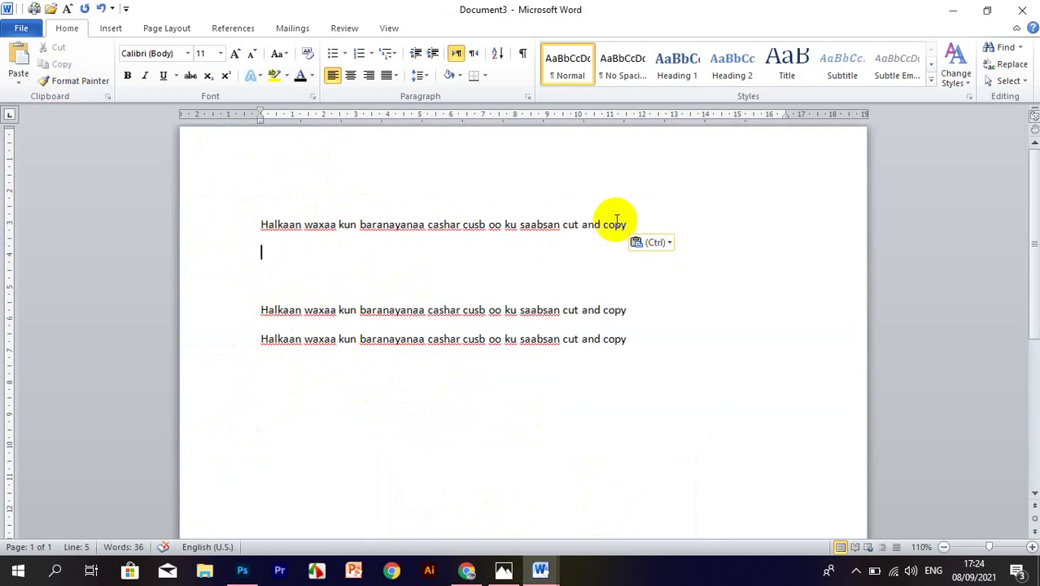
# Make the top sentence of Document3 bold
pyautogui.moveTo(610, 224); pyautogui.dragTo(269, 231)
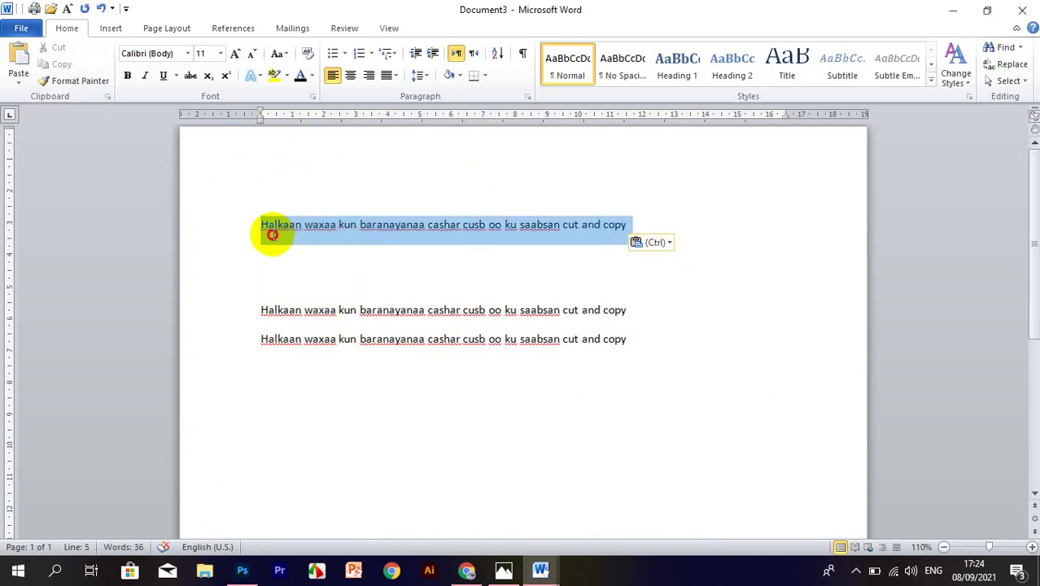
pyautogui.click(126, 80)
pyautogui.click(366, 242)
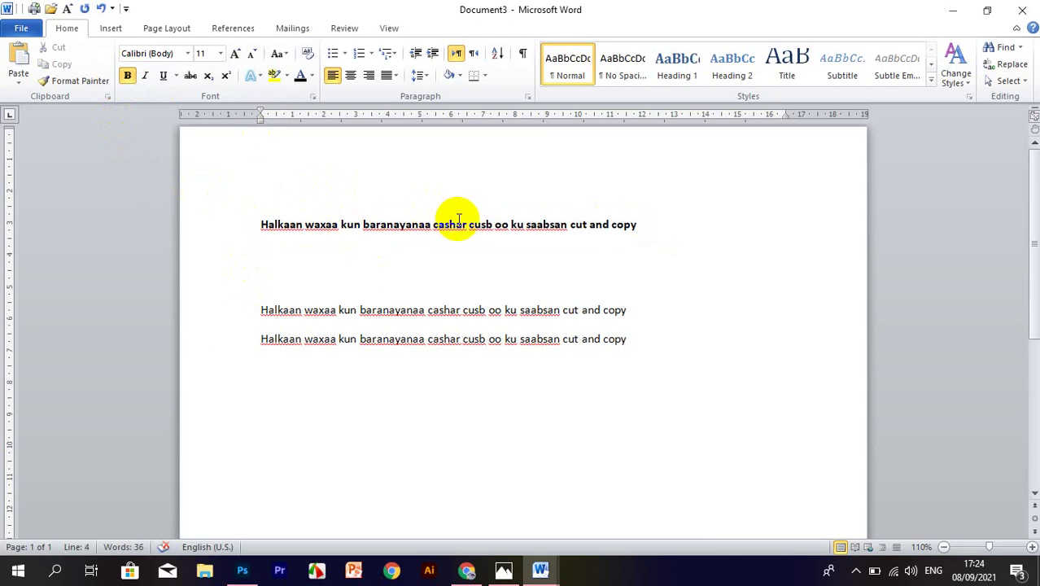
# Use Format Painter to copy the second line's plain formatting onto the bold first line
pyautogui.moveTo(641, 225); pyautogui.dragTo(365, 206)
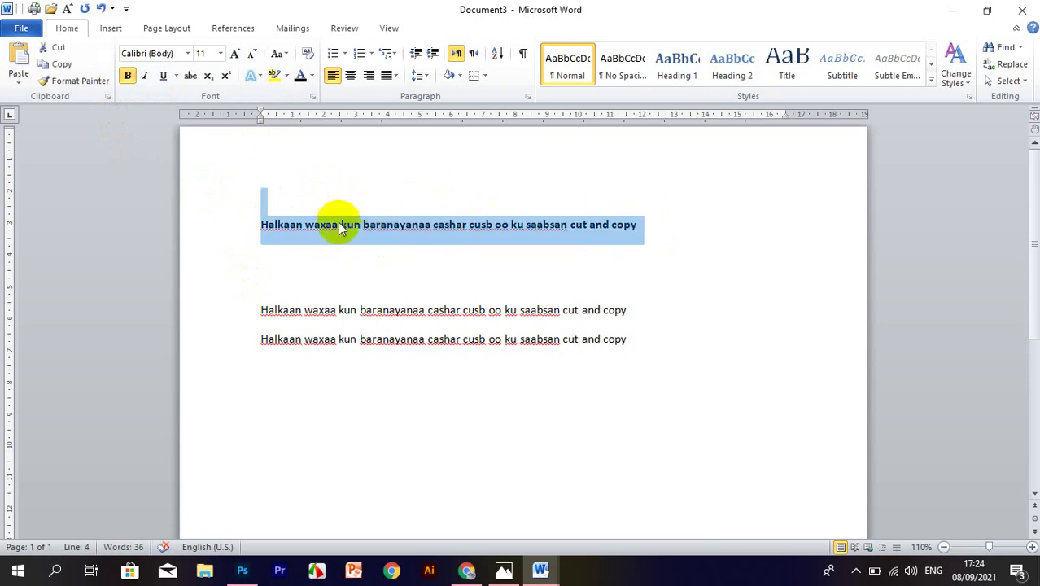
pyautogui.click(73, 81)
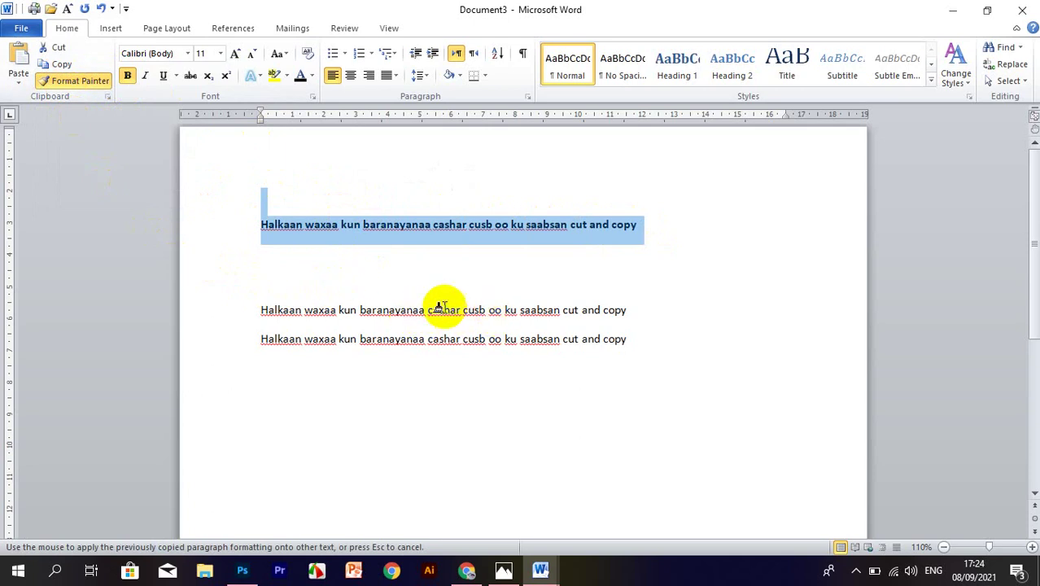
pyautogui.moveTo(358, 309); pyautogui.dragTo(373, 310)
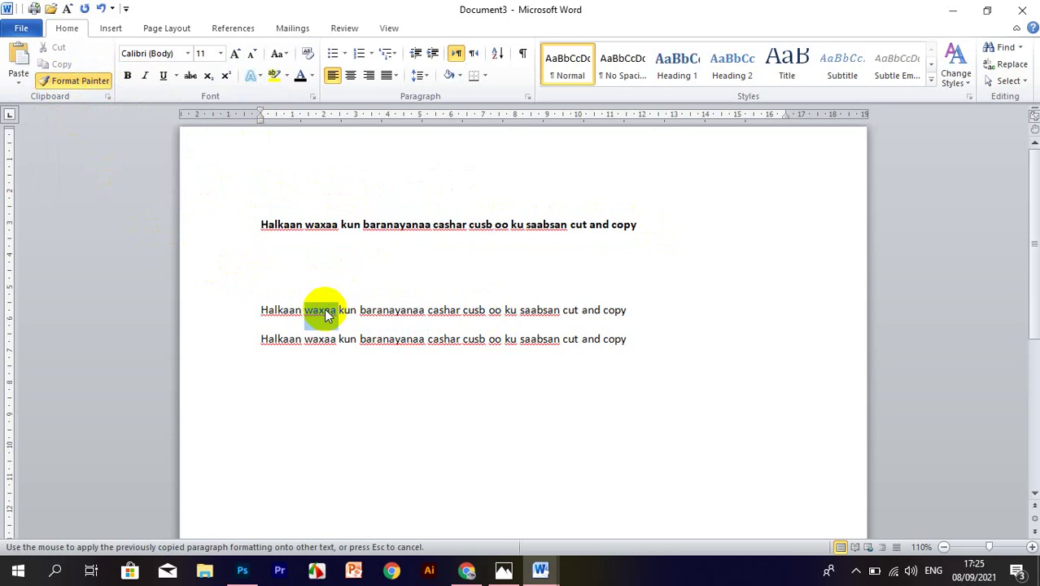
pyautogui.tripleClick(325, 312)
pyautogui.click(377, 313)
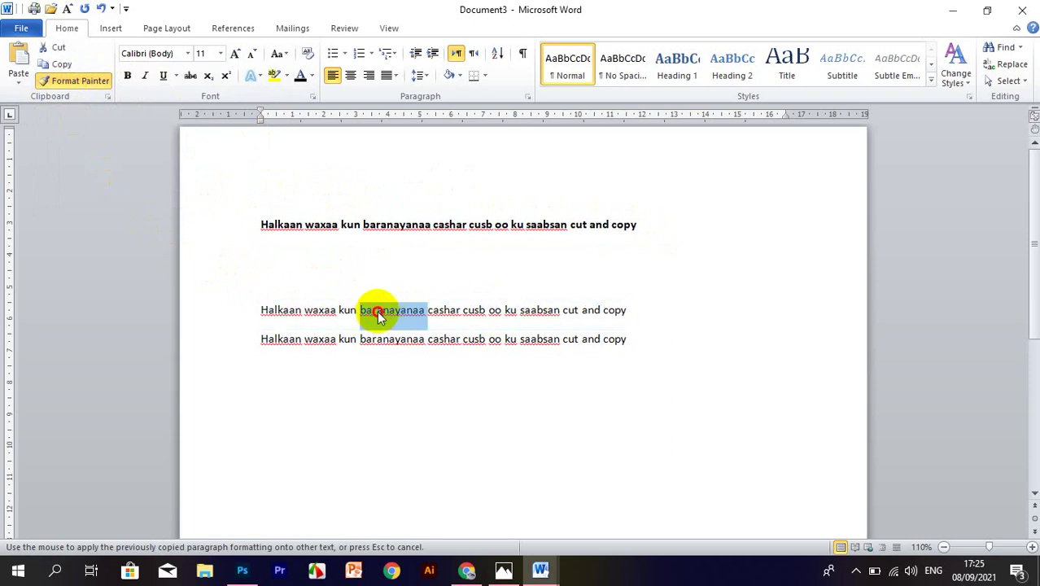
pyautogui.click(339, 230)
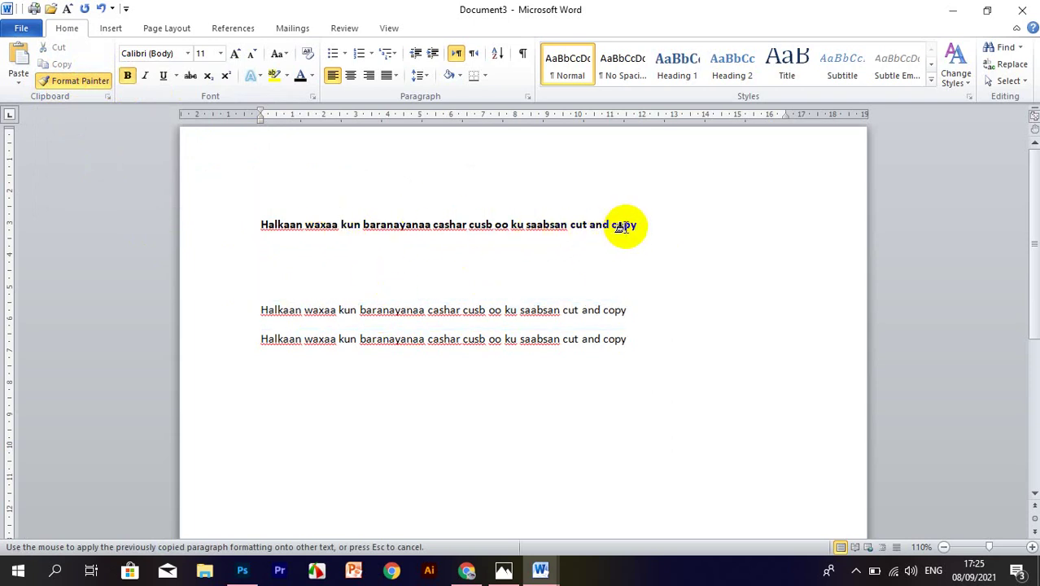
pyautogui.moveTo(632, 230); pyautogui.dragTo(272, 241)
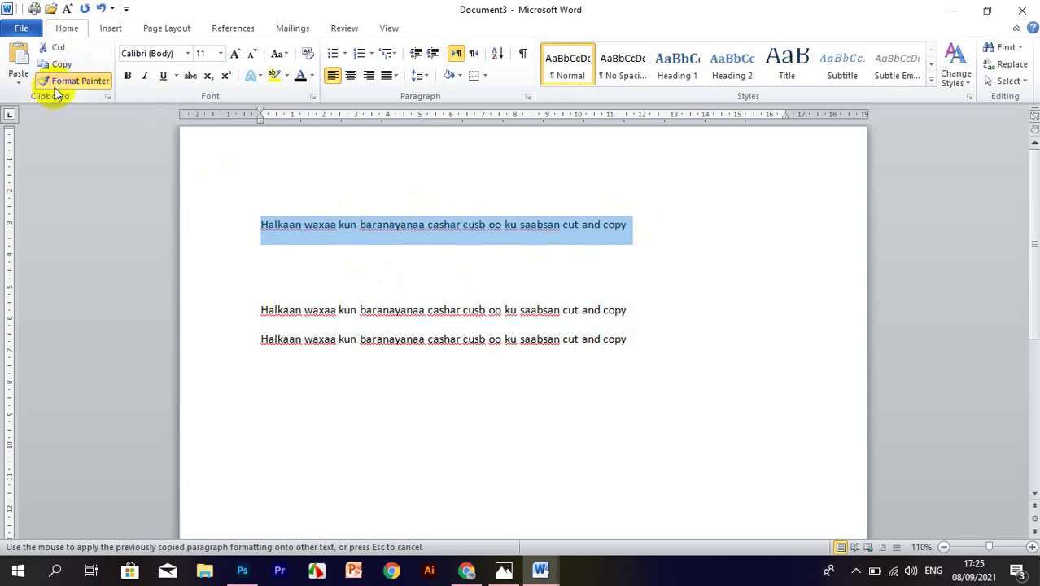
pyautogui.moveTo(332, 308); pyautogui.dragTo(334, 316)
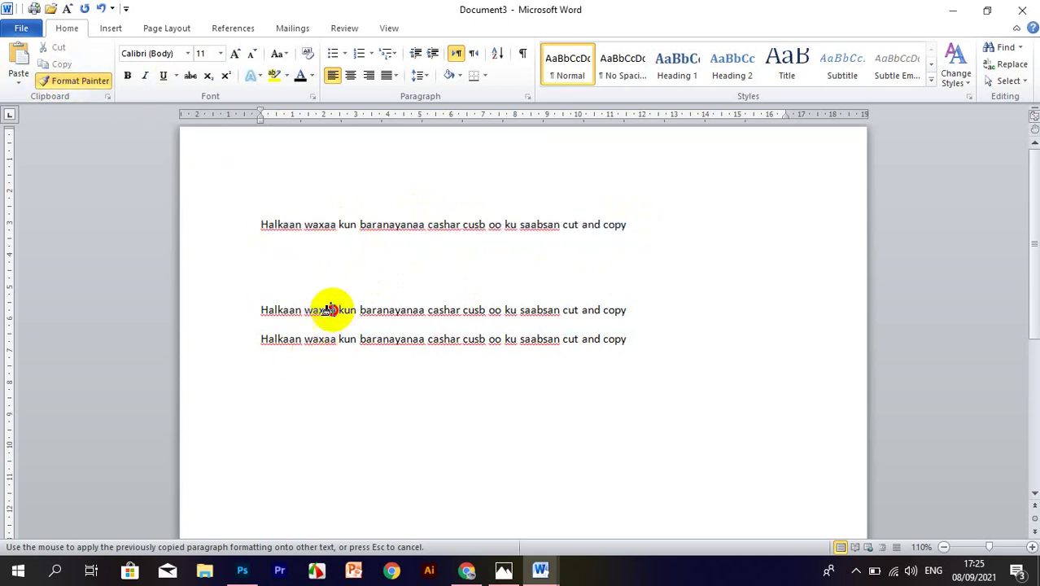
# Select the whole first line of Document3 and make it bold
pyautogui.tripleClick(330, 309)
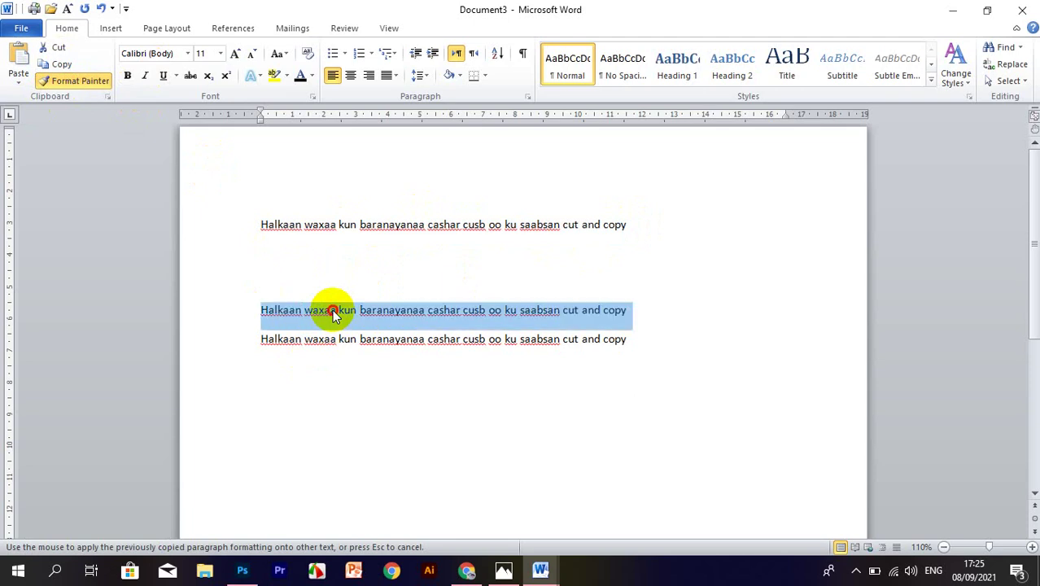
pyautogui.click(321, 227)
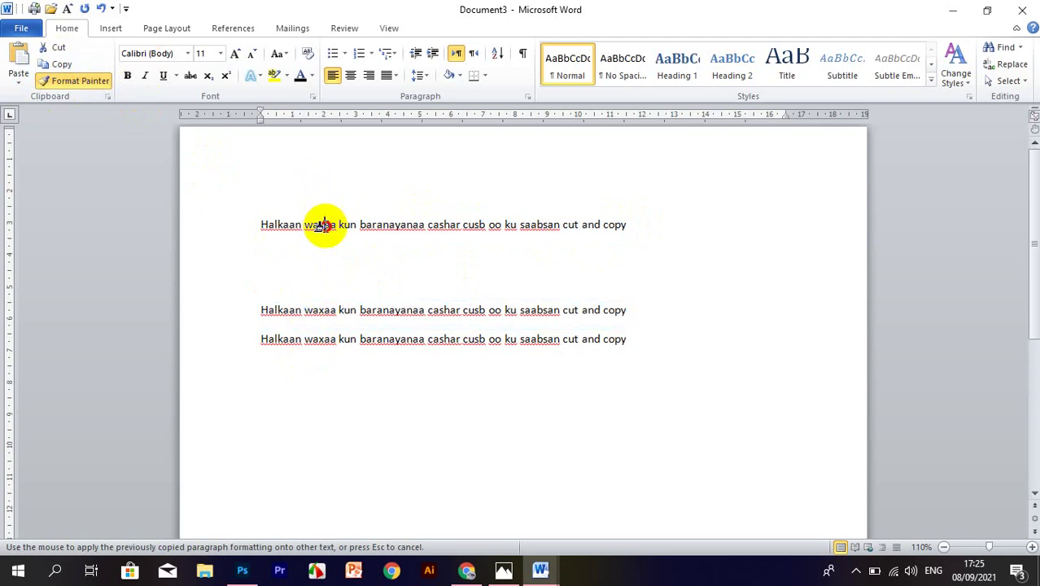
pyautogui.moveTo(606, 228); pyautogui.dragTo(262, 225)
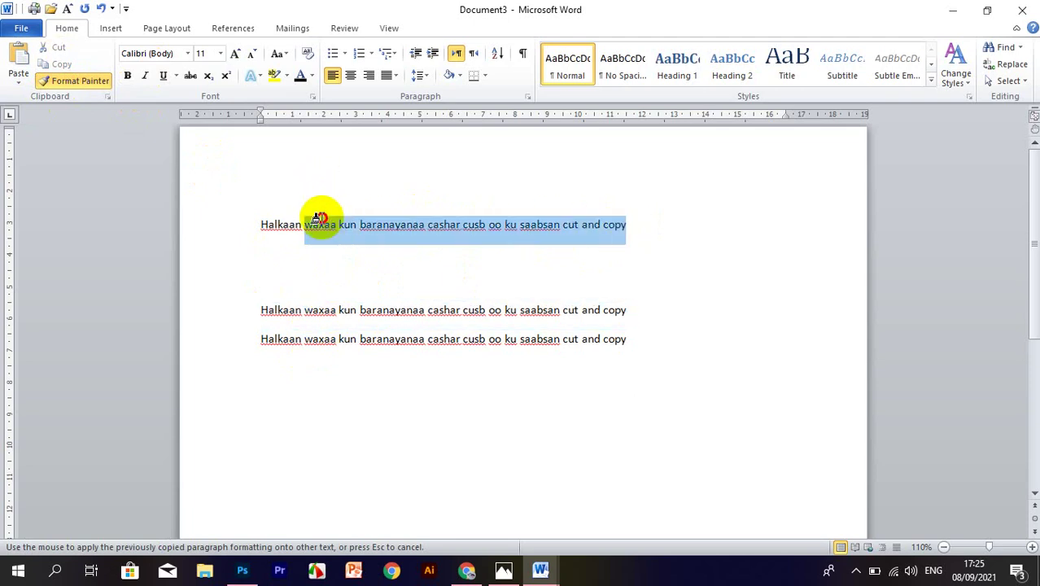
pyautogui.click(128, 78)
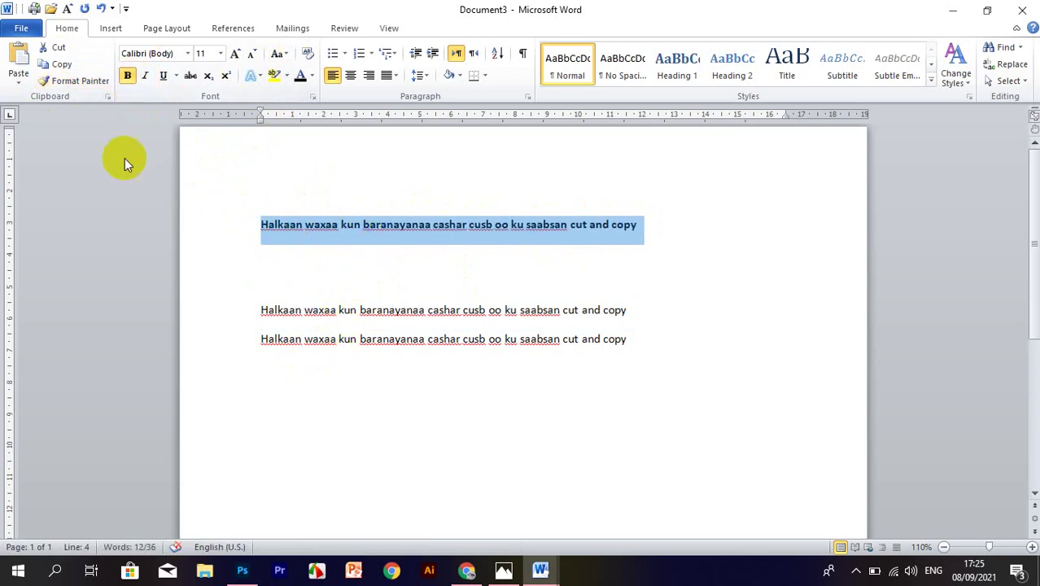
# Apply the first line's bold formatting to every word of lines 2 and 3 with Format Painter
pyautogui.click(81, 81)
pyautogui.click(374, 310)
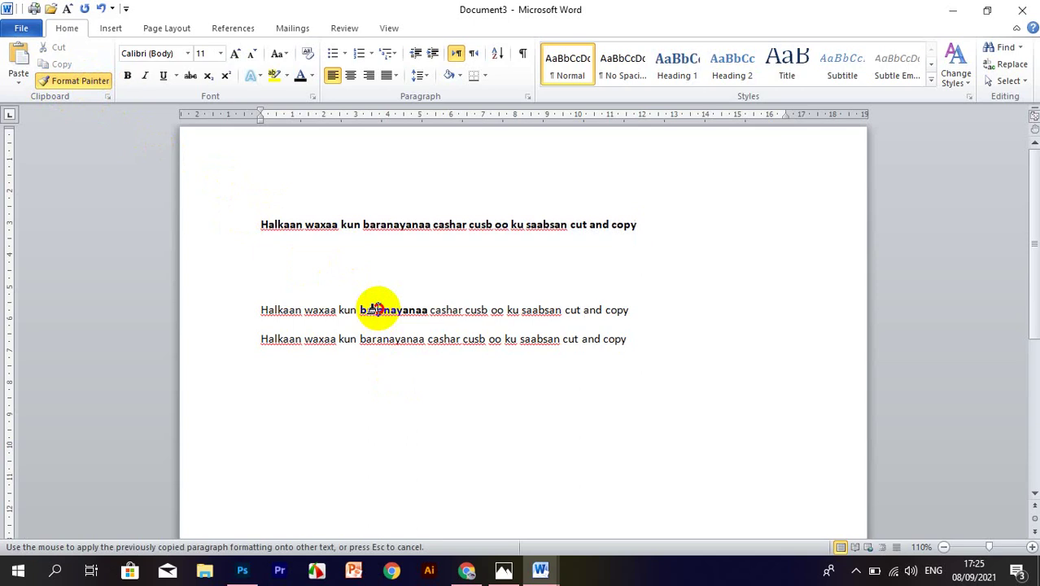
pyautogui.click(319, 310)
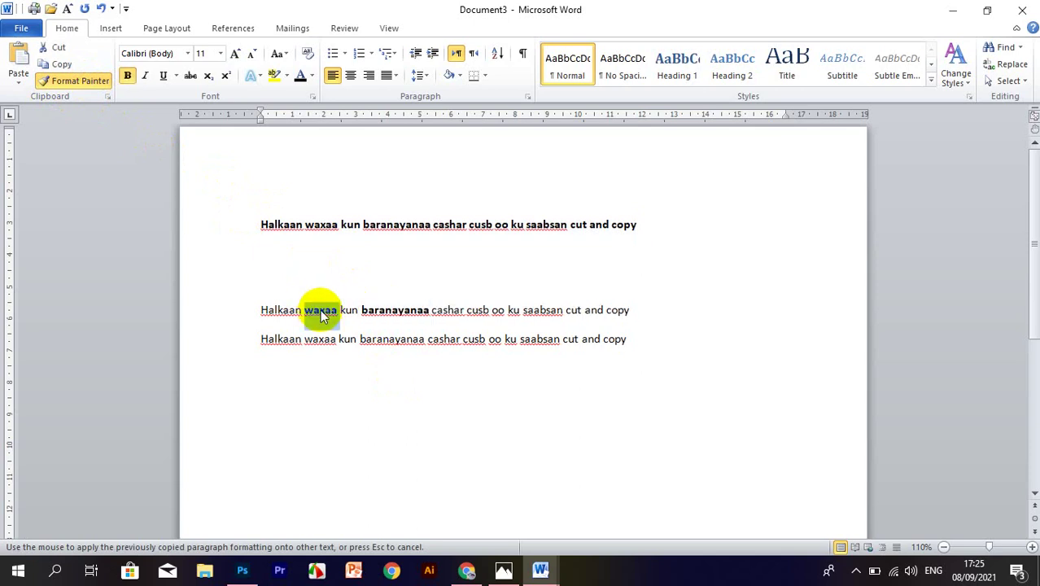
pyautogui.click(285, 310)
pyautogui.click(350, 310)
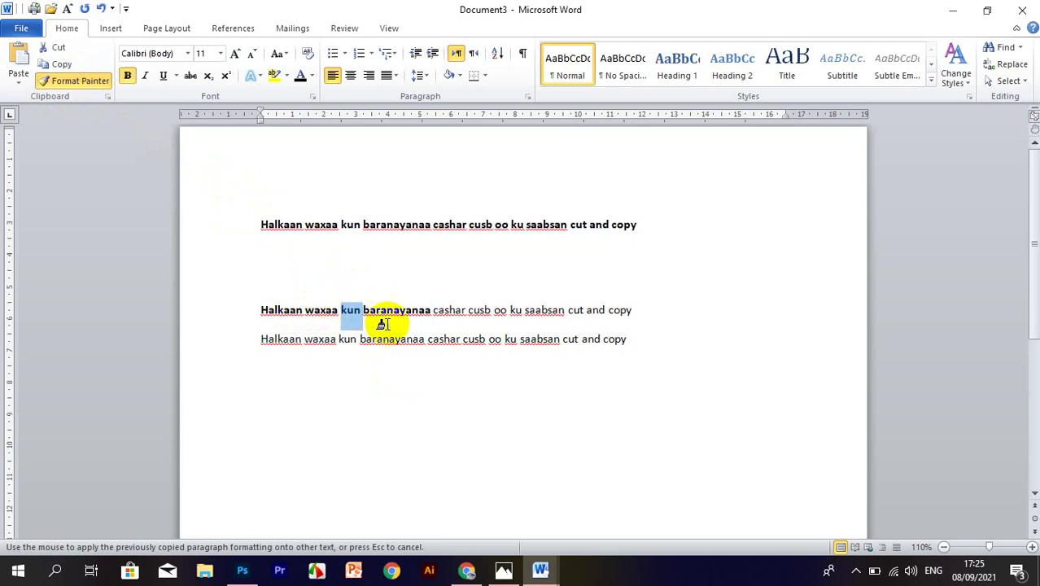
pyautogui.click(452, 311)
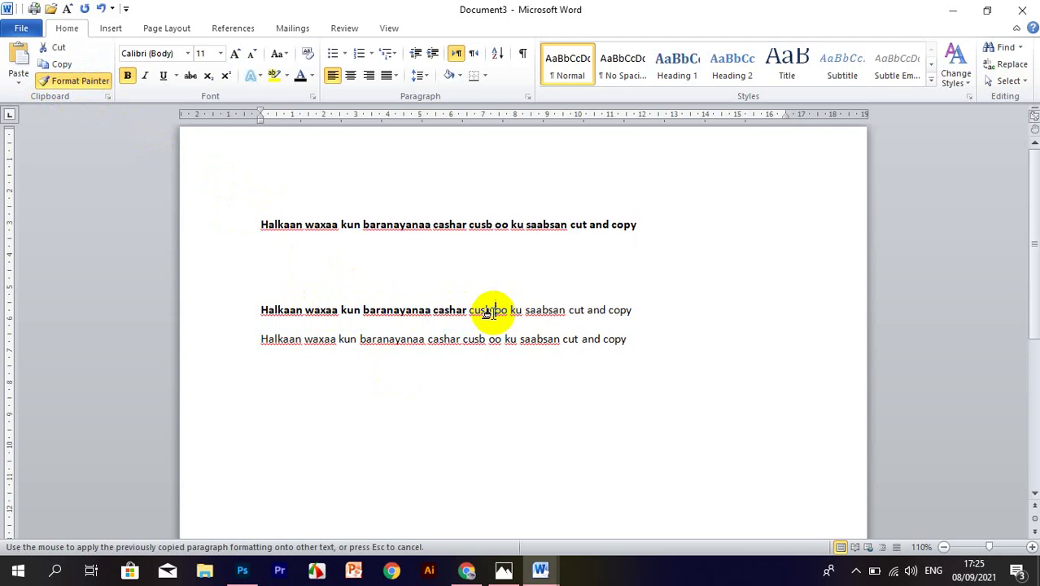
pyautogui.moveTo(477, 313); pyautogui.dragTo(635, 311)
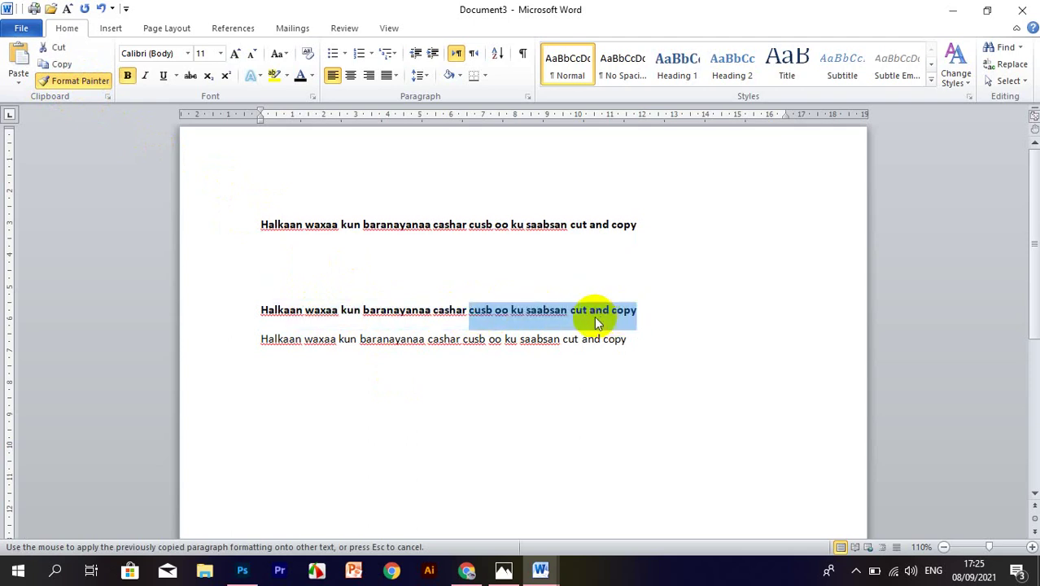
pyautogui.moveTo(262, 340); pyautogui.dragTo(636, 341)
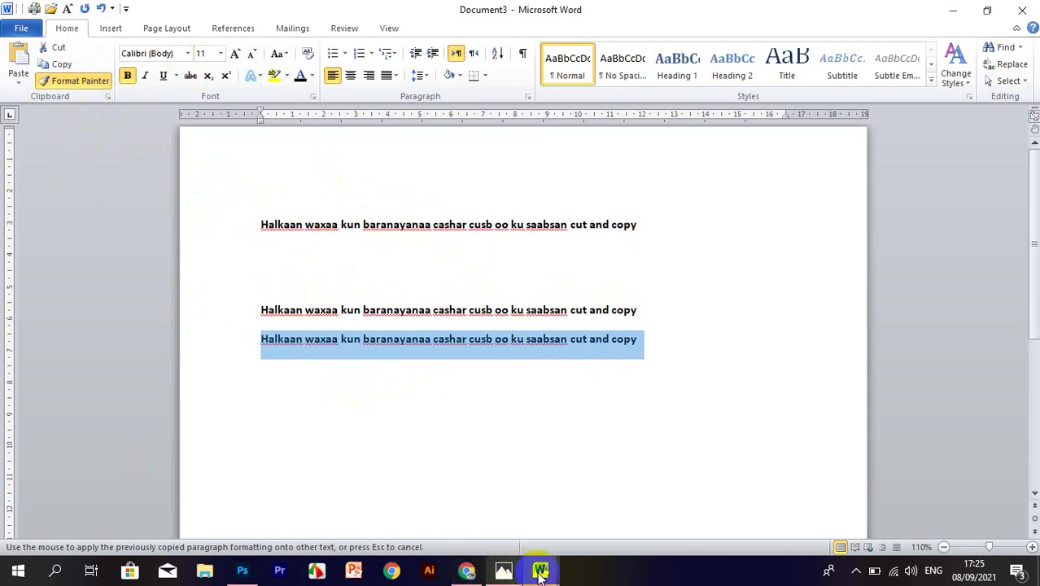
# Switch to What is Microsoft office.docx and scroll to the File tab and Home tab explanations
pyautogui.moveTo(539, 574)
pyautogui.click(401, 413)
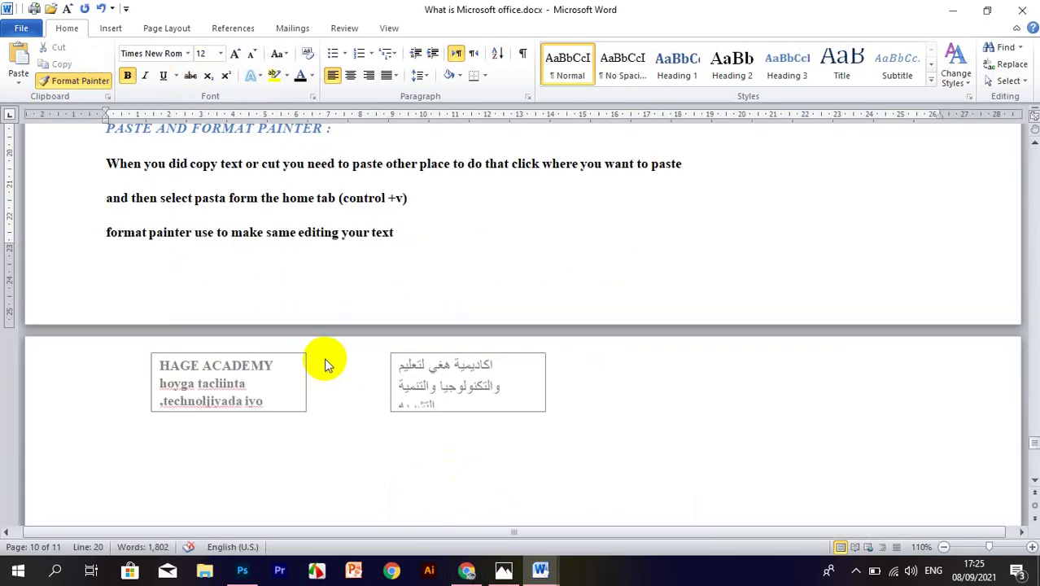
pyautogui.scroll(-5, 319, 381)
pyautogui.scroll(5, 320, 381)
pyautogui.scroll(7, 305, 381)
pyautogui.scroll(2, 309, 375)
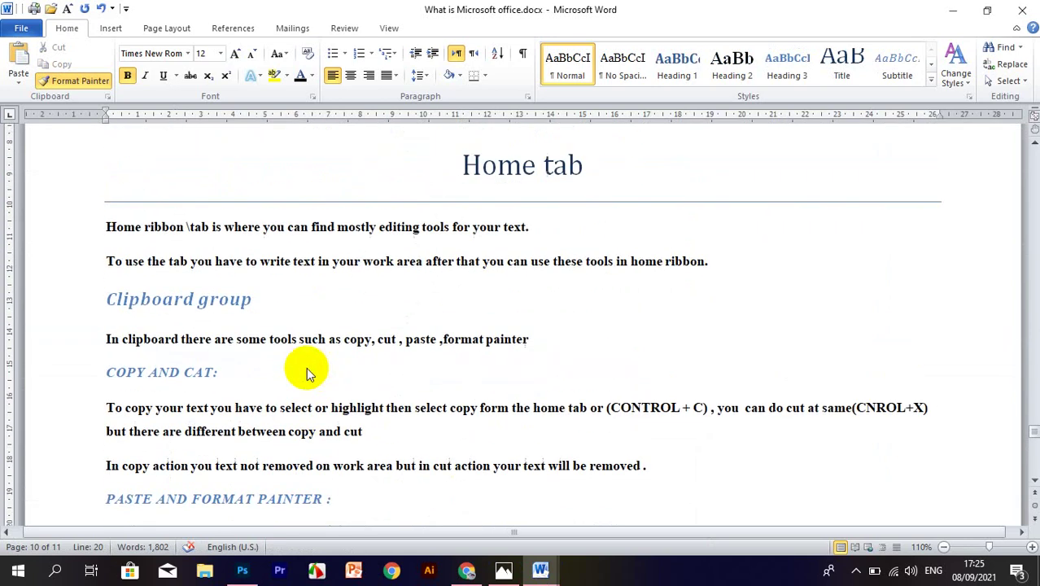
pyautogui.scroll(-2, 276, 366)
pyautogui.scroll(-1, 260, 448)
pyautogui.scroll(-1, 232, 448)
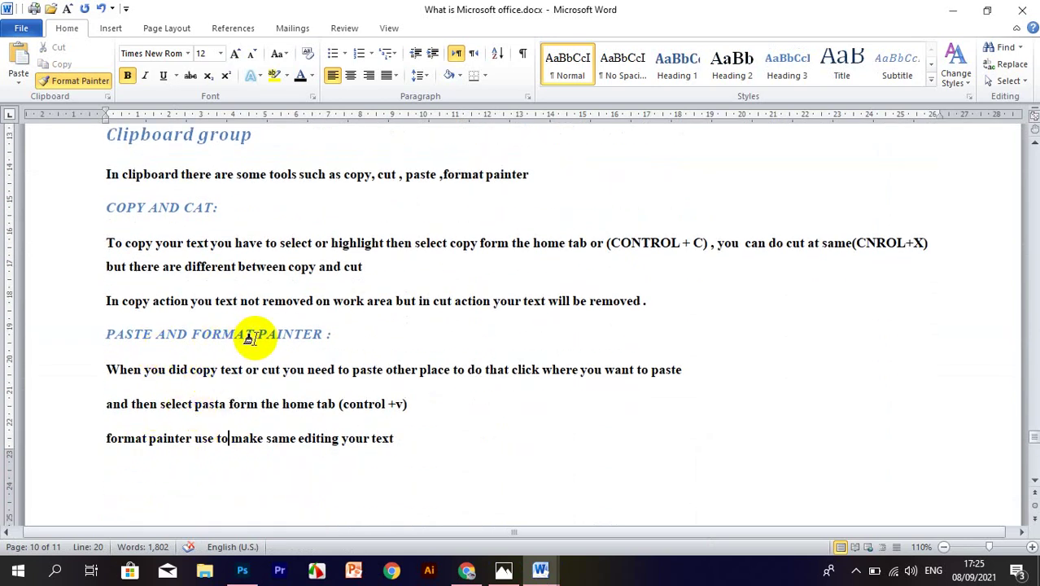
pyautogui.scroll(2, 195, 238)
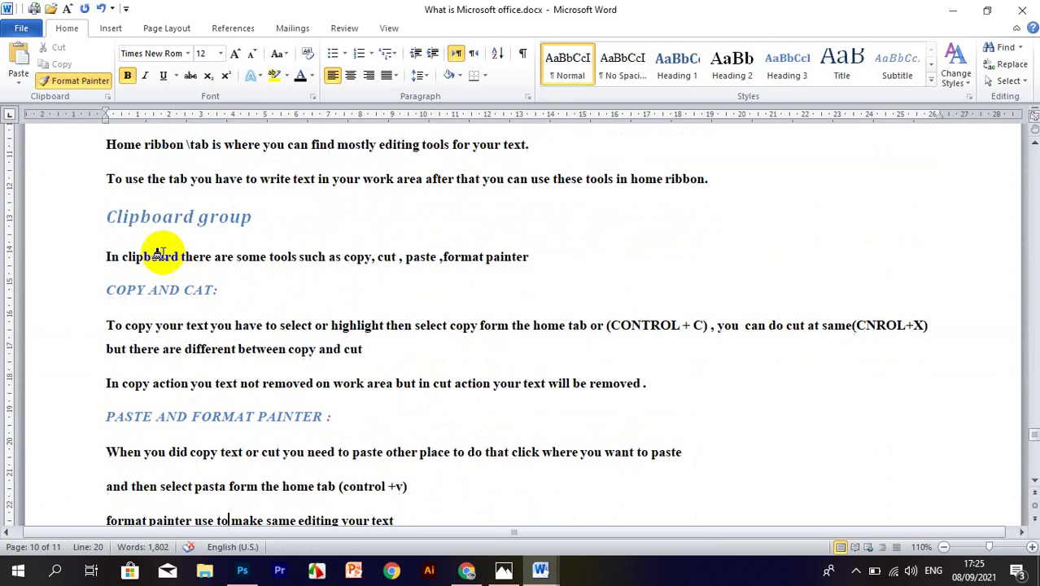
pyautogui.scroll(2, 216, 242)
pyautogui.scroll(2, 290, 225)
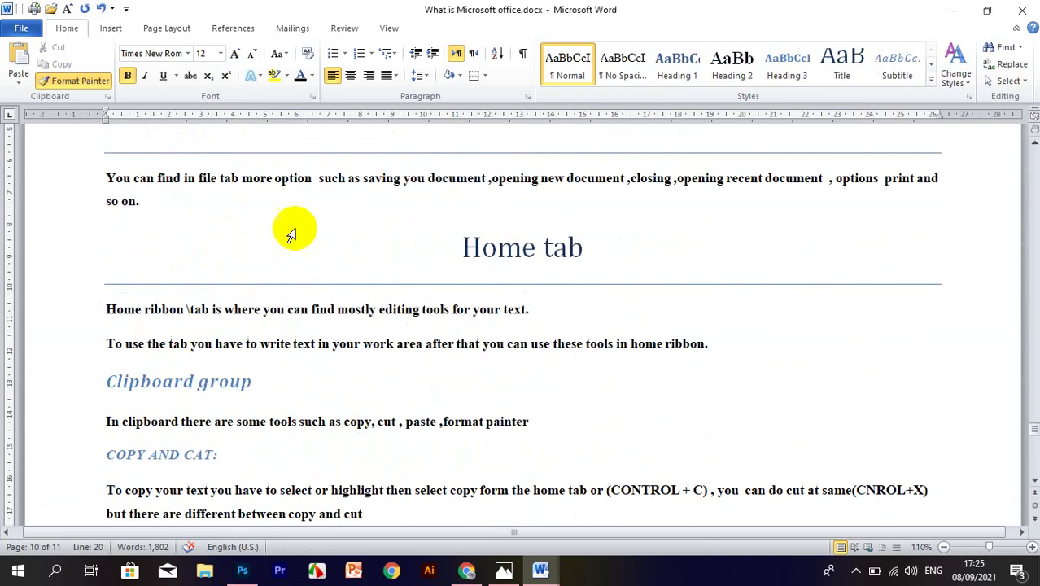
pyautogui.scroll(2, 425, 249)
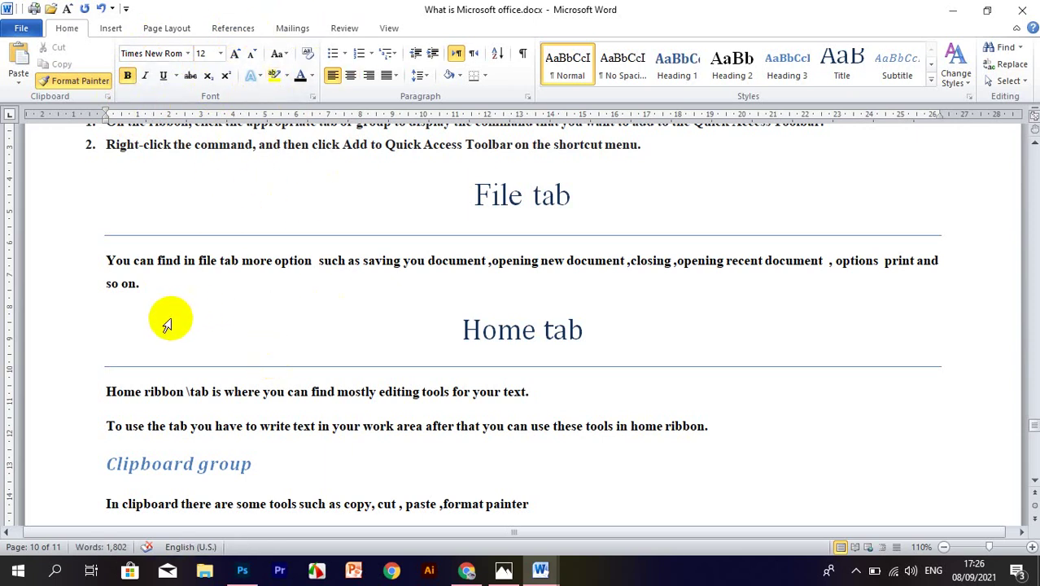
pyautogui.hotkey('ctrl', 'z')
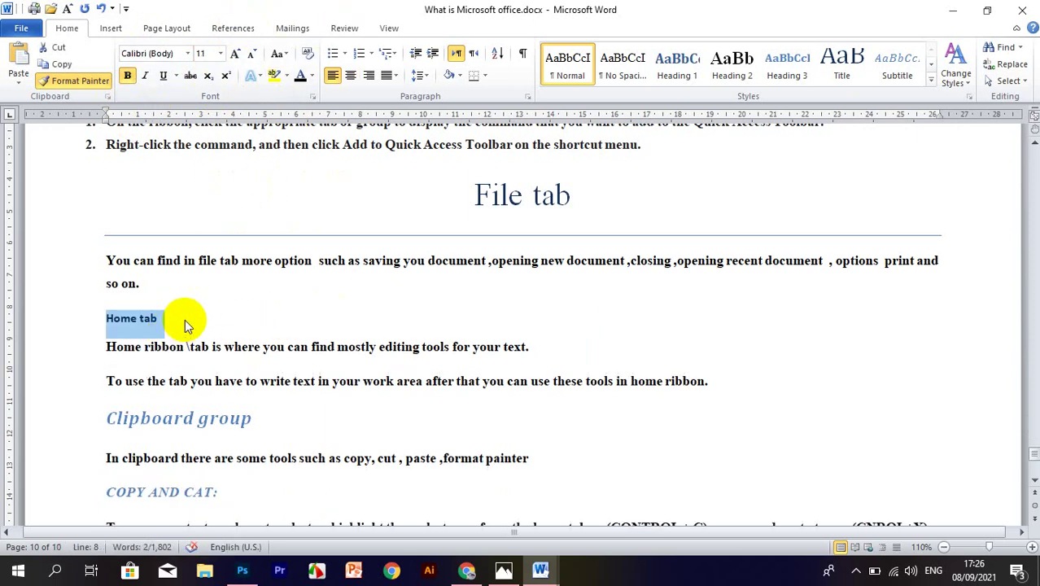
pyautogui.hotkey('ctrl', 'y')
pyautogui.click(375, 330)
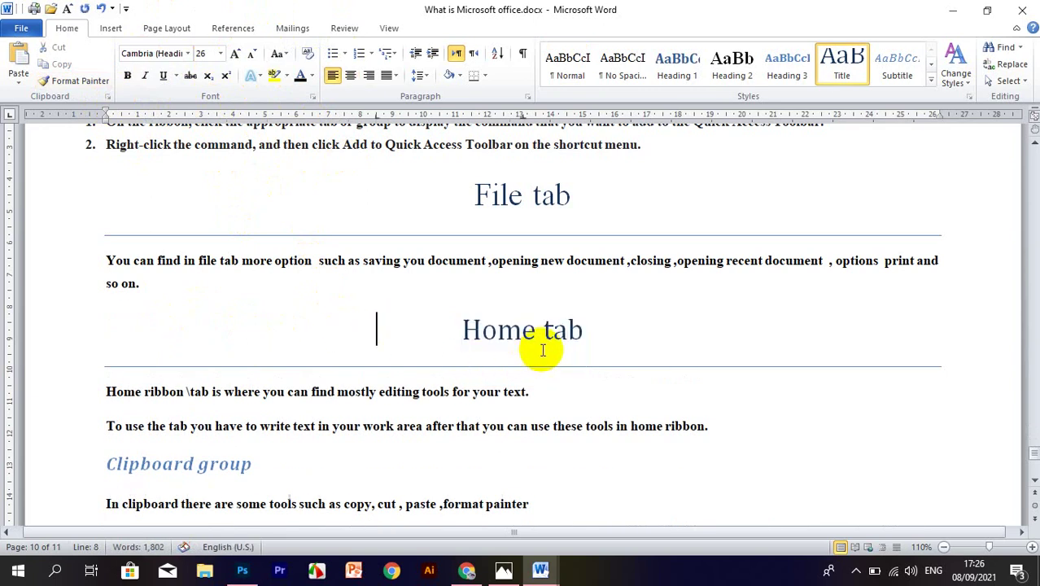
pyautogui.click(454, 350)
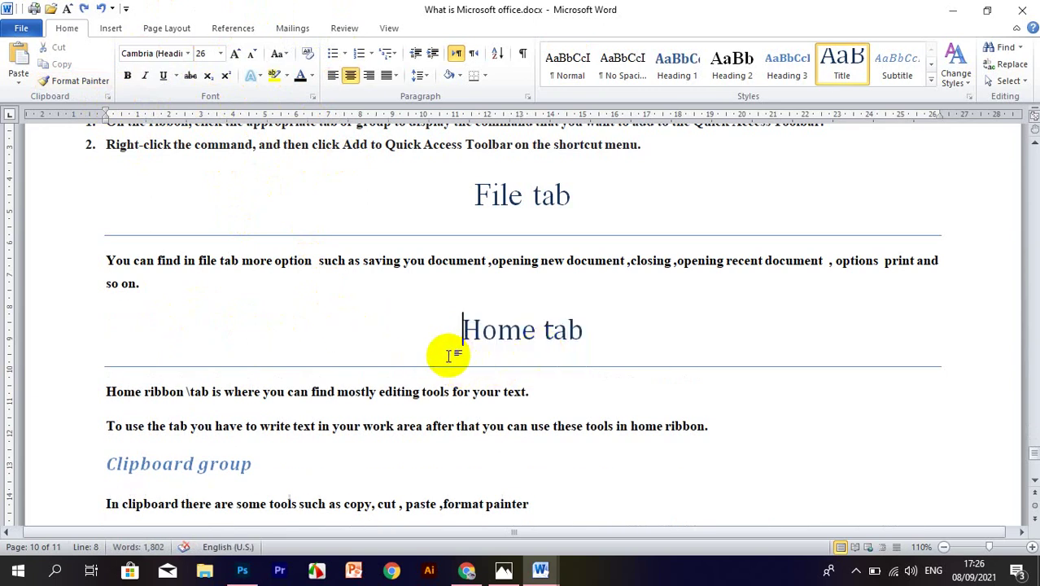